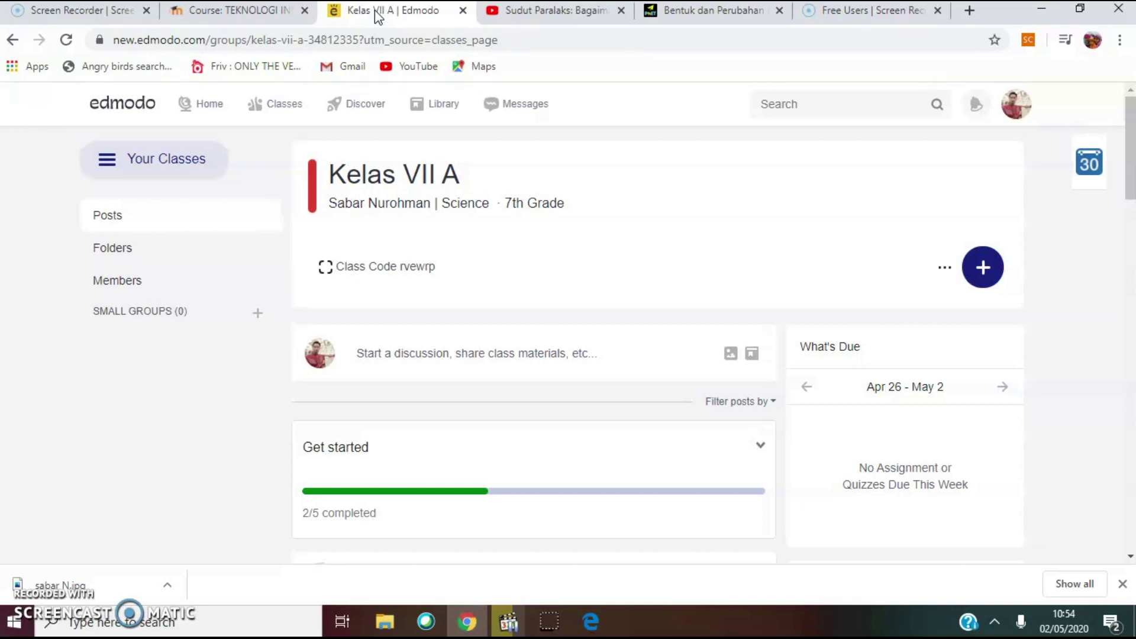
Look through the existing posts on the Kelas VII A class page
{"action": "scroll", "coordinate": [459, 397], "scroll_direction": "down", "scroll_amount": 4}
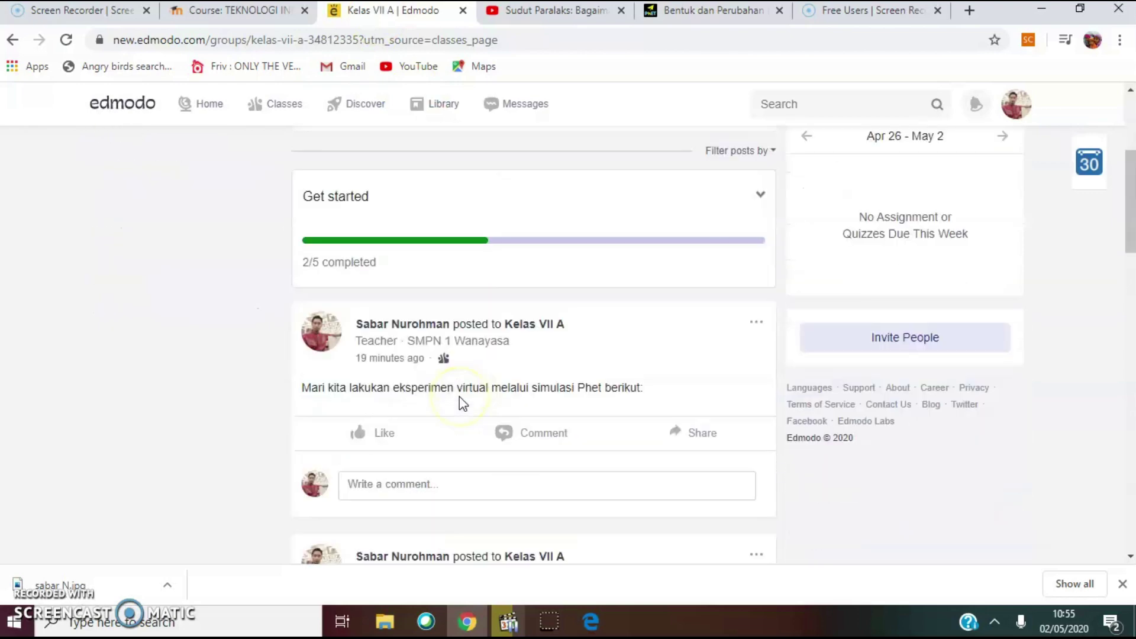
{"action": "scroll", "coordinate": [460, 397], "scroll_direction": "down", "scroll_amount": 14}
{"action": "scroll", "coordinate": [461, 407], "scroll_direction": "up", "scroll_amount": 4}
{"action": "scroll", "coordinate": [462, 408], "scroll_direction": "up", "scroll_amount": 10}
{"action": "scroll", "coordinate": [469, 435], "scroll_direction": "up", "scroll_amount": 4}
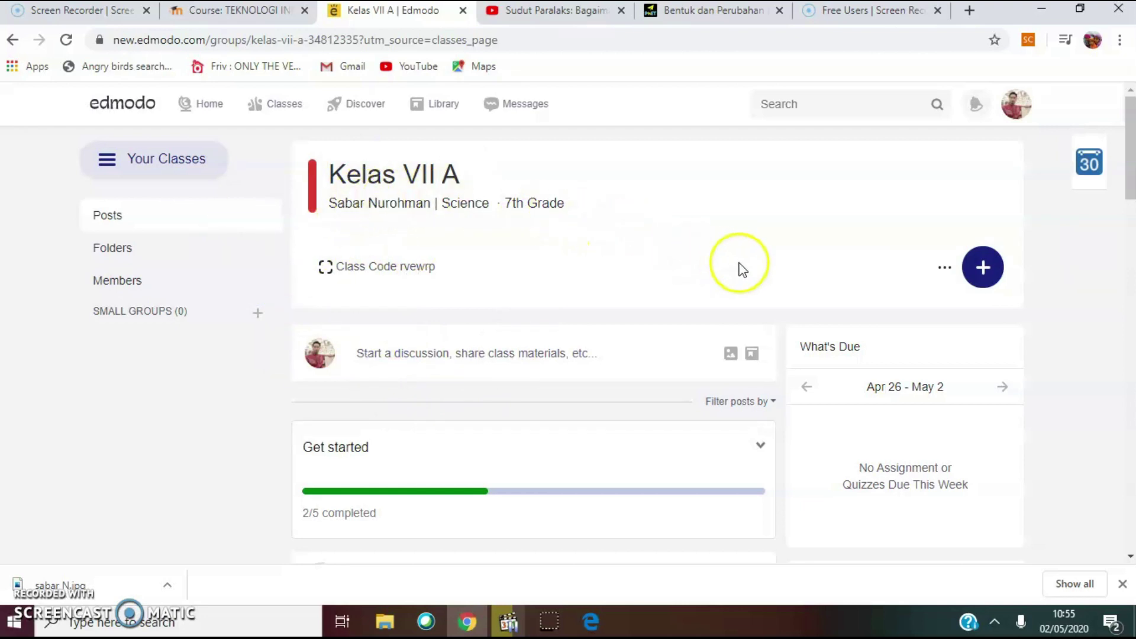
Create a new assignment for the Kelas VII A class and title it "Tugas Materi......"
{"action": "left_click", "coordinate": [984, 271]}
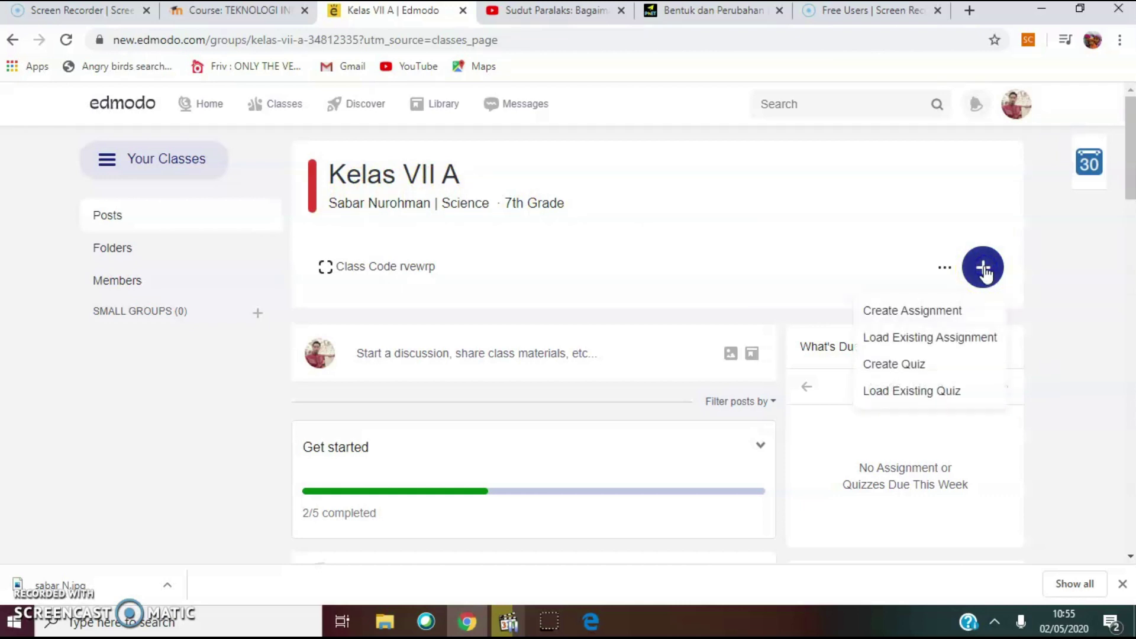
{"action": "left_click", "coordinate": [900, 318]}
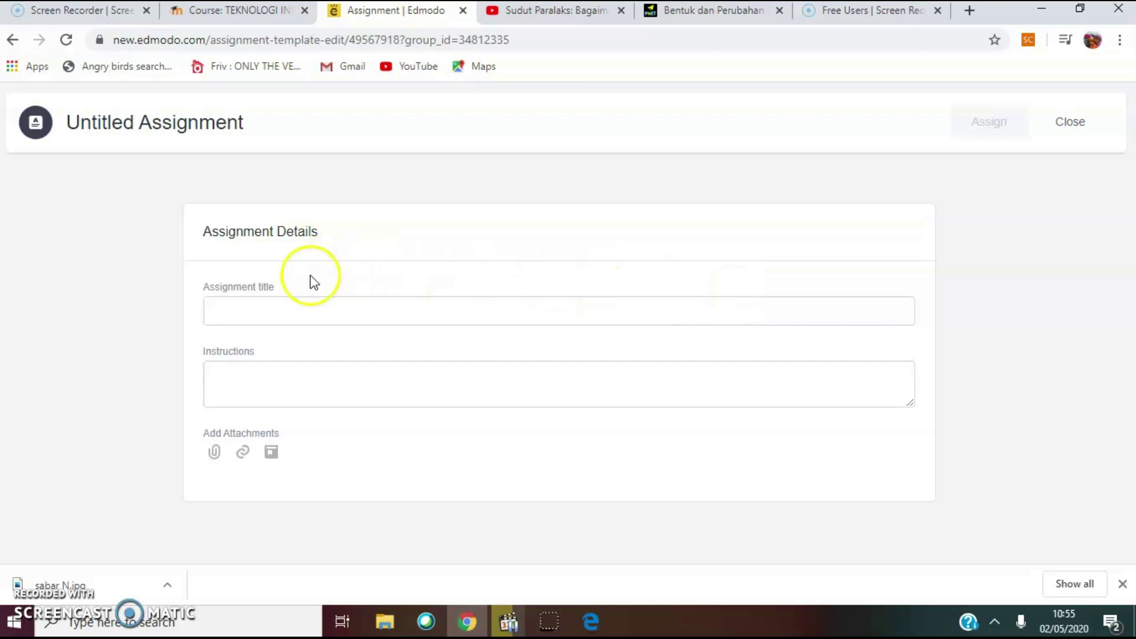
{"action": "left_click", "coordinate": [283, 311]}
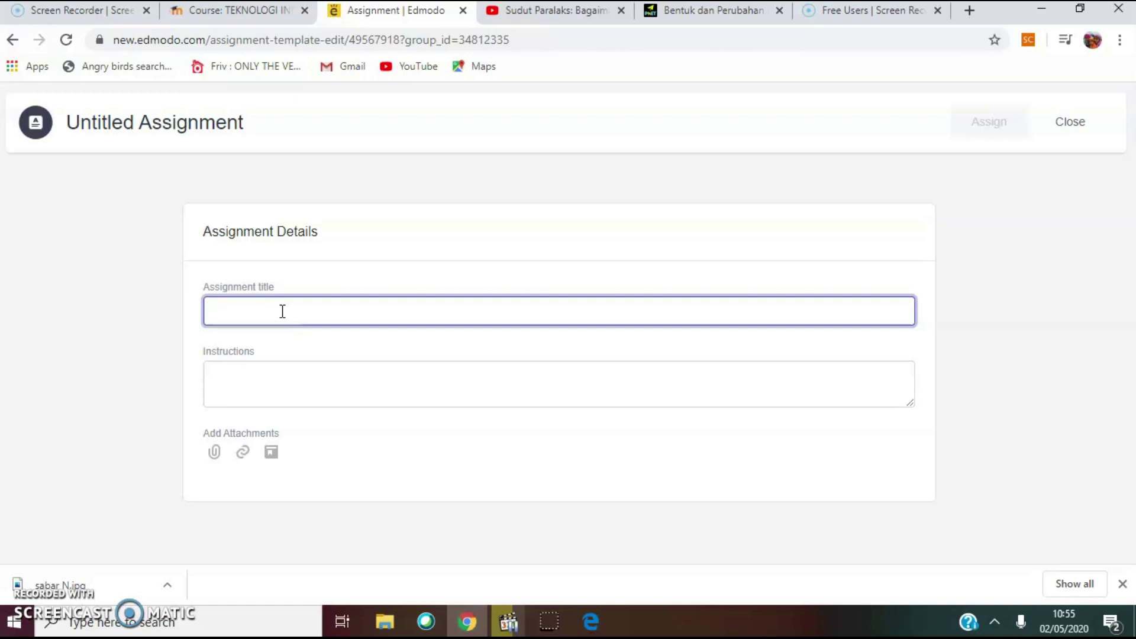
{"action": "type", "text": "Tugas "}
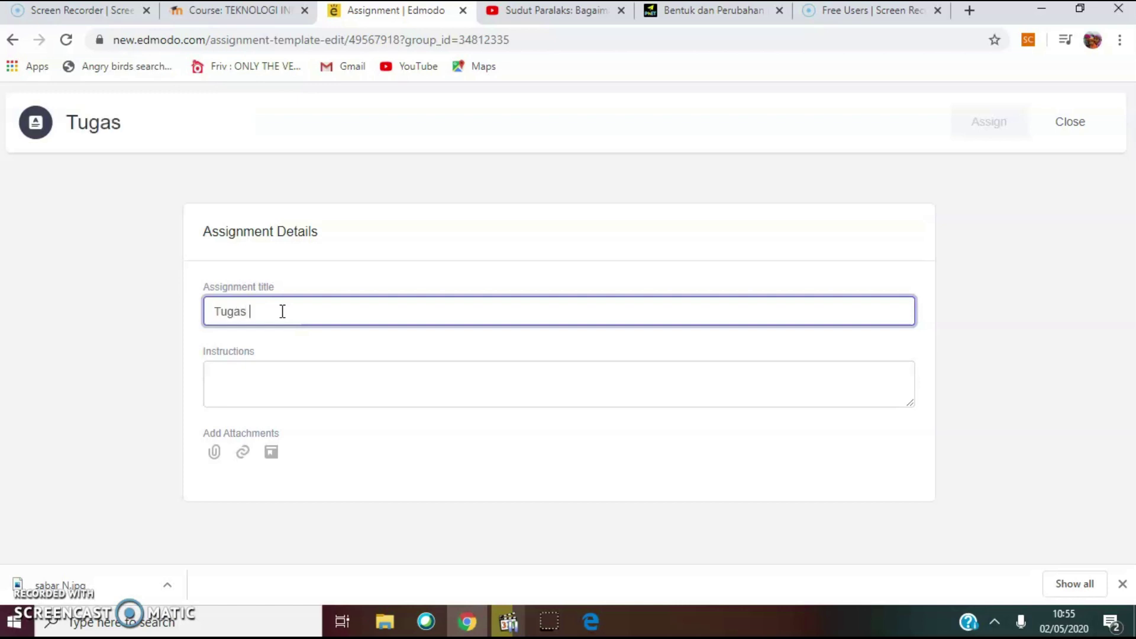
{"action": "type", "text": "Materi"}
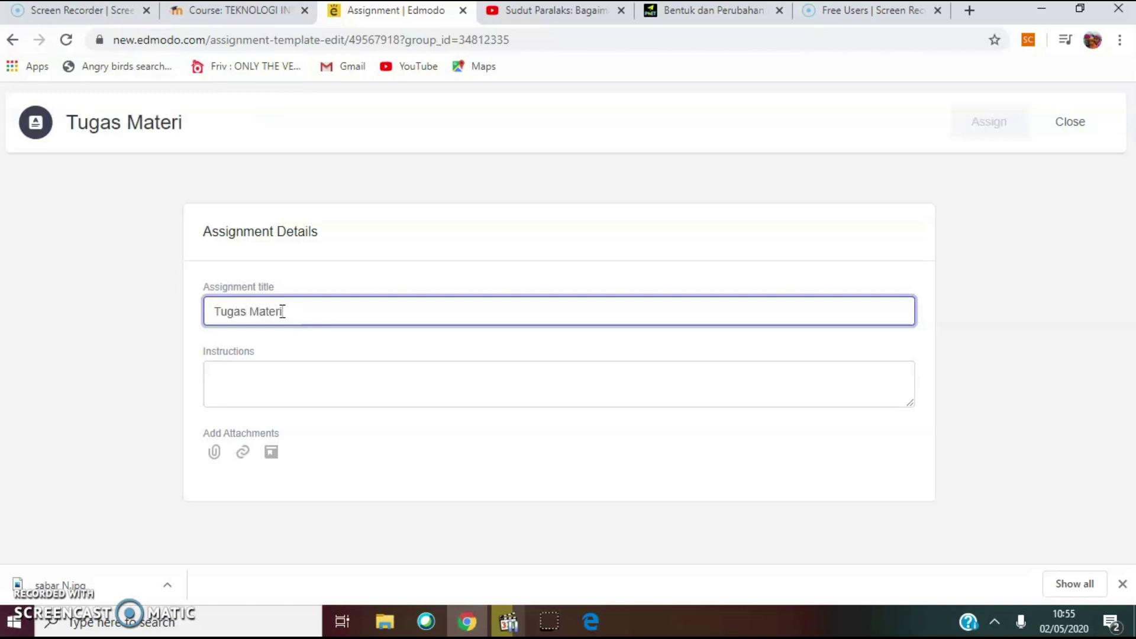
{"action": "type", "text": "......"}
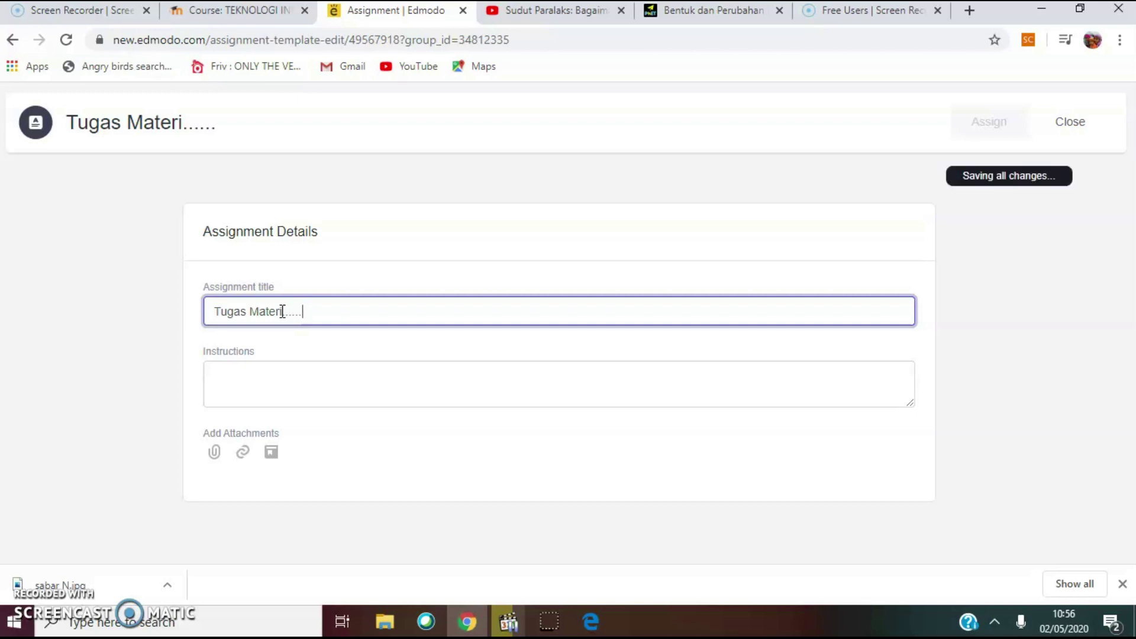
Enter the assignment instructions: Buka file berikut, kemudian lakukan perintah yang terdapat pada "Tugas....."
{"action": "left_click", "coordinate": [267, 371]}
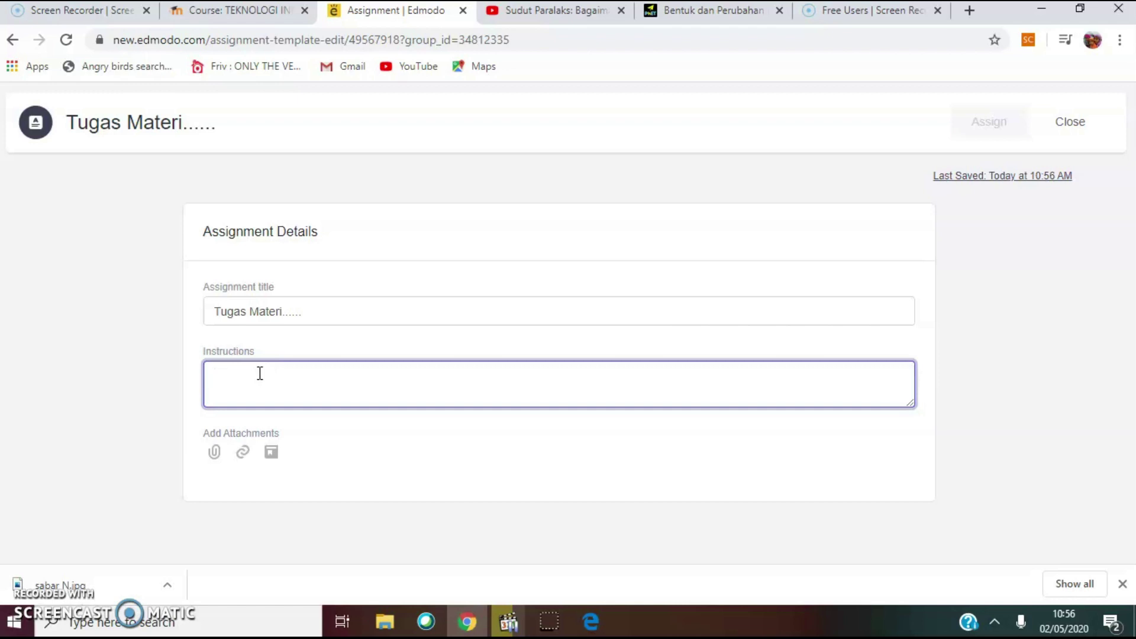
{"action": "type", "text": "Buka file berikut, kem"}
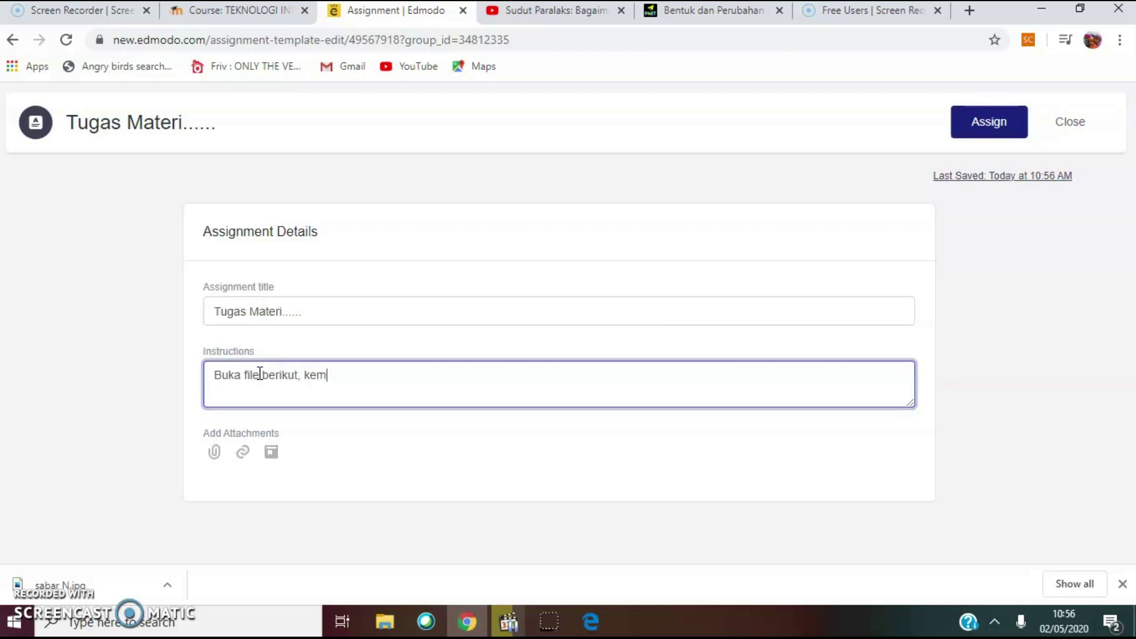
{"action": "type", "text": "udian lakukan "}
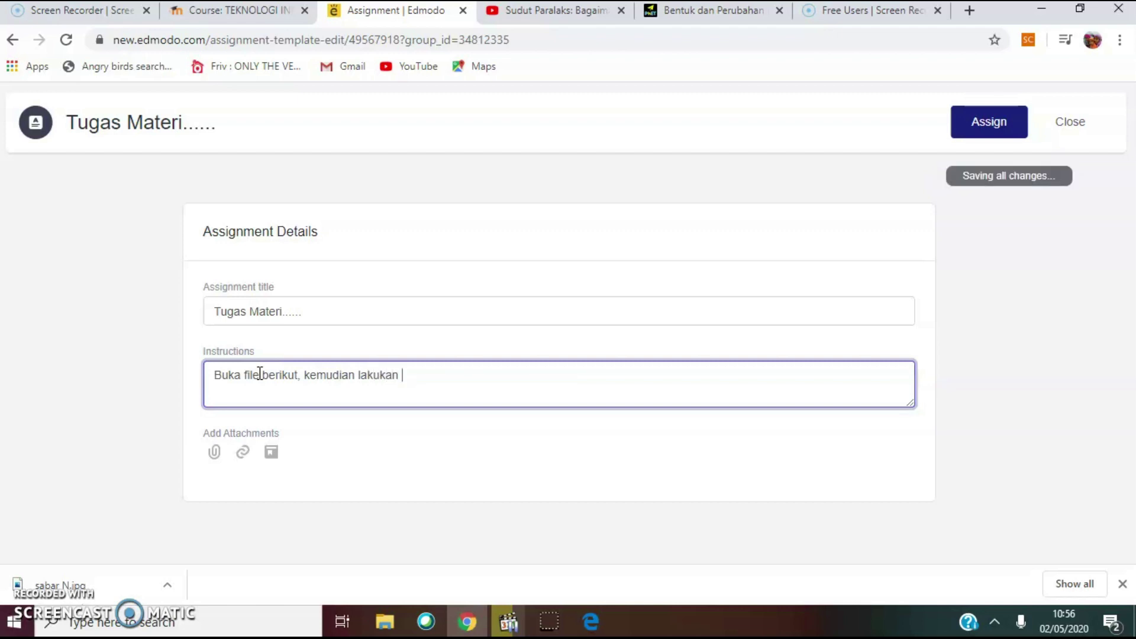
{"action": "type", "text": "per"}
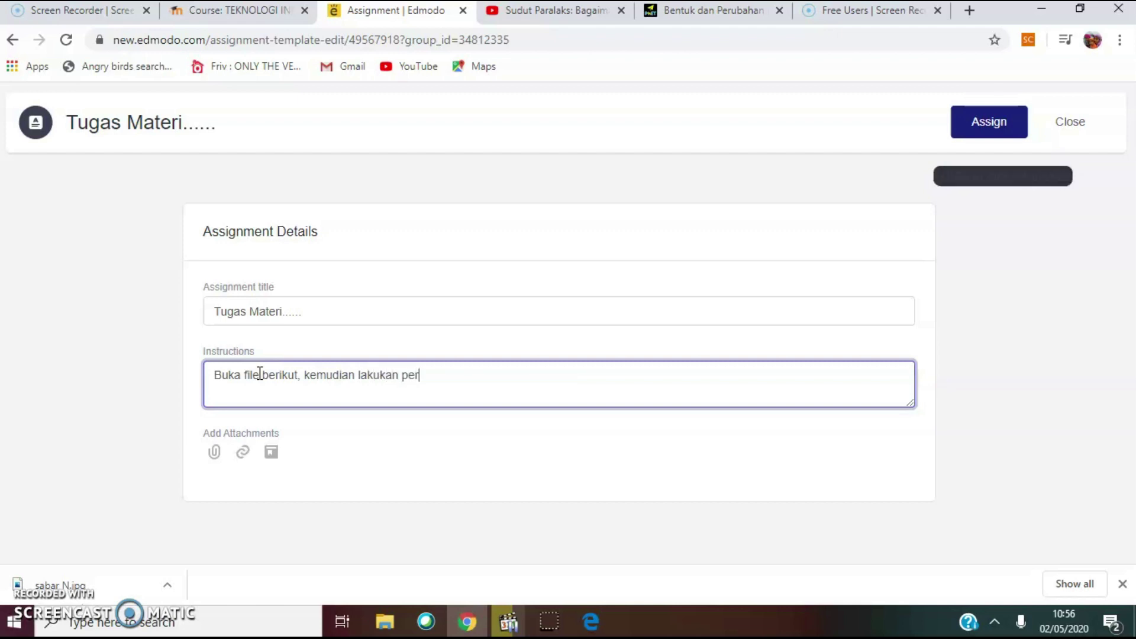
{"action": "type", "text": "intah yang terdapat pada "}
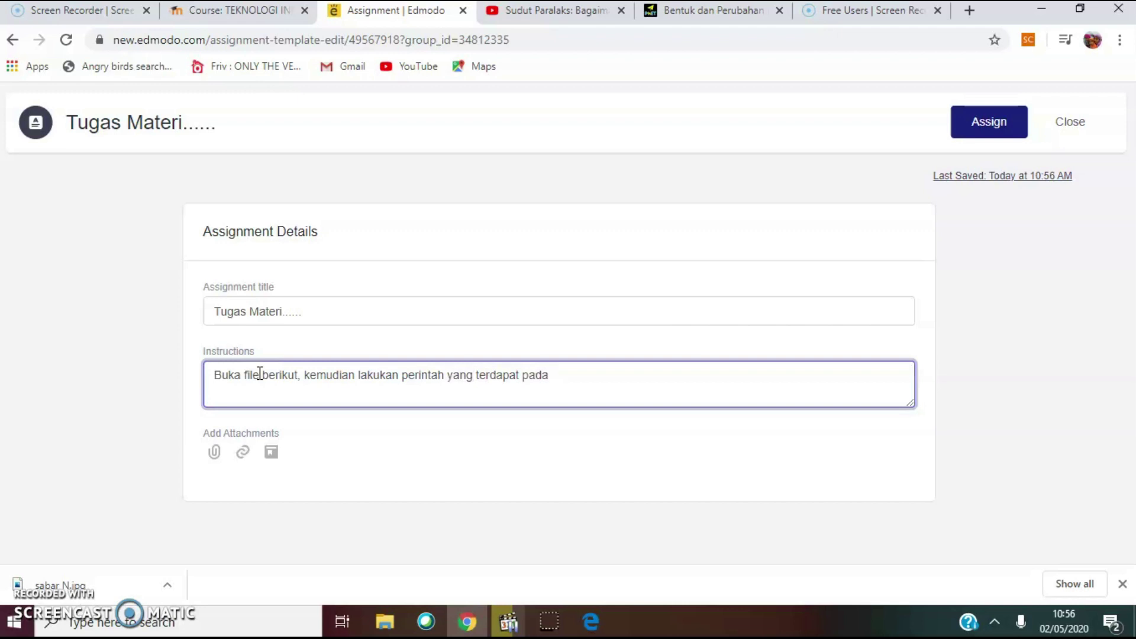
{"action": "type", "text": "\"Tugas....."}
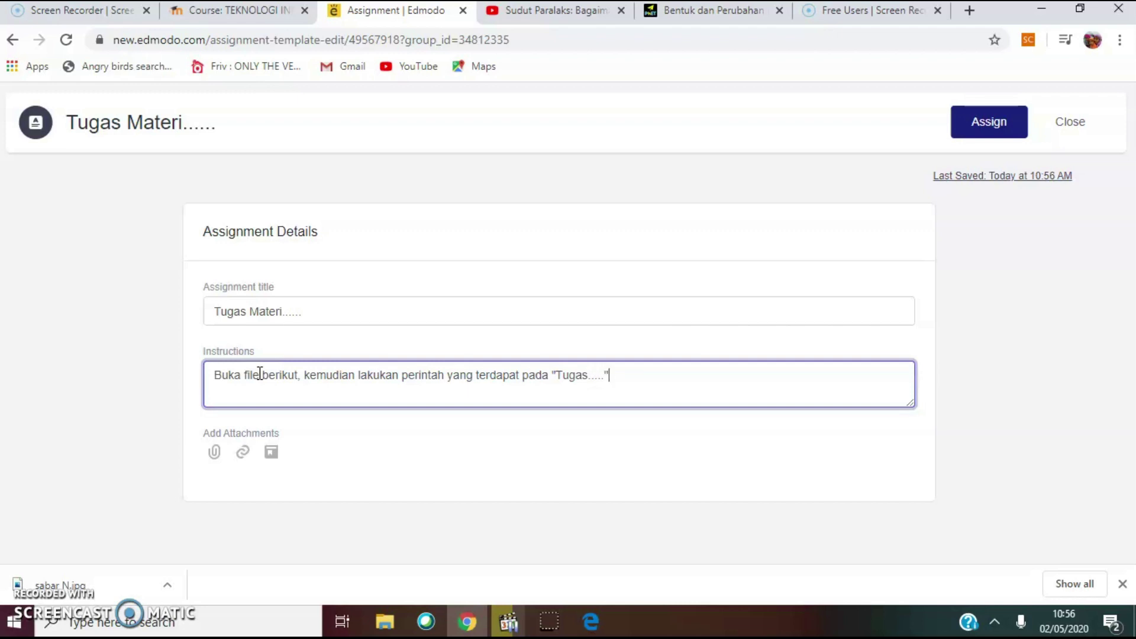
Attach the PDF file "Tugas Tekanan 2" from the IPA 2 folder to the assignment and review its title and instructions
{"action": "left_click", "coordinate": [214, 453]}
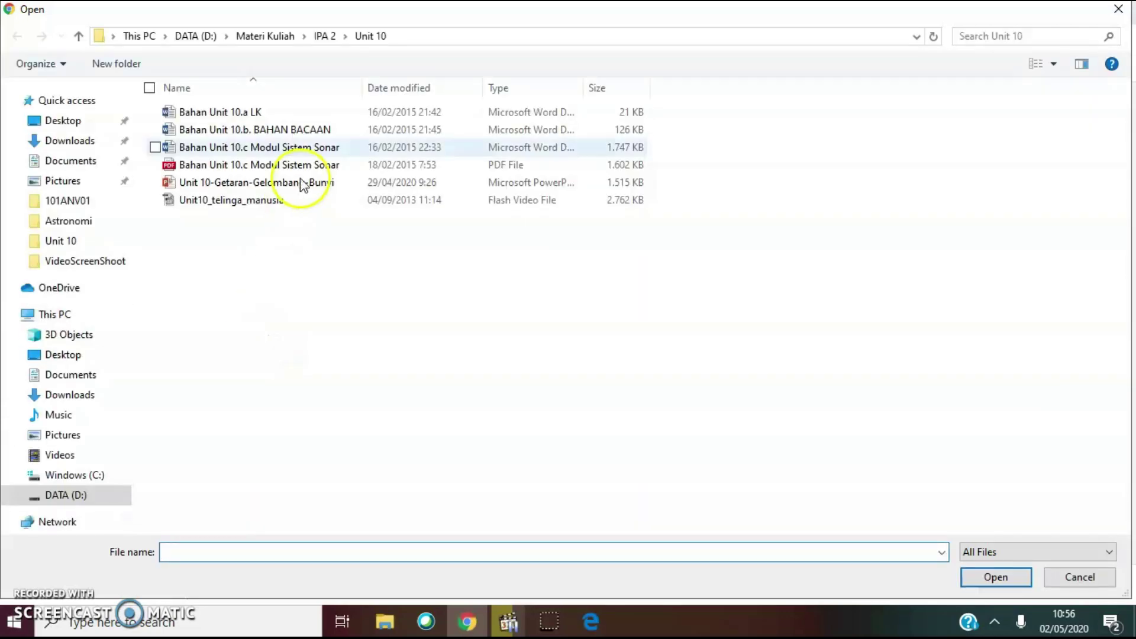
{"action": "left_click", "coordinate": [320, 38]}
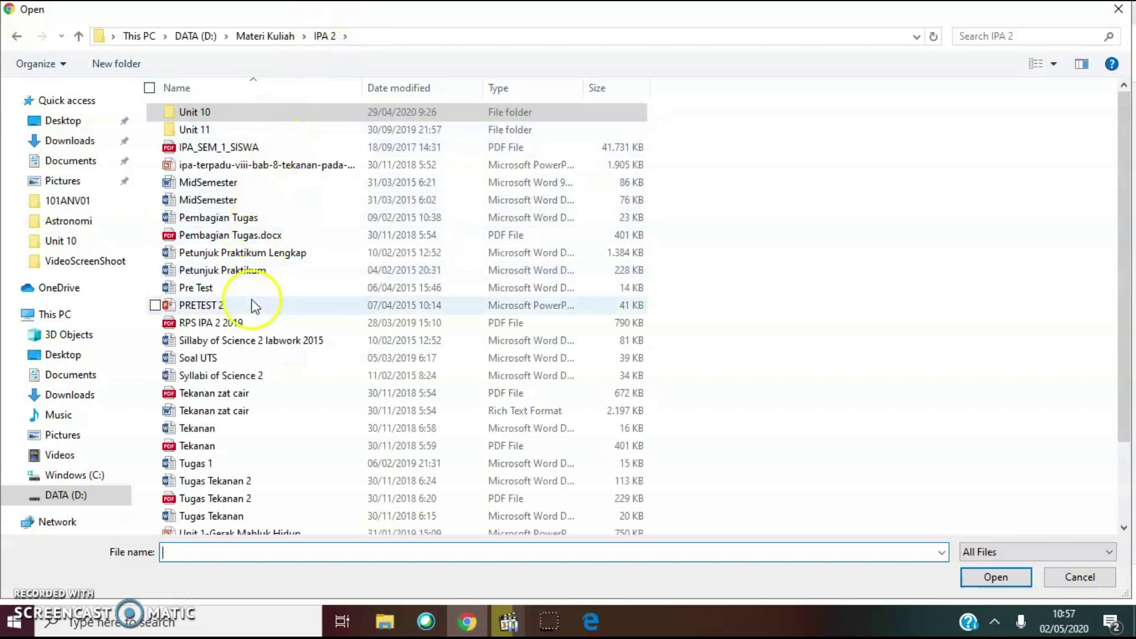
{"action": "left_click", "coordinate": [206, 503]}
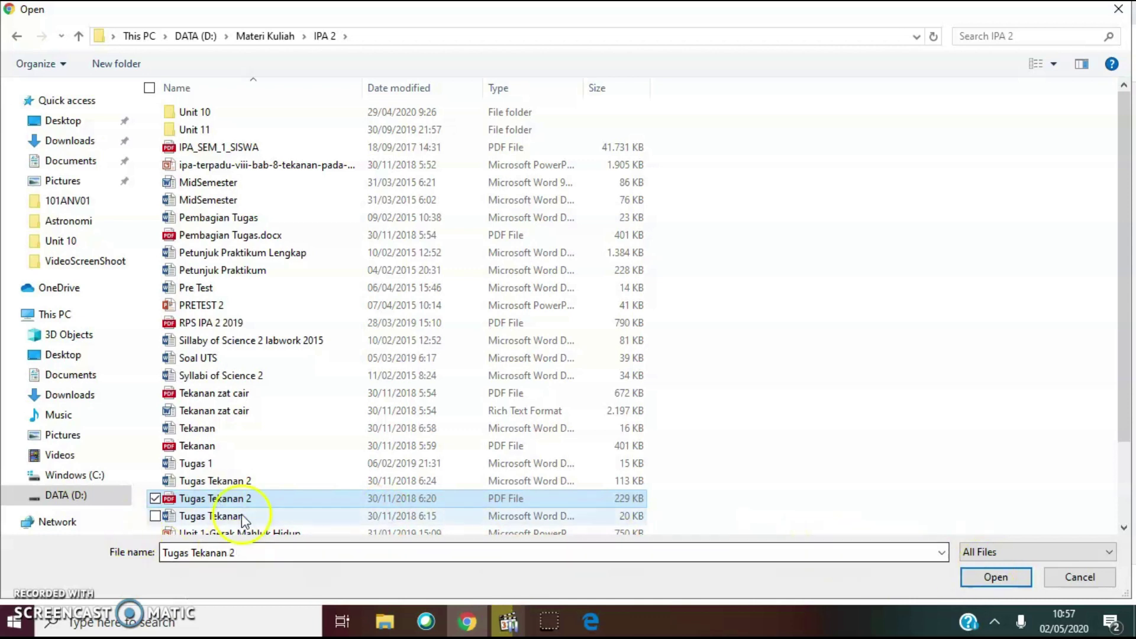
{"action": "left_click", "coordinate": [995, 578]}
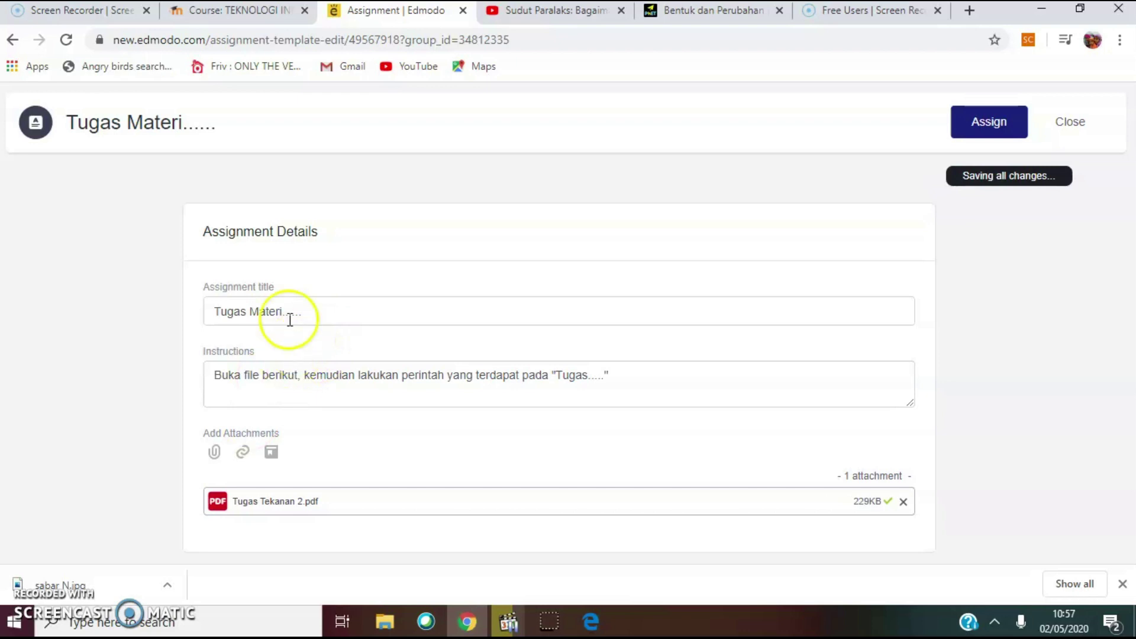
{"action": "left_click_drag", "start_coordinate": [221, 312], "coordinate": [325, 312]}
{"action": "left_click_drag", "start_coordinate": [213, 375], "coordinate": [661, 363]}
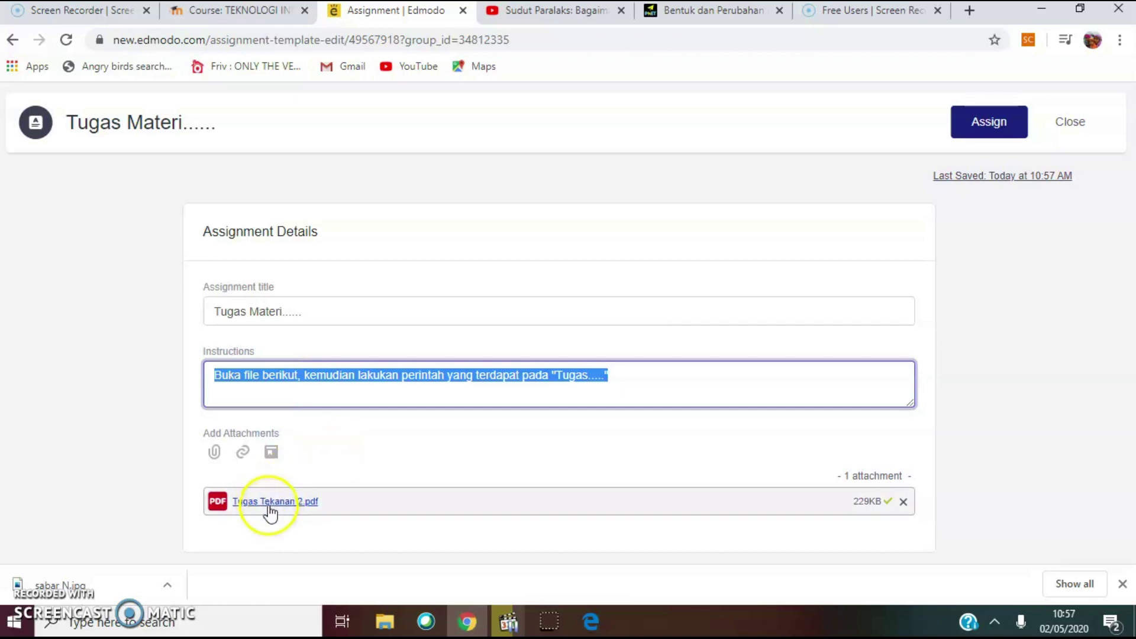
Assign the task to Kelas VII A with due date 05/04/2020, locked after the due date, and check the published post
{"action": "left_click", "coordinate": [979, 133]}
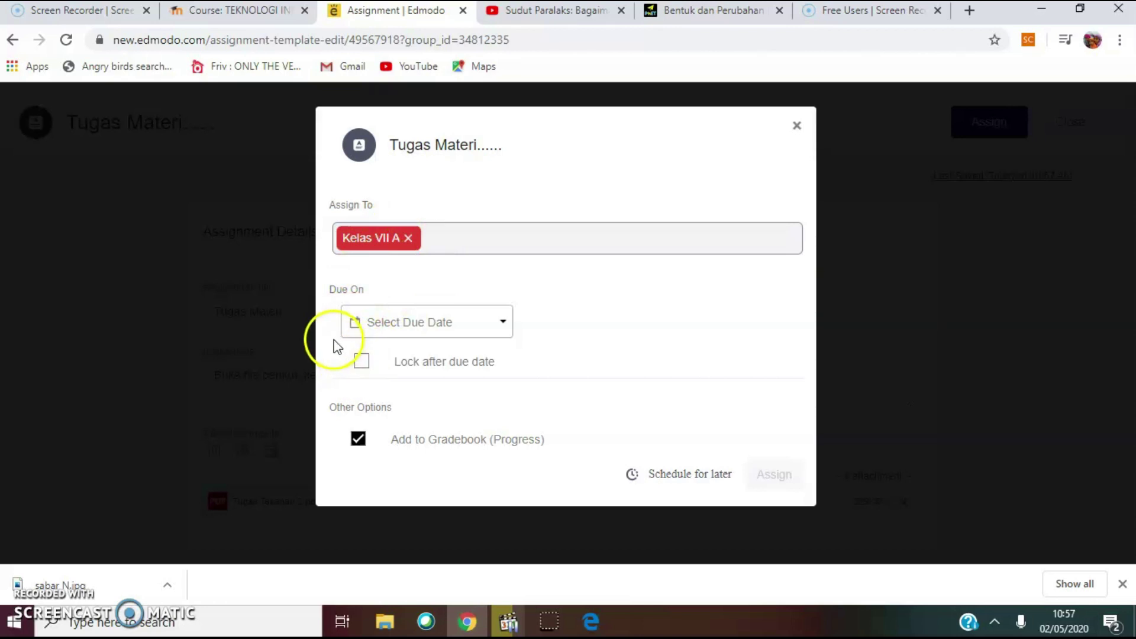
{"action": "left_click", "coordinate": [362, 360]}
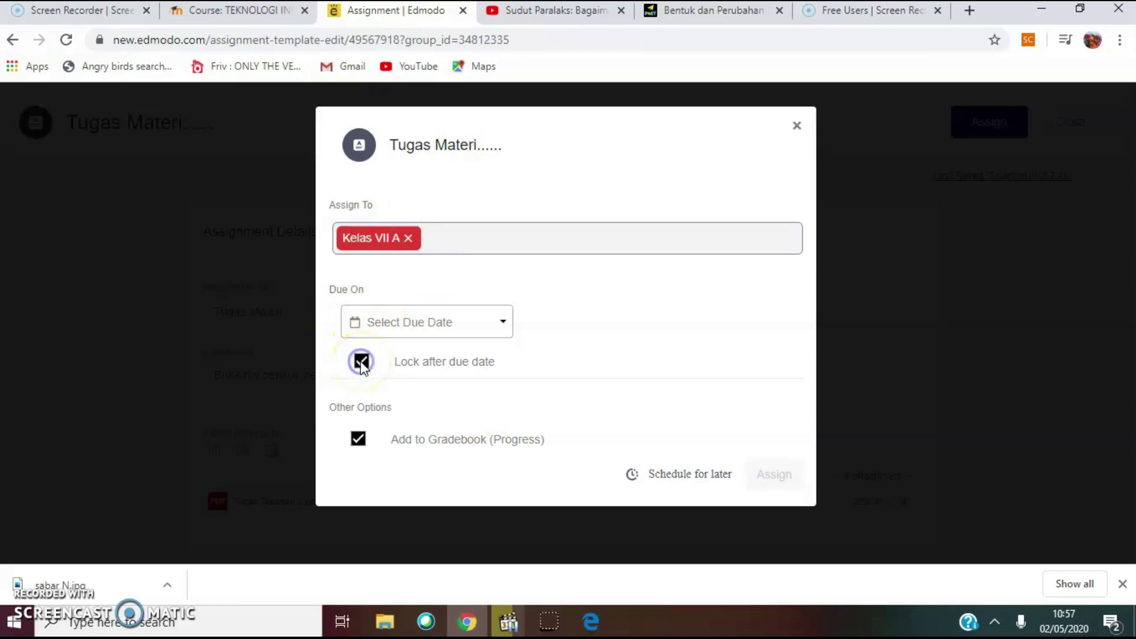
{"action": "left_click", "coordinate": [508, 331]}
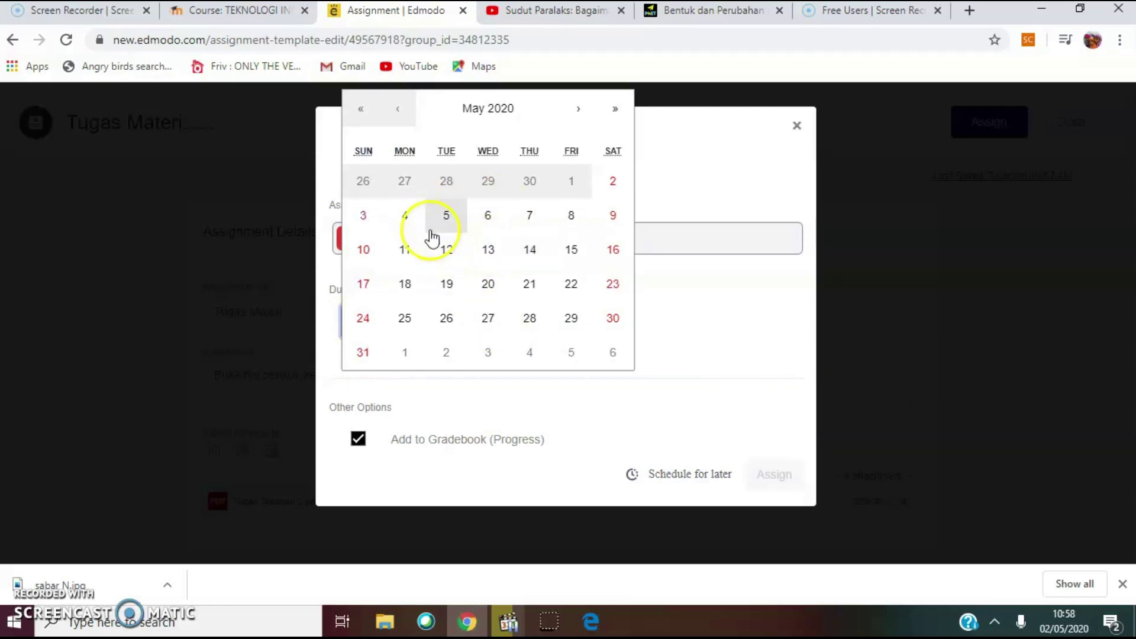
{"action": "left_click", "coordinate": [405, 218]}
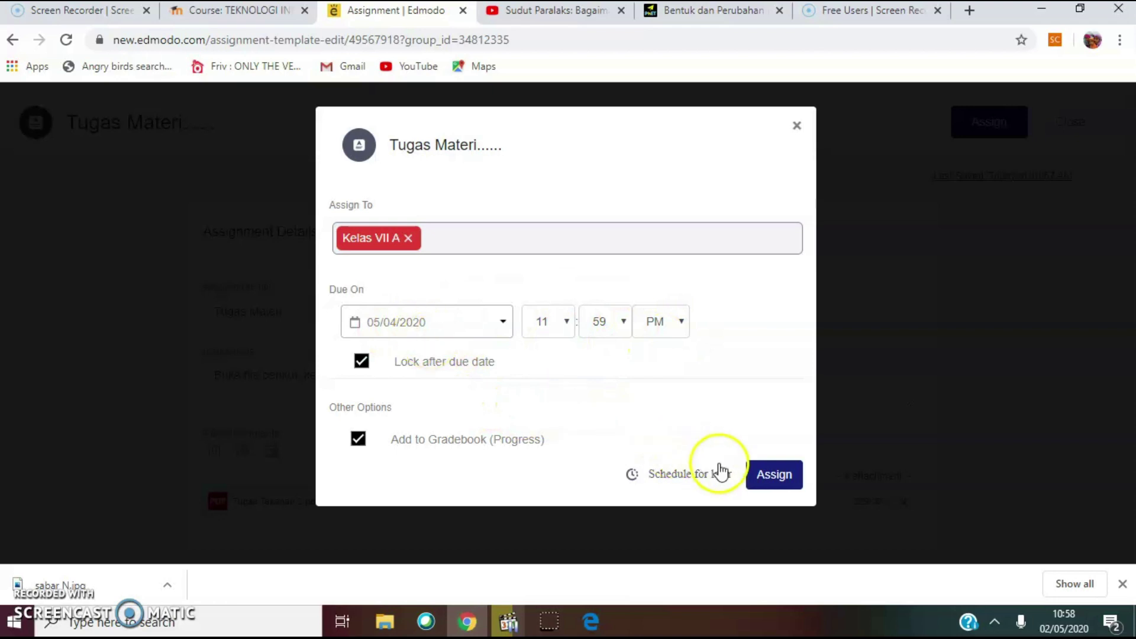
{"action": "left_click", "coordinate": [781, 478]}
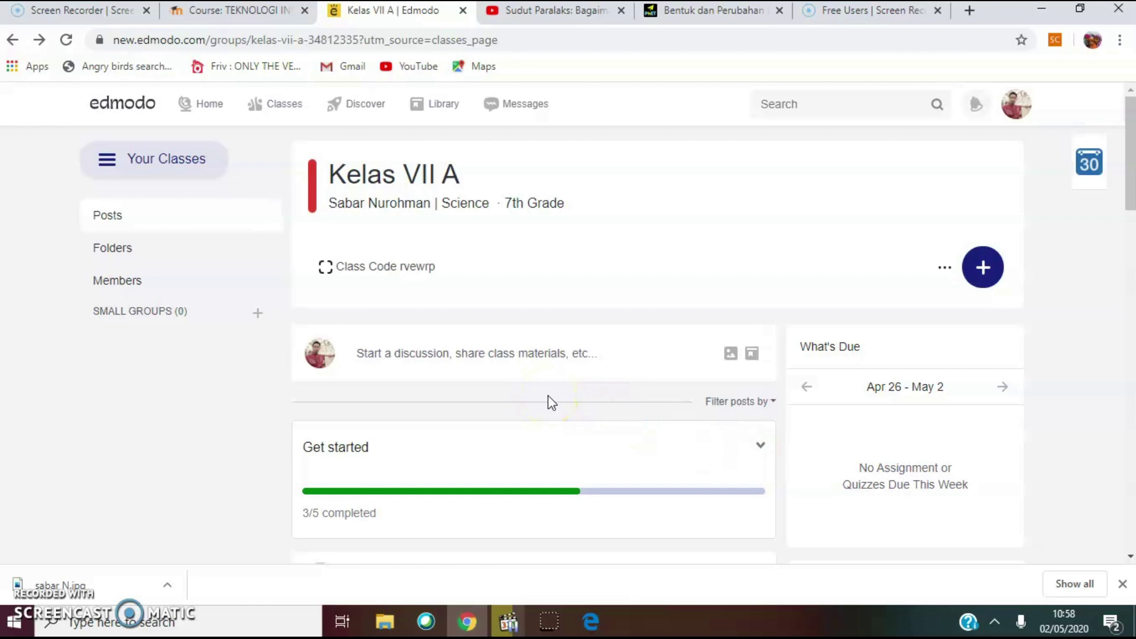
{"action": "scroll", "coordinate": [548, 395], "scroll_direction": "down", "scroll_amount": 1}
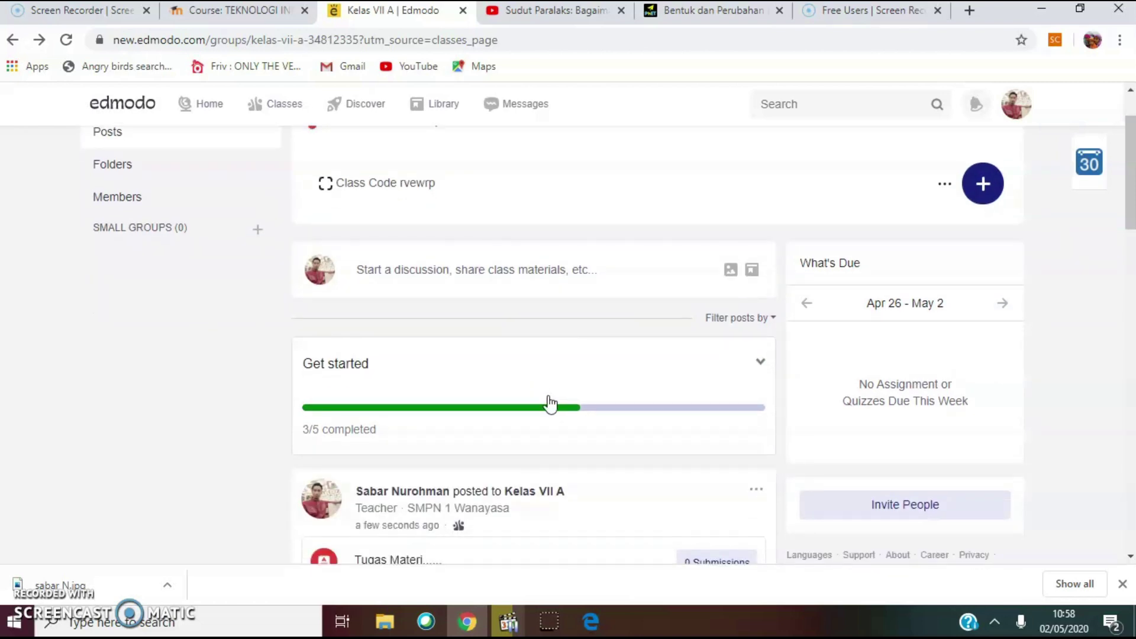
{"action": "scroll", "coordinate": [548, 401], "scroll_direction": "down", "scroll_amount": 3}
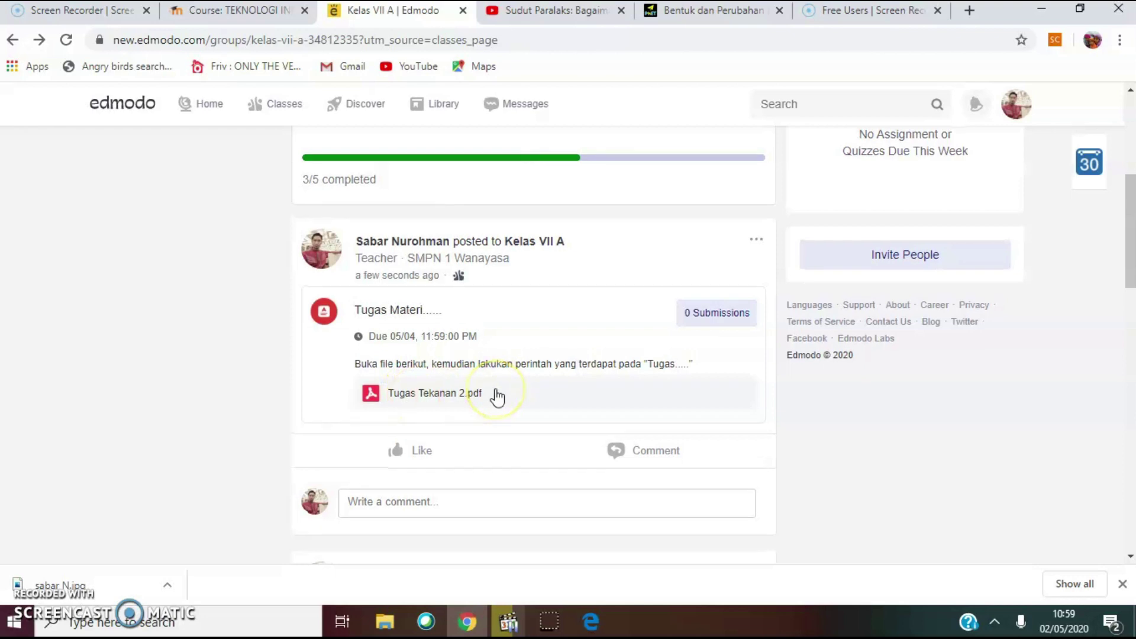
{"action": "scroll", "coordinate": [496, 396], "scroll_direction": "up", "scroll_amount": 5}
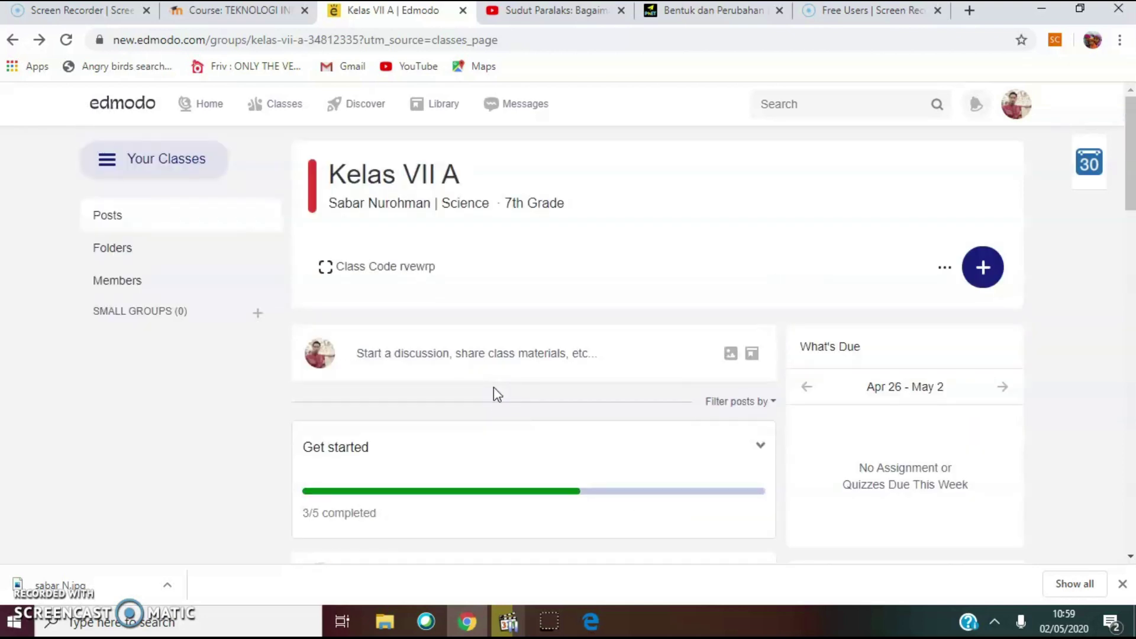
Create a new quiz for the Kelas VII A class and title it "Penilaian Harian Bab........"
{"action": "left_click", "coordinate": [983, 269]}
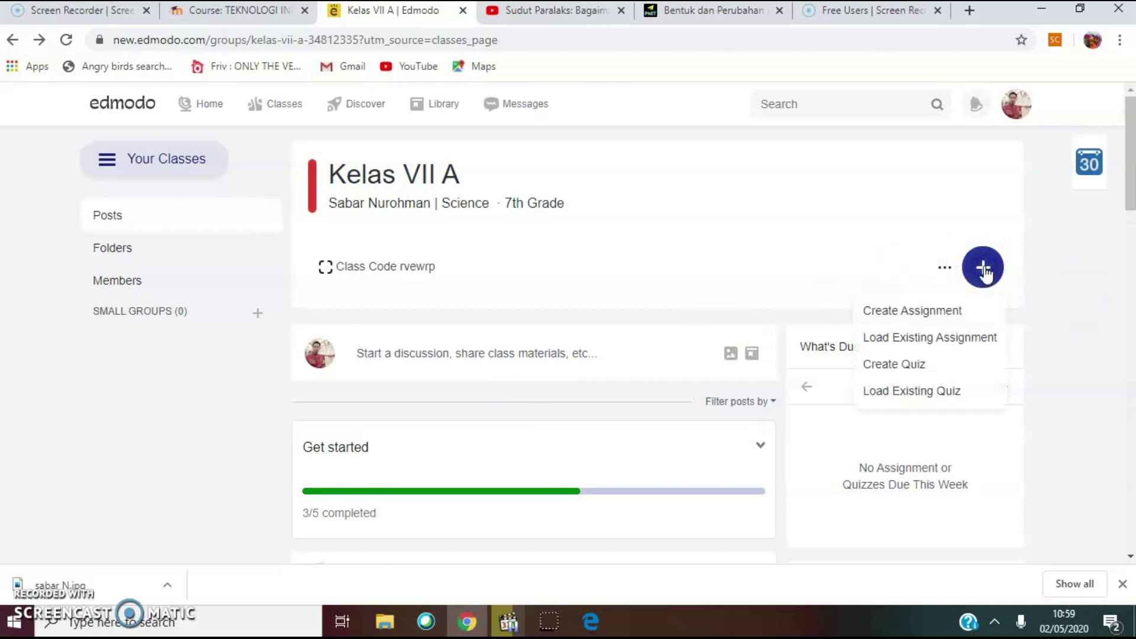
{"action": "left_click", "coordinate": [906, 363]}
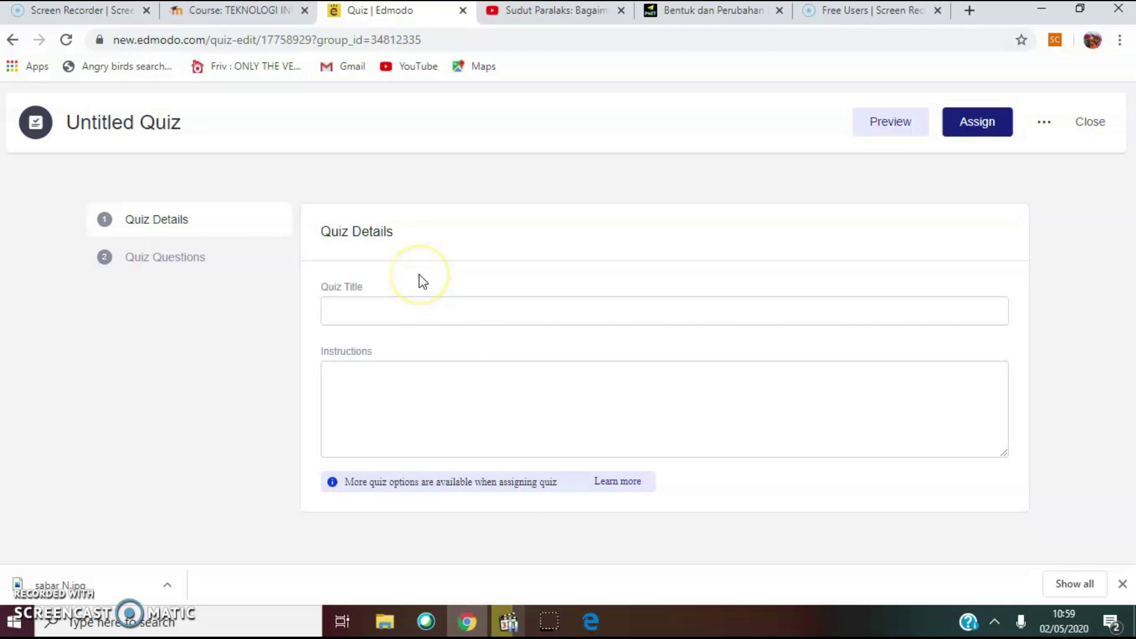
{"action": "left_click", "coordinate": [342, 305]}
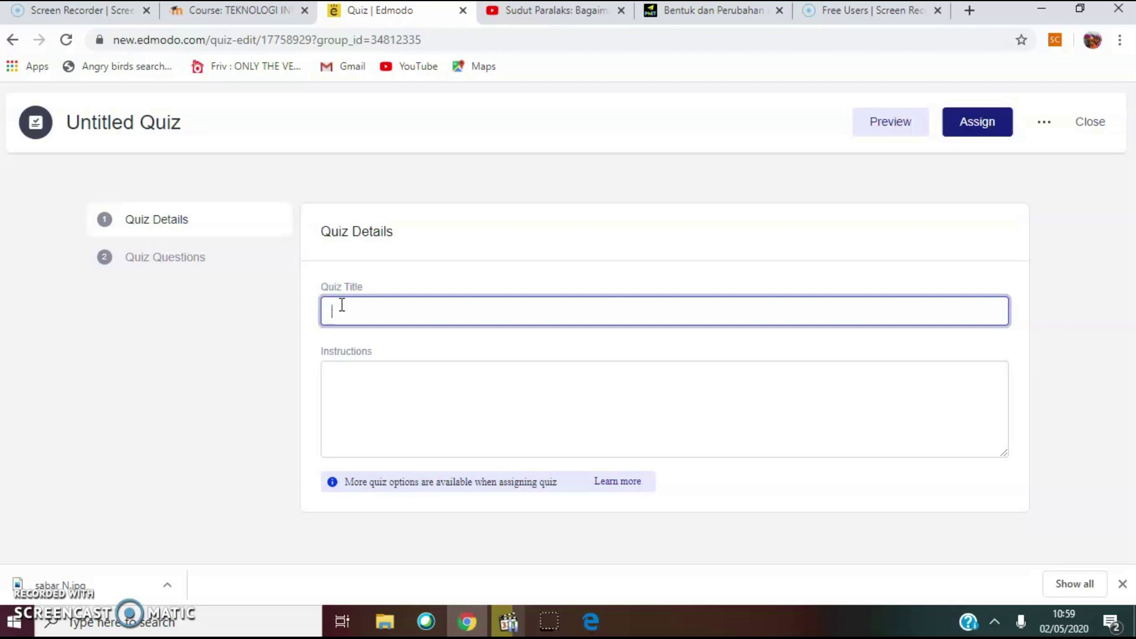
{"action": "type", "text": "Penila"}
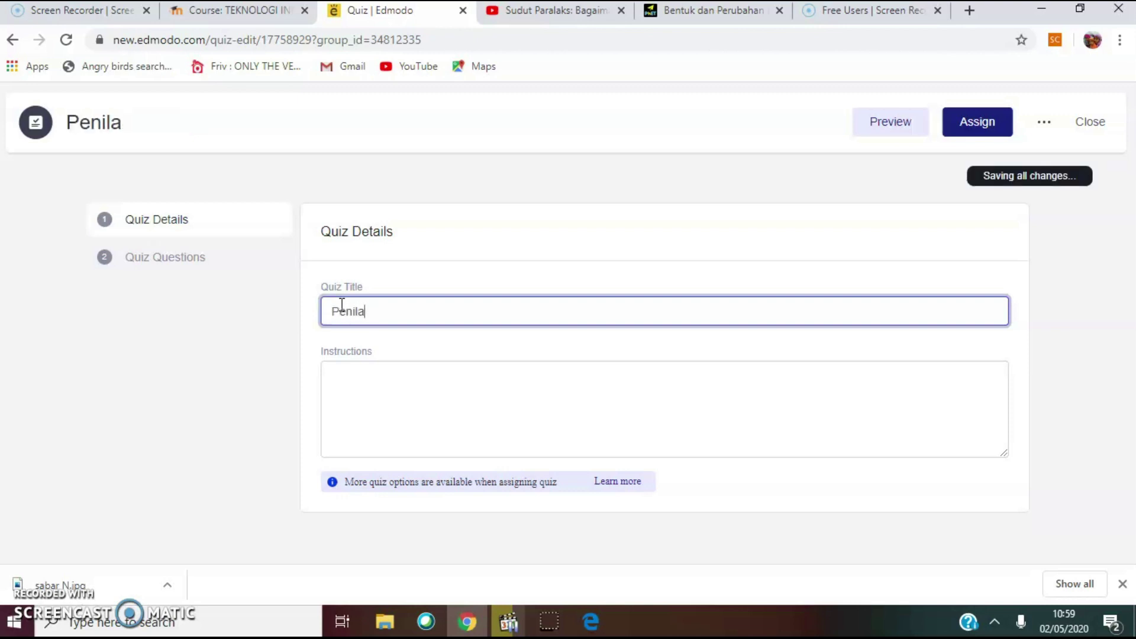
{"action": "type", "text": "aian Hra"}
{"action": "key", "text": "BackSpace"}
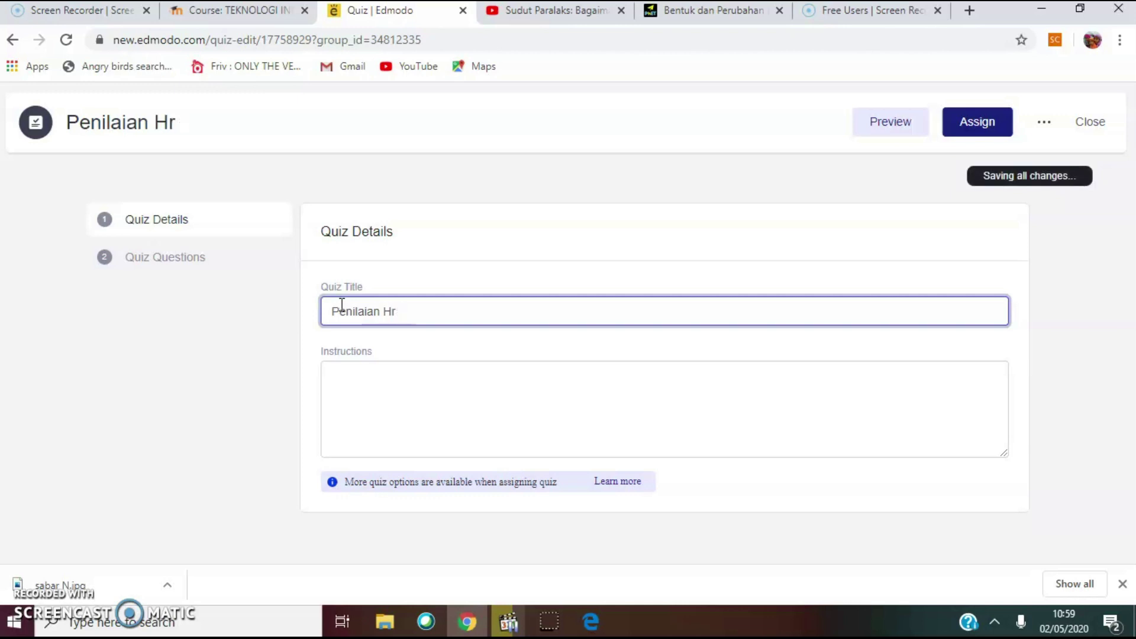
{"action": "type", "text": "arian B"}
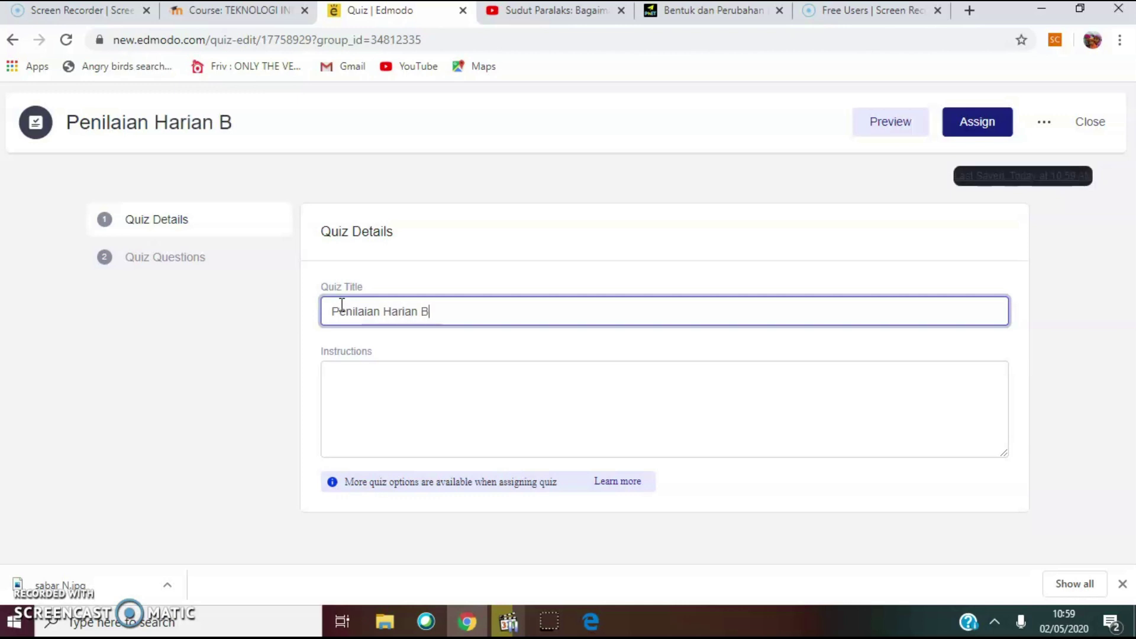
{"action": "type", "text": "ab........"}
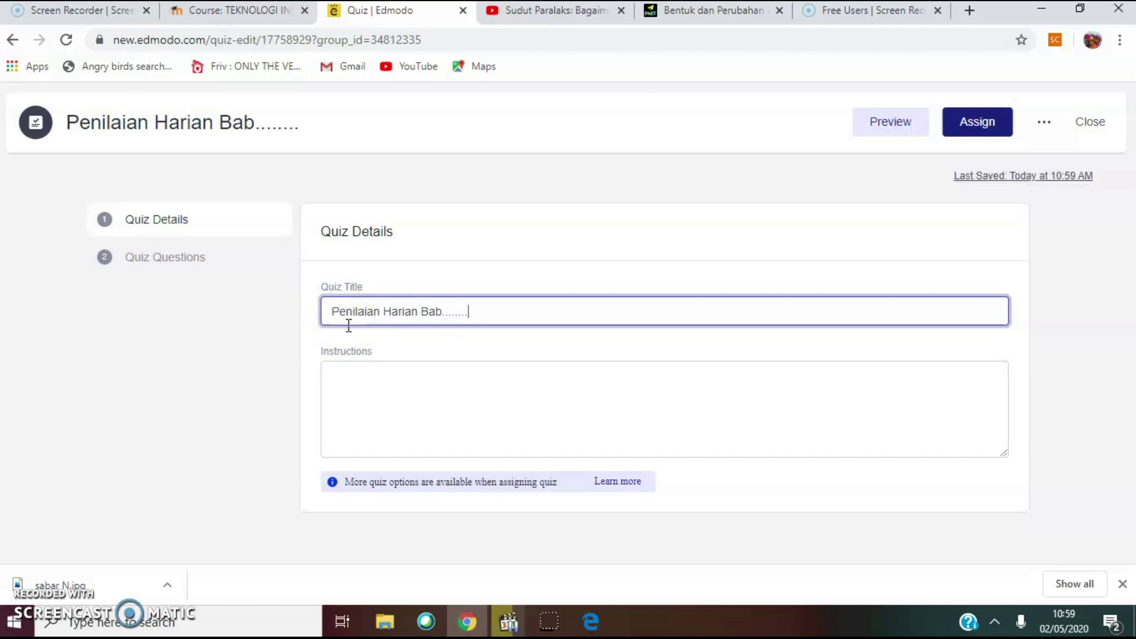
Enter "Kerjakan soal berikut dengan....." as the quiz instructions
{"action": "left_click", "coordinate": [358, 376]}
{"action": "type", "text": "Kerjakan soal"}
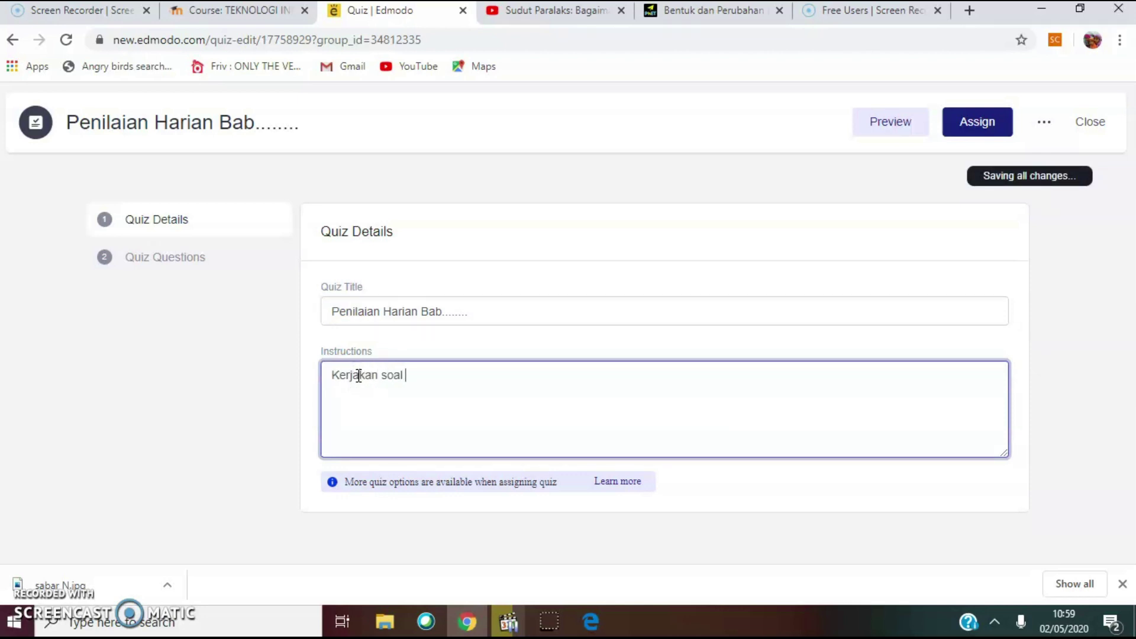
{"action": "type", "text": " berikut dengan....."}
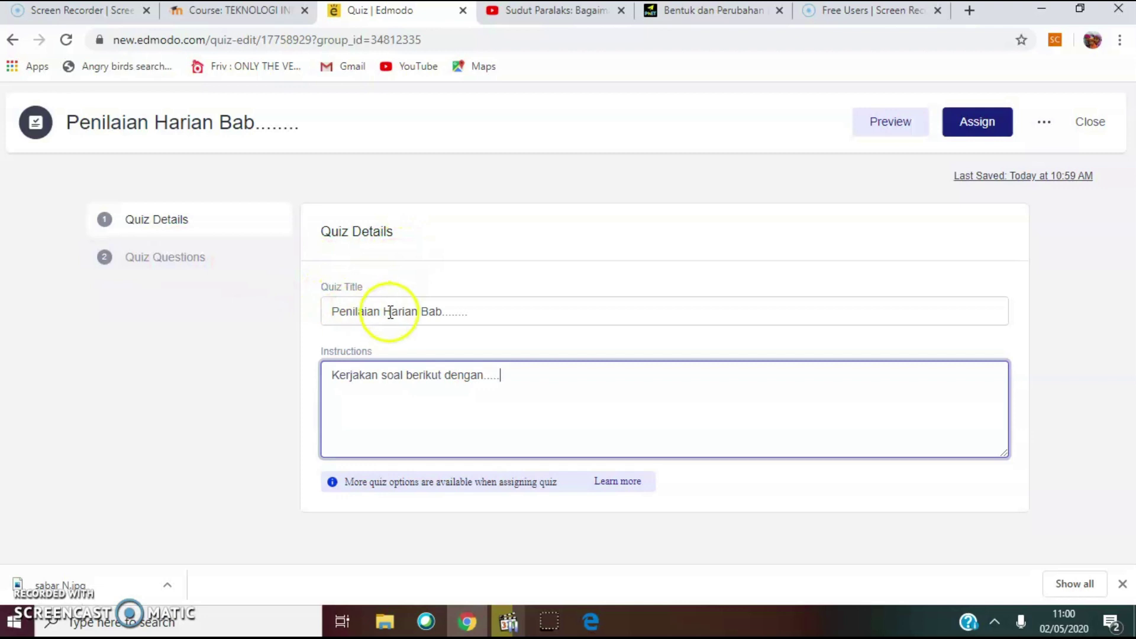
Open the quiz questions section, review the available question types and set question 1 to True/False
{"action": "left_click", "coordinate": [135, 262]}
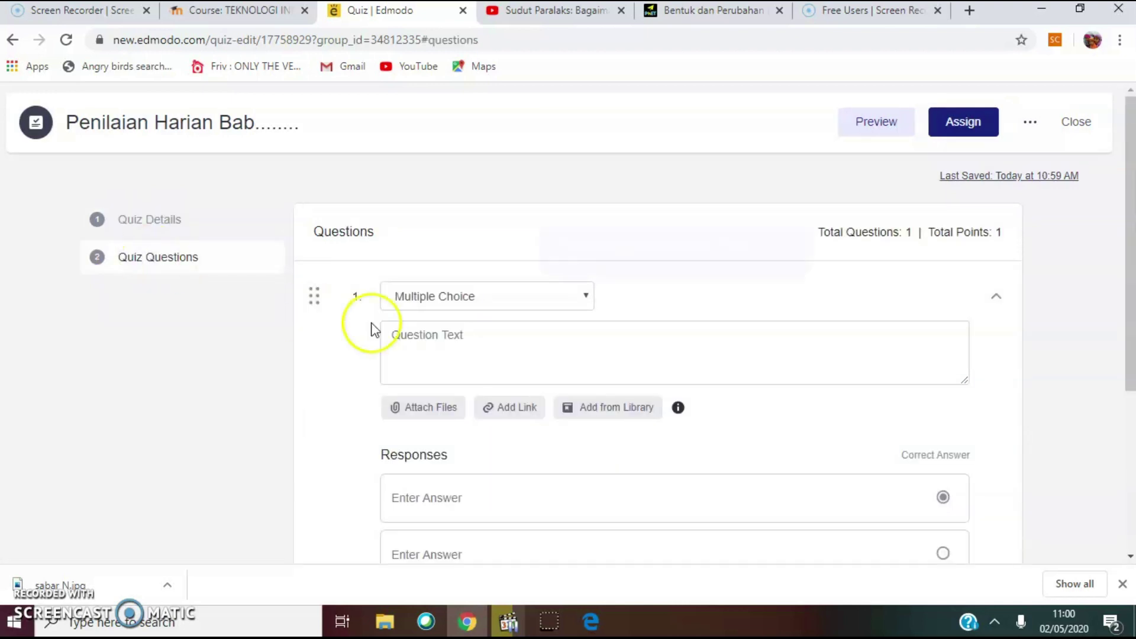
{"action": "scroll", "coordinate": [551, 492], "scroll_direction": "down", "scroll_amount": 4}
{"action": "scroll", "coordinate": [553, 495], "scroll_direction": "up", "scroll_amount": 3}
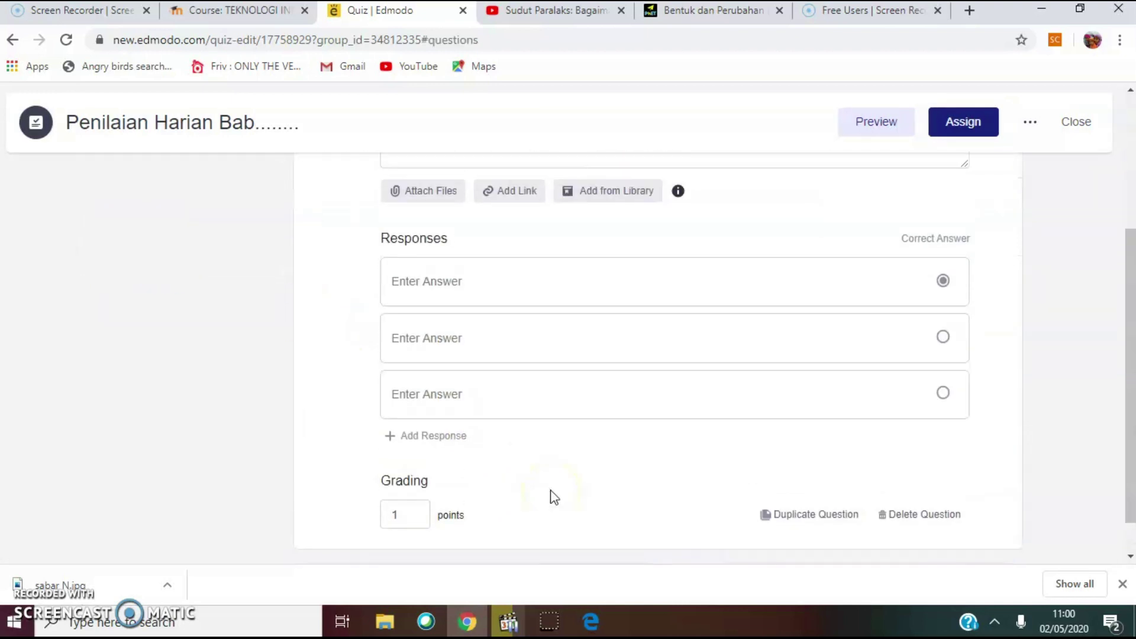
{"action": "scroll", "coordinate": [550, 390], "scroll_direction": "up", "scroll_amount": 2}
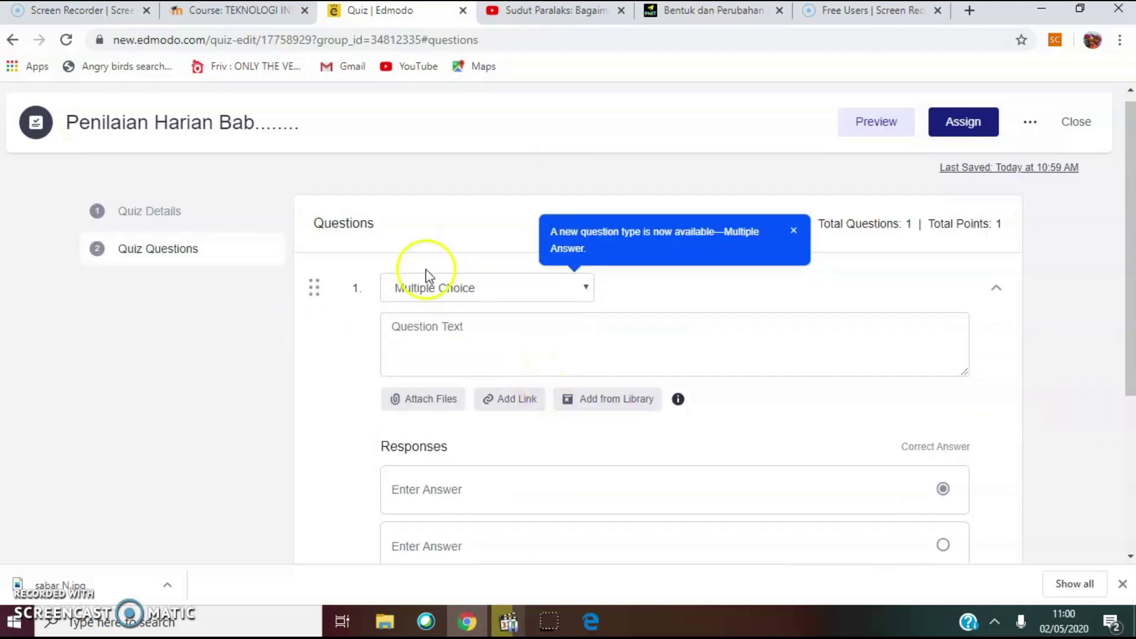
{"action": "left_click", "coordinate": [585, 288]}
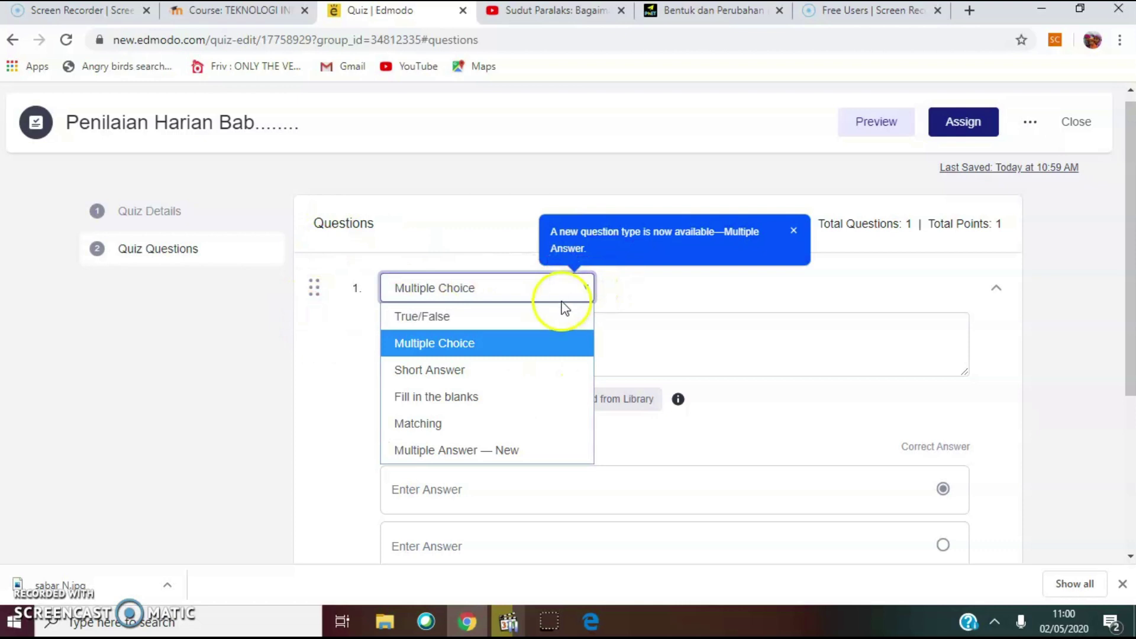
{"action": "left_click", "coordinate": [461, 343]}
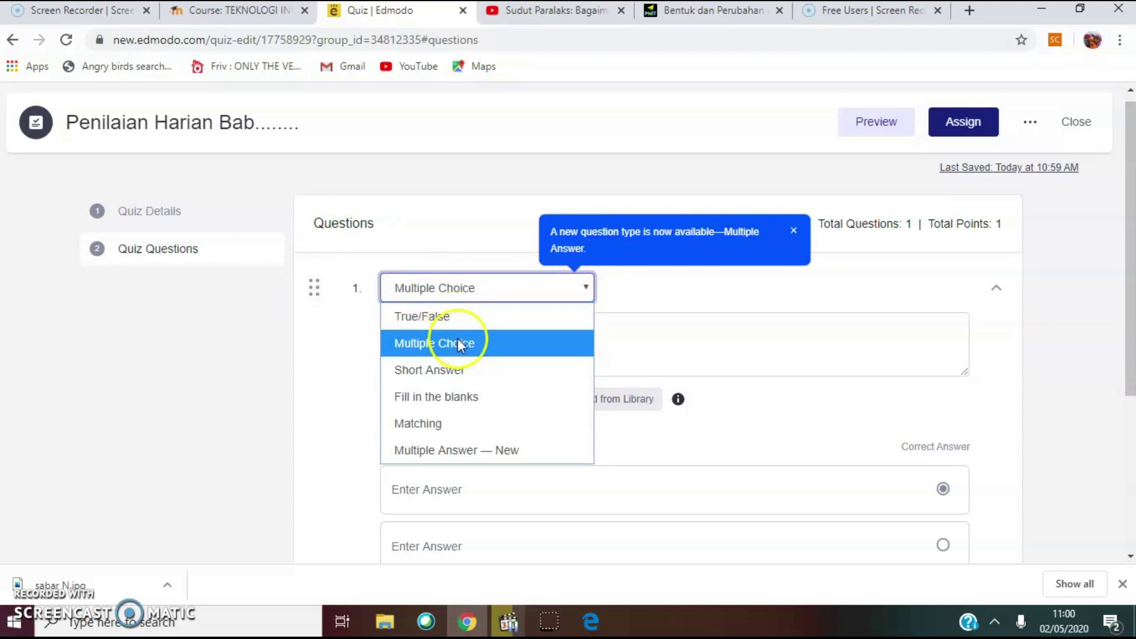
{"action": "left_click", "coordinate": [460, 366]}
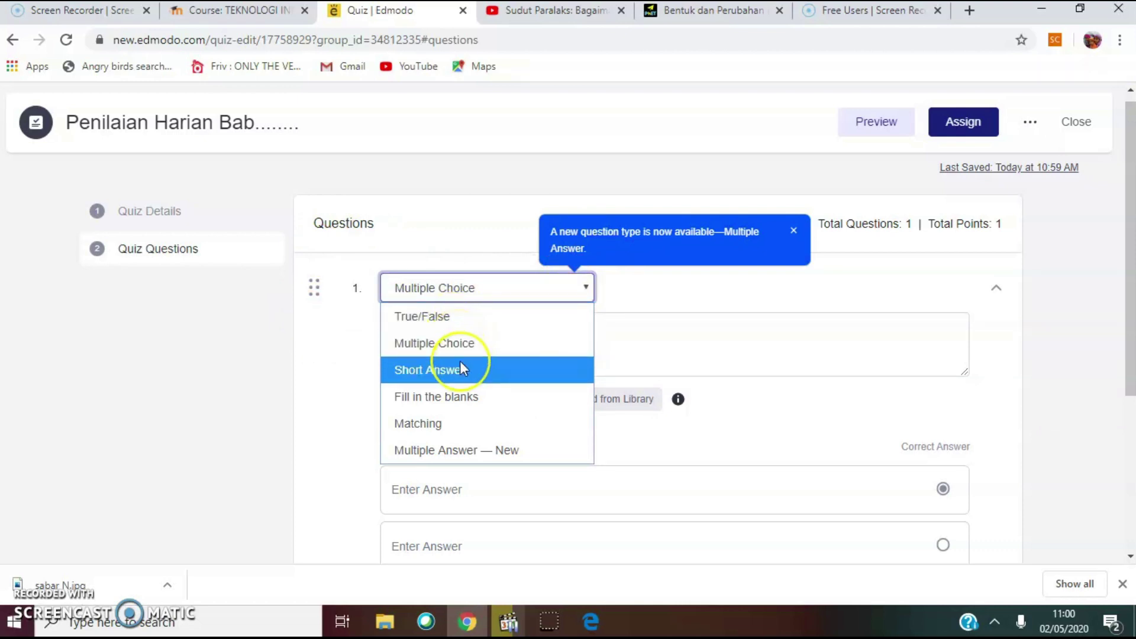
{"action": "left_click", "coordinate": [466, 398]}
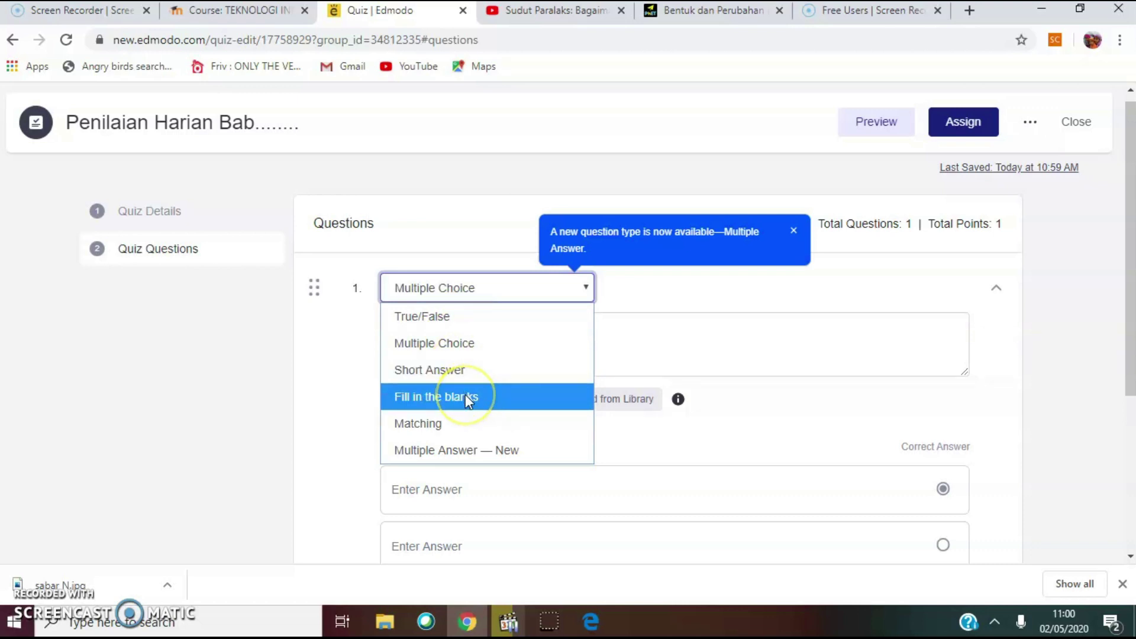
{"action": "left_click", "coordinate": [450, 431]}
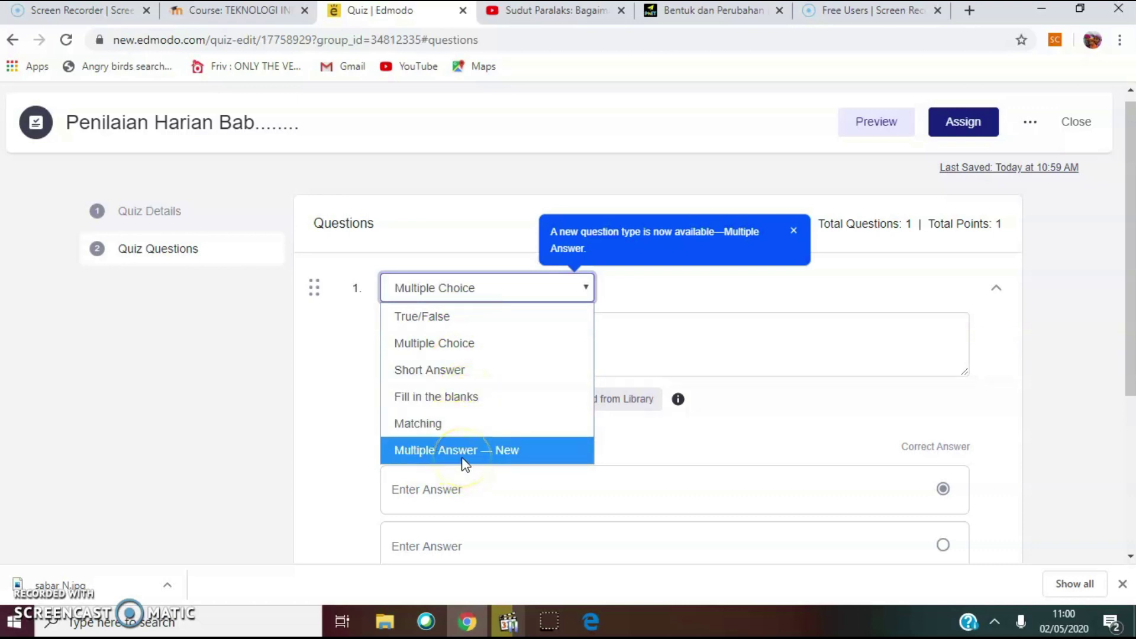
{"action": "left_click", "coordinate": [523, 454]}
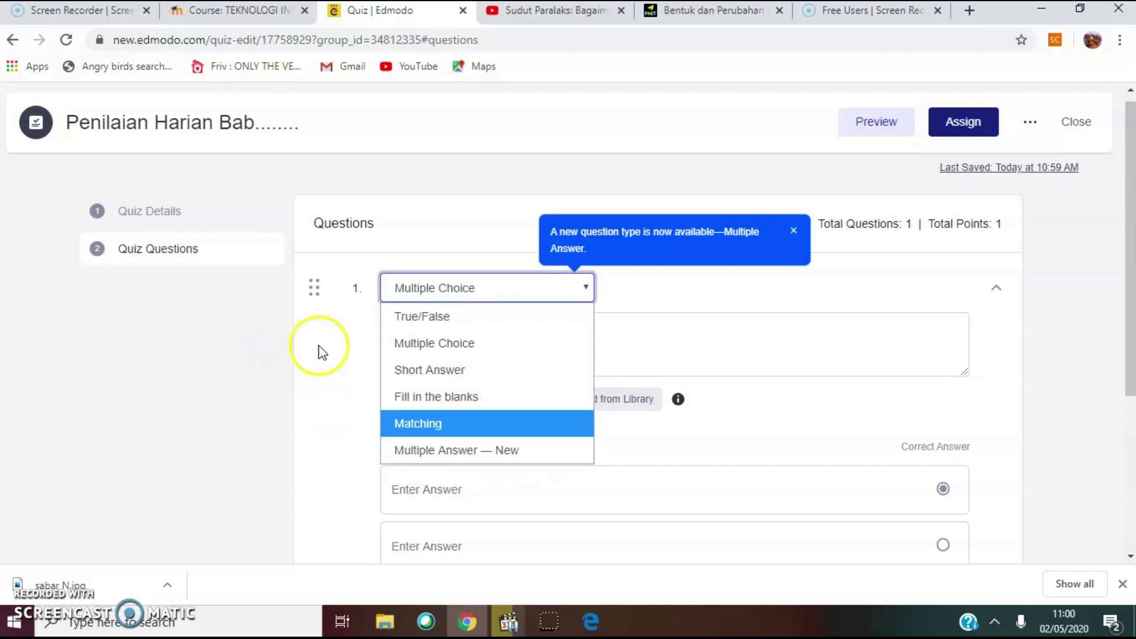
{"action": "left_click", "coordinate": [411, 322]}
{"action": "left_click", "coordinate": [410, 333]}
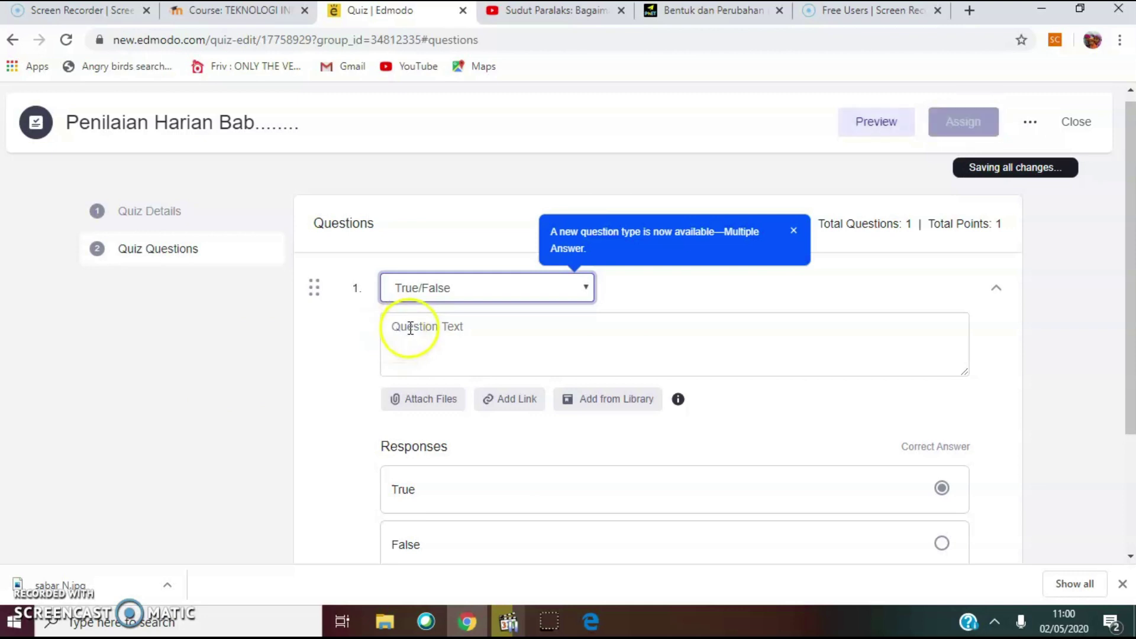
Enter "Pernyatan........" as the text of question 1 and mark False as its correct answer
{"action": "left_click", "coordinate": [407, 326]}
{"action": "type", "text": "Pernyatan........"}
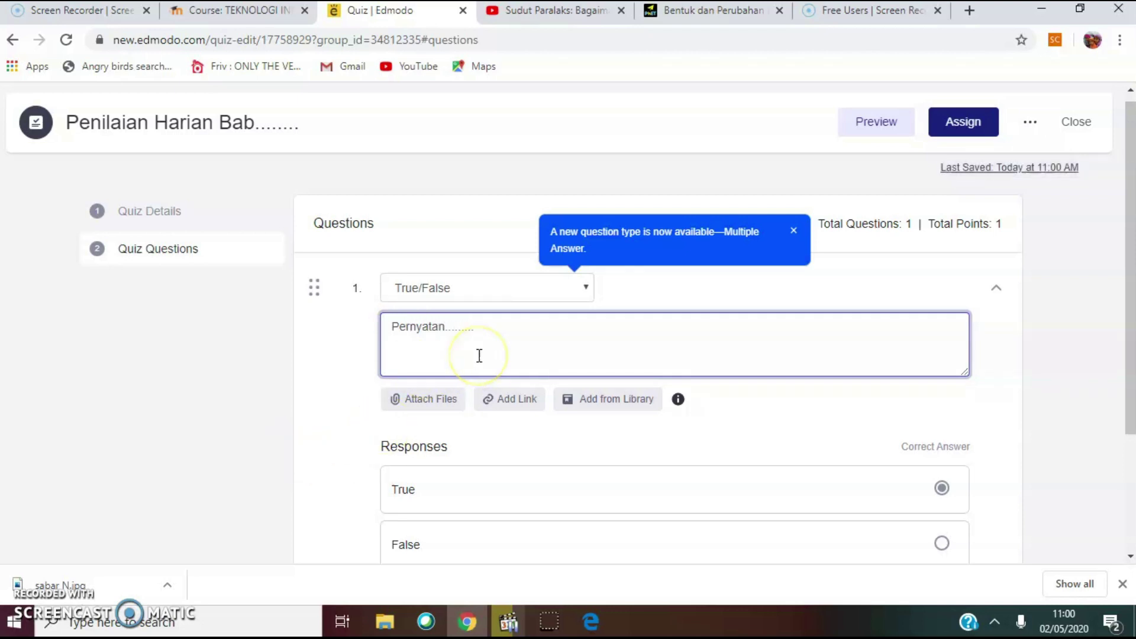
{"action": "scroll", "coordinate": [479, 356], "scroll_direction": "down", "scroll_amount": 1}
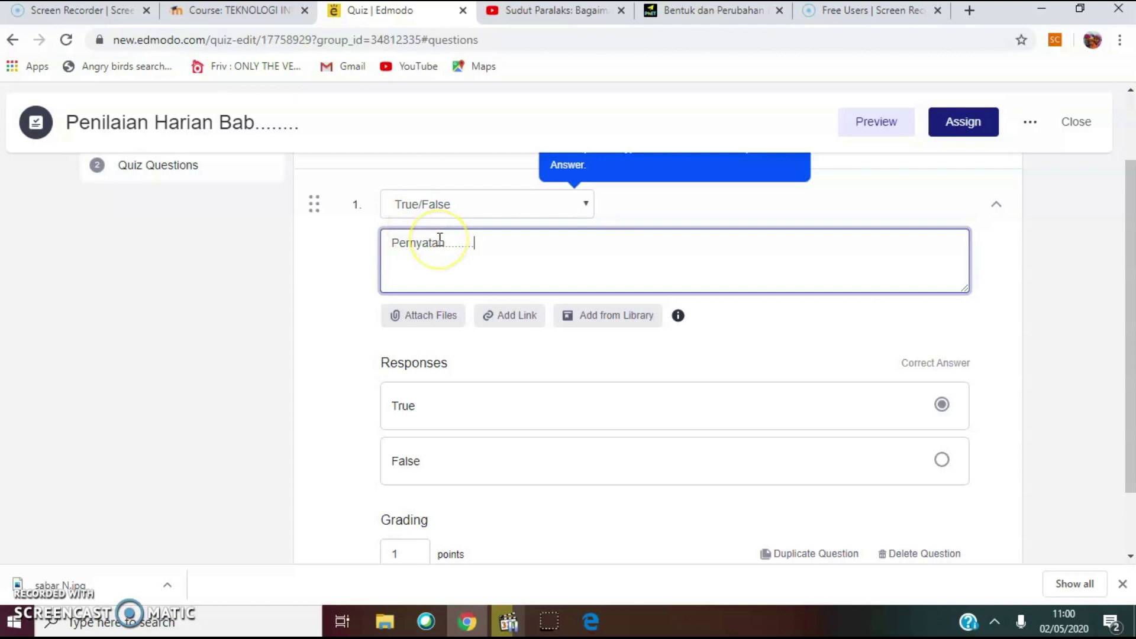
{"action": "left_click", "coordinate": [942, 461]}
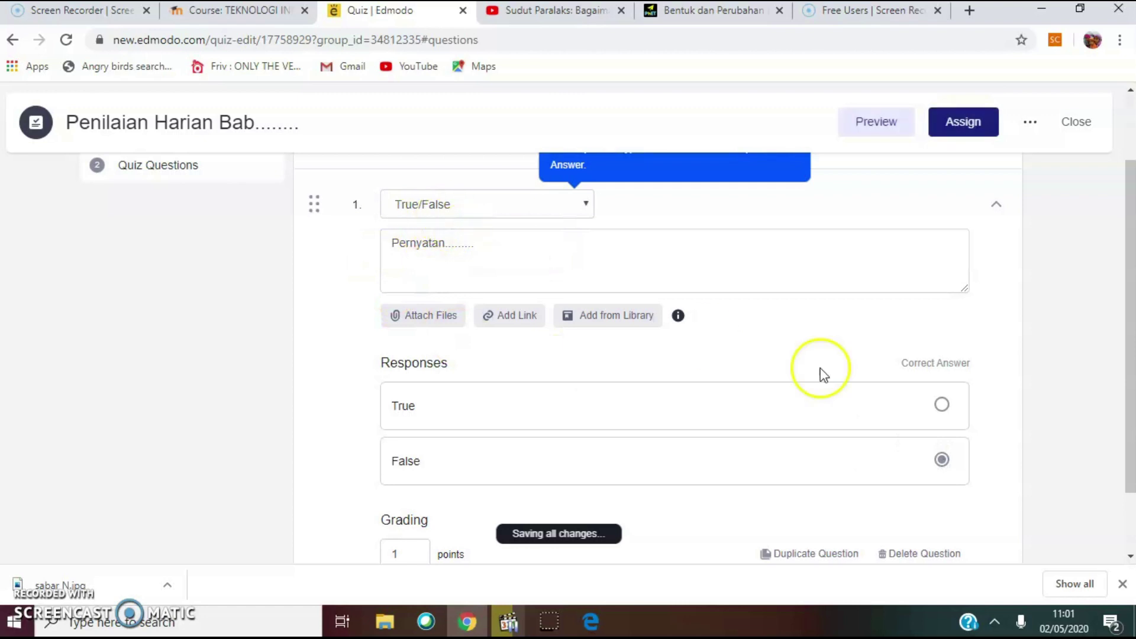
{"action": "left_click", "coordinate": [950, 417]}
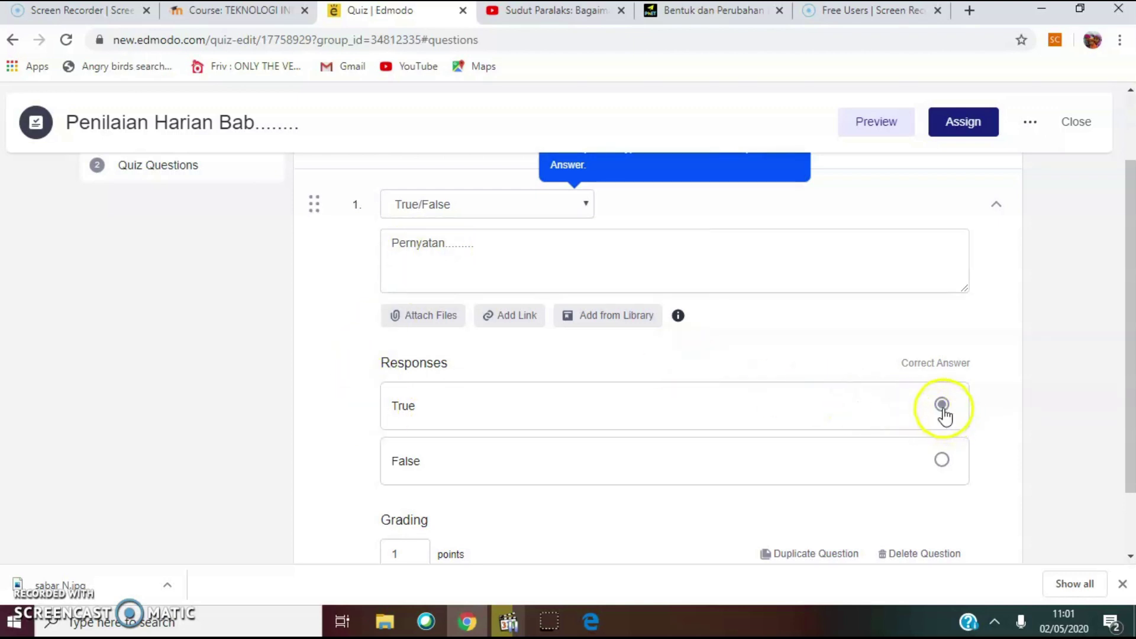
{"action": "left_click", "coordinate": [945, 463]}
Add a second question to the quiz and set its type to Multiple Choice
{"action": "scroll", "coordinate": [885, 452], "scroll_direction": "down", "scroll_amount": 2}
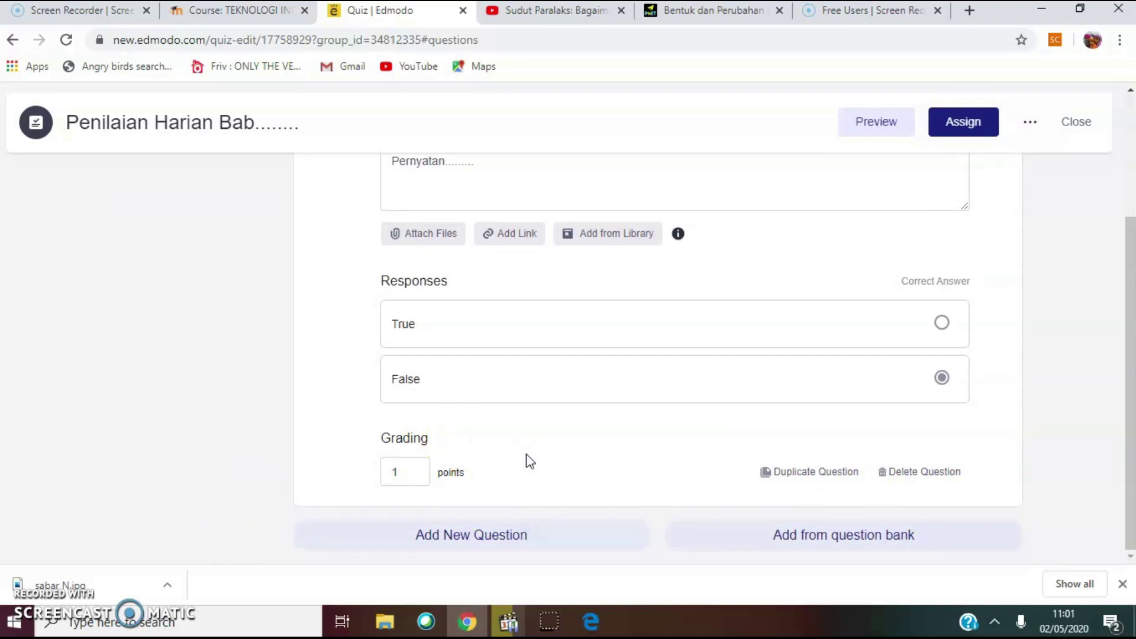
{"action": "scroll", "coordinate": [474, 388], "scroll_direction": "up", "scroll_amount": 3}
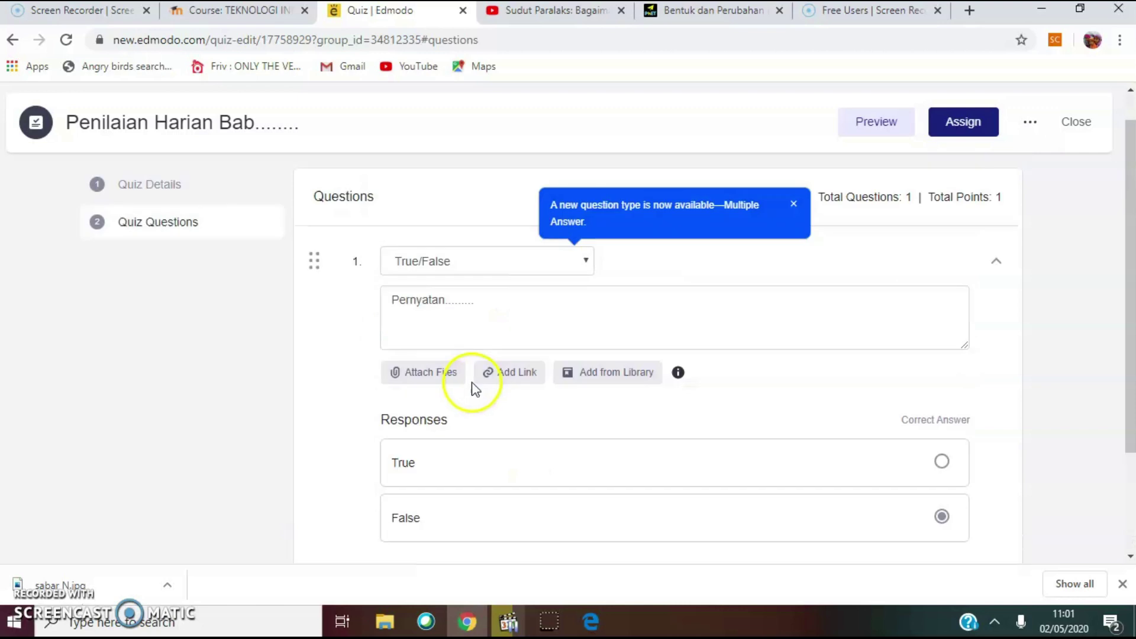
{"action": "scroll", "coordinate": [475, 402], "scroll_direction": "down", "scroll_amount": 3}
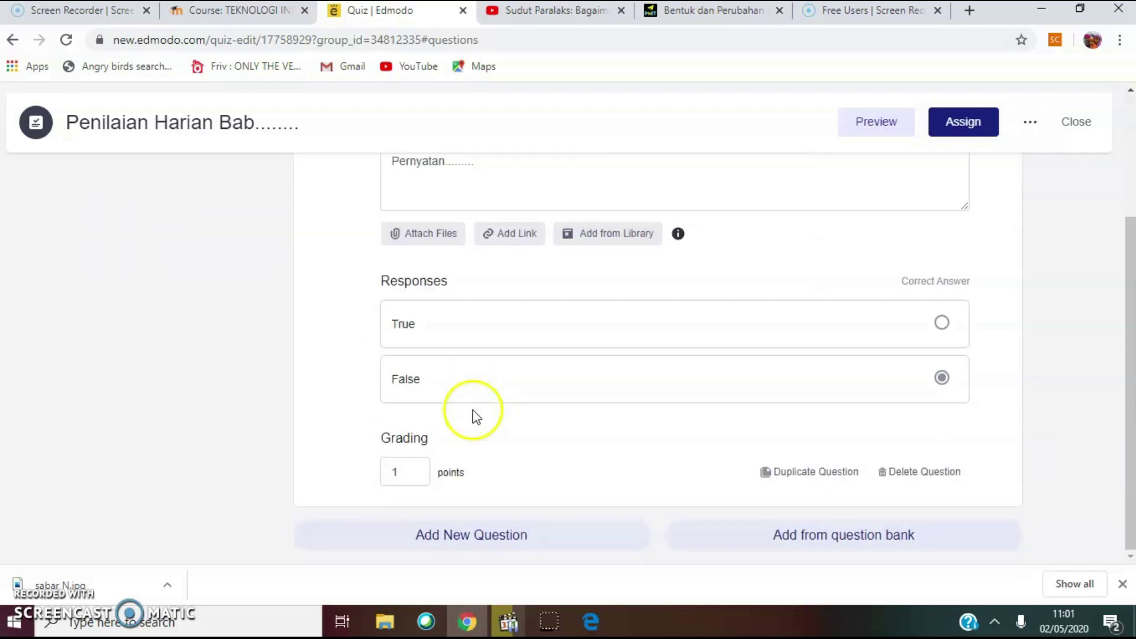
{"action": "left_click", "coordinate": [499, 539]}
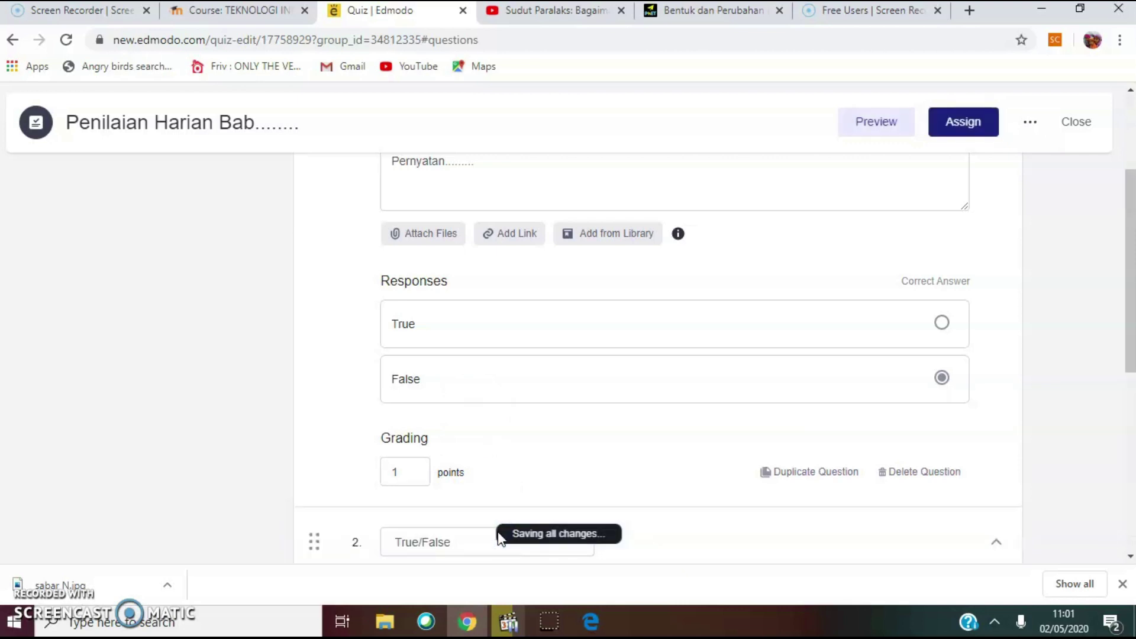
{"action": "scroll", "coordinate": [499, 538], "scroll_direction": "down", "scroll_amount": 4}
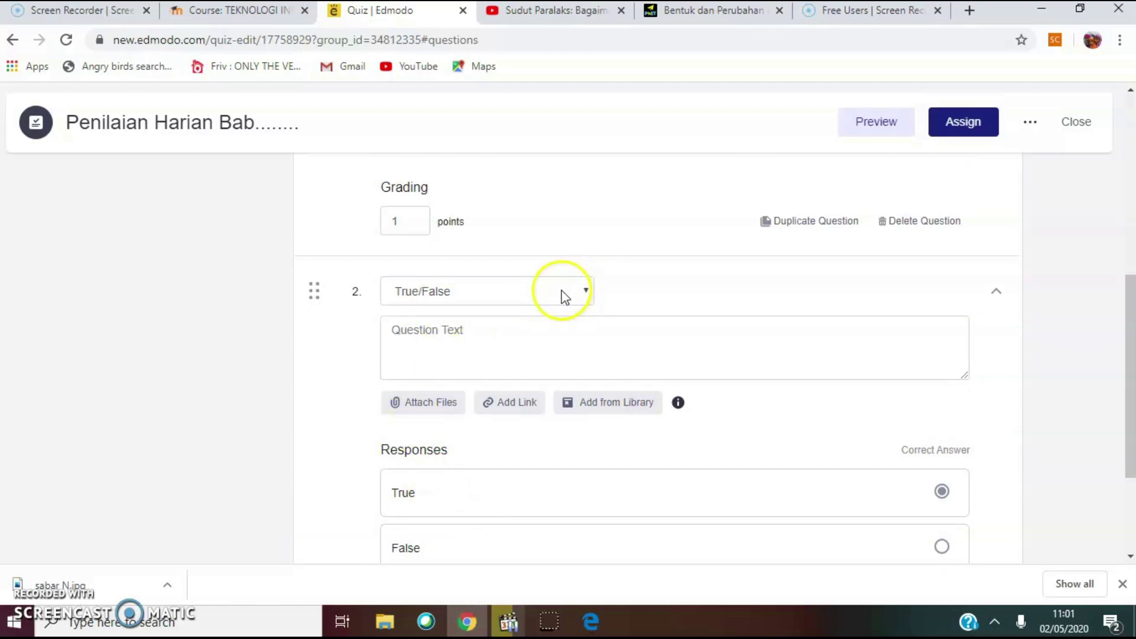
{"action": "left_click", "coordinate": [588, 291]}
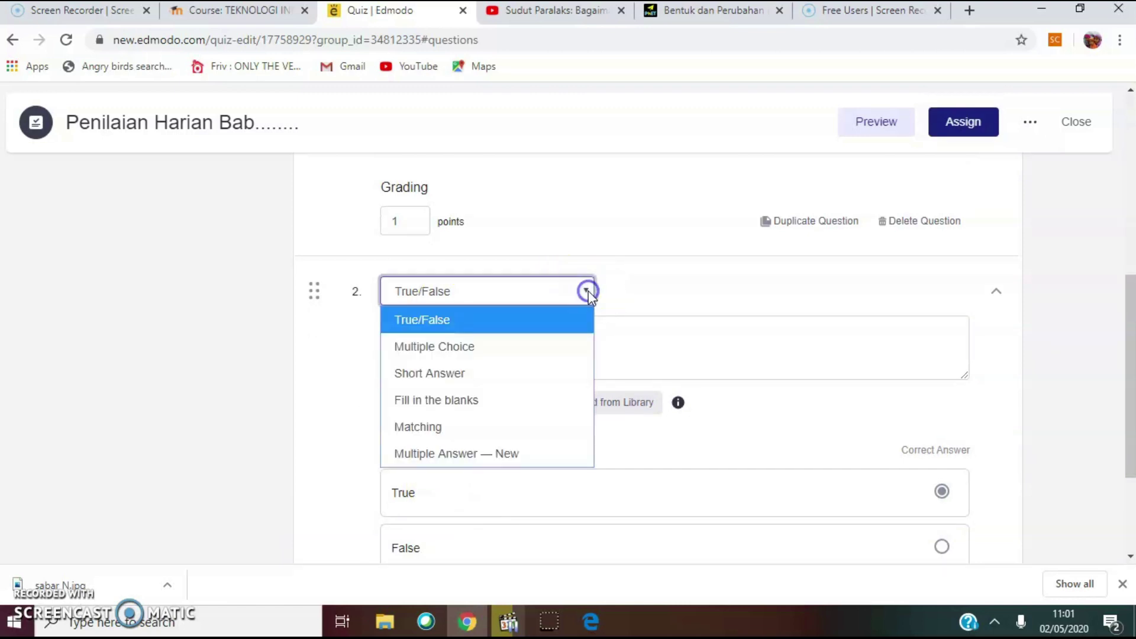
{"action": "left_click", "coordinate": [561, 340]}
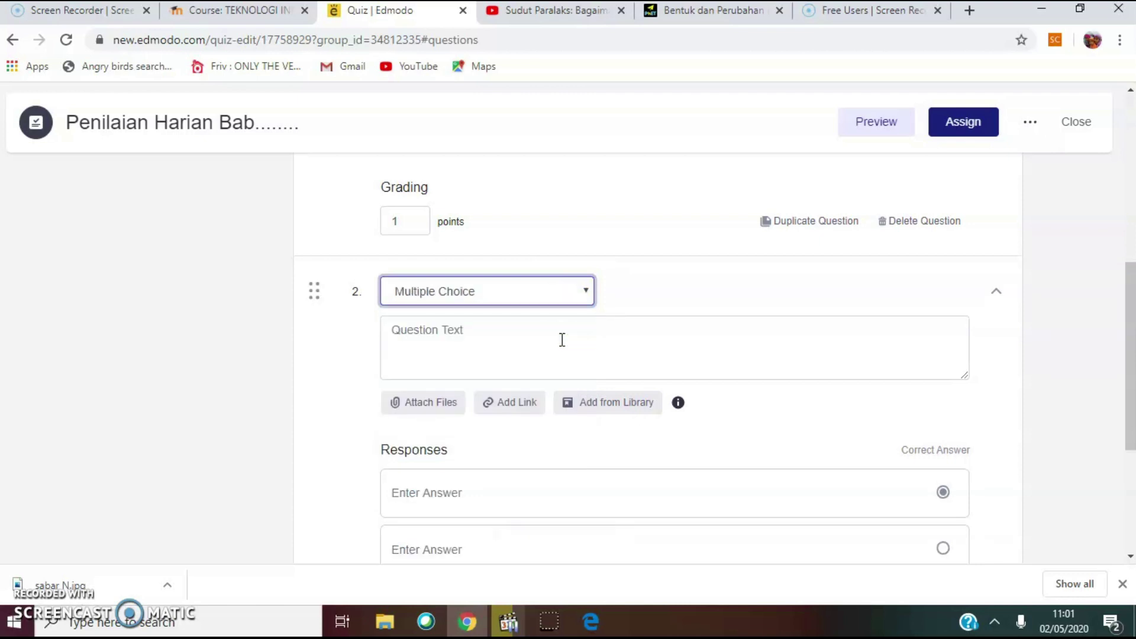
Enter "Tulis pertanyaan........" as the text of question 2
{"action": "scroll", "coordinate": [562, 340], "scroll_direction": "down", "scroll_amount": 3}
{"action": "left_click", "coordinate": [559, 347]}
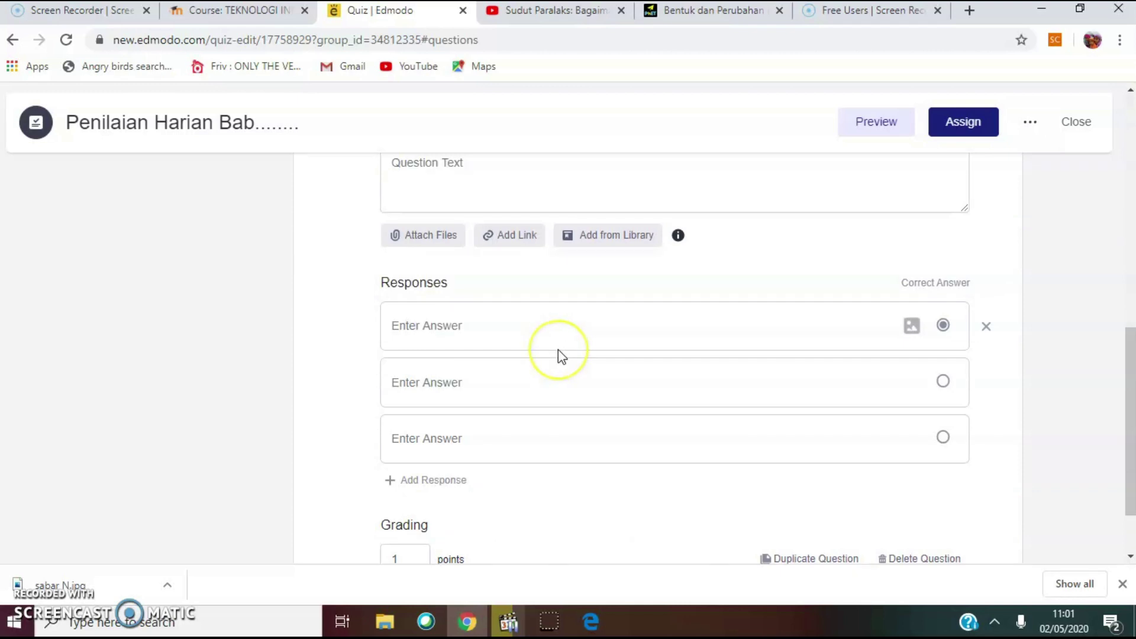
{"action": "scroll", "coordinate": [559, 350], "scroll_direction": "up", "scroll_amount": 2}
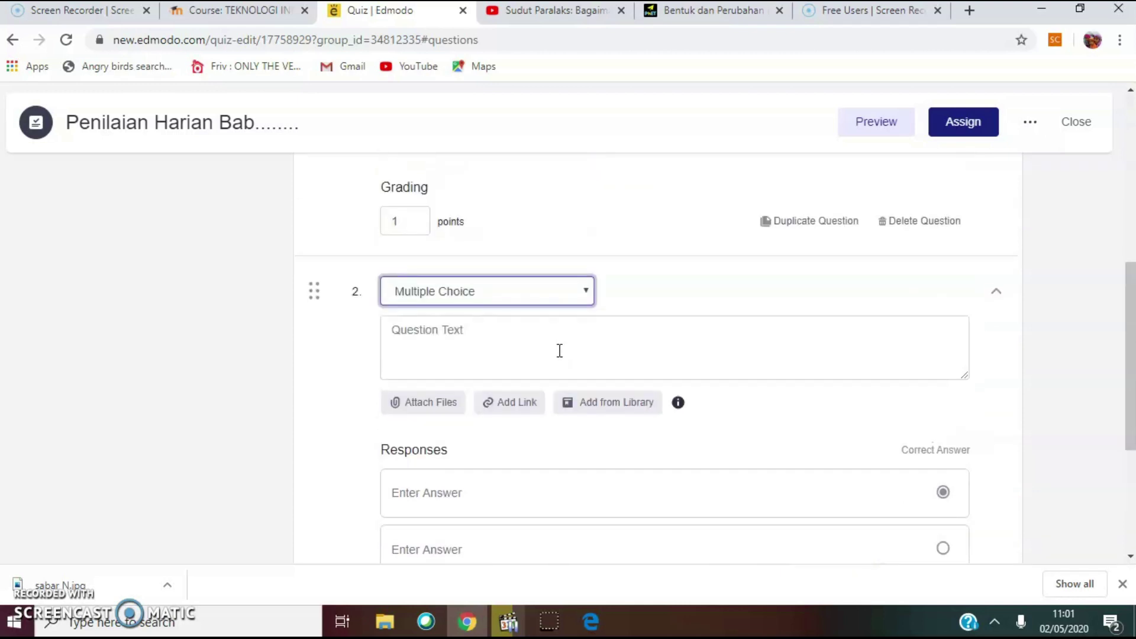
{"action": "scroll", "coordinate": [559, 350], "scroll_direction": "down", "scroll_amount": 3}
{"action": "scroll", "coordinate": [485, 278], "scroll_direction": "up", "scroll_amount": 3}
{"action": "left_click", "coordinate": [466, 332]}
{"action": "type", "text": "Tu"}
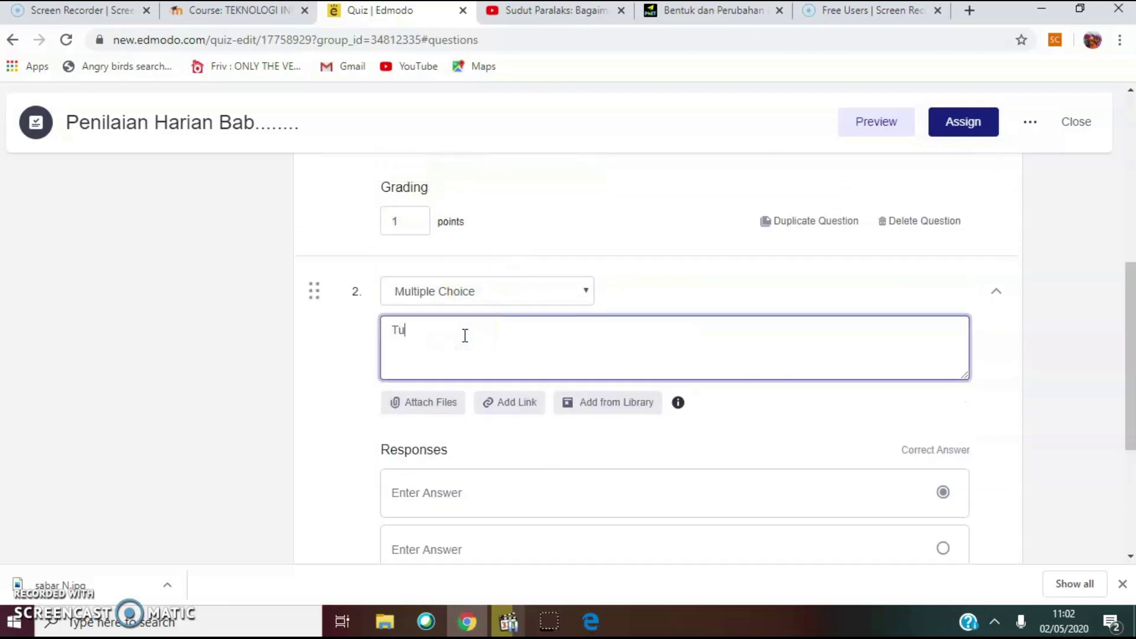
{"action": "type", "text": "lis pertanyaan....."}
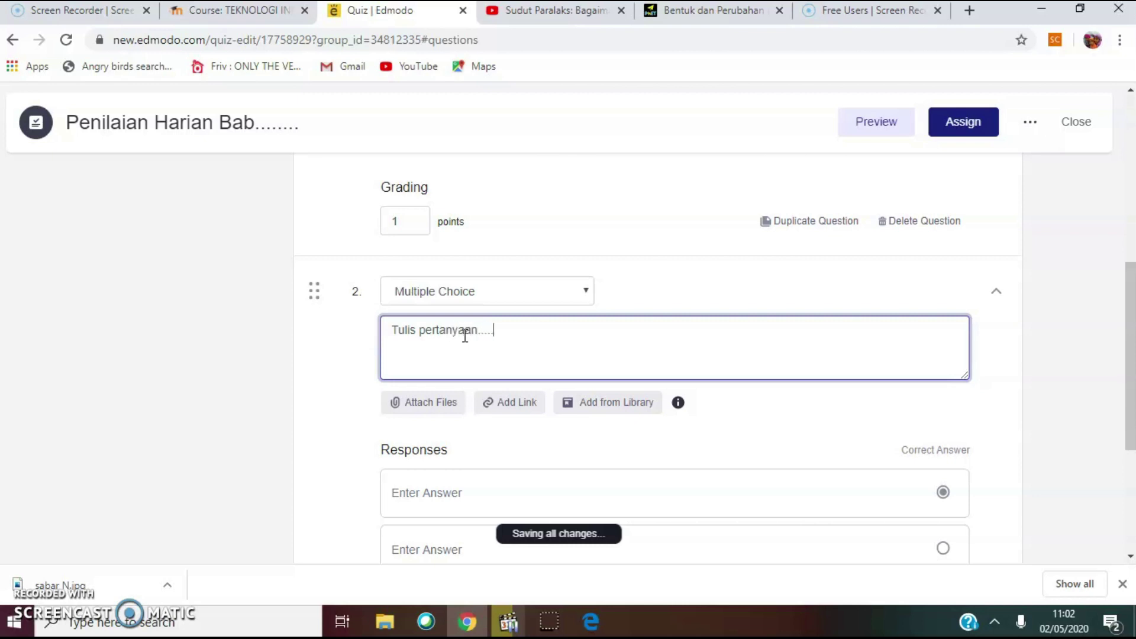
{"action": "type", "text": "..."}
Fill in question 2's responses "OPsi pertama", "OPsi kedua" and "Opsi ketiga", and add a fourth response "OPsi keempat"
{"action": "scroll", "coordinate": [466, 336], "scroll_direction": "down", "scroll_amount": 3}
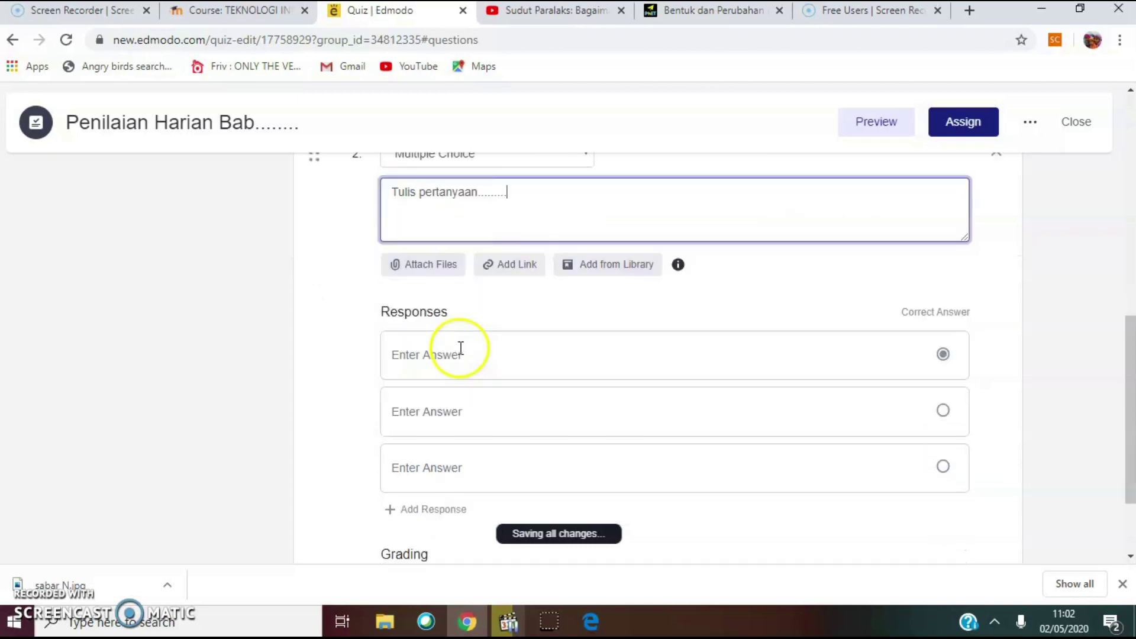
{"action": "left_click", "coordinate": [470, 330]}
{"action": "type", "text": "OPsi pertam"}
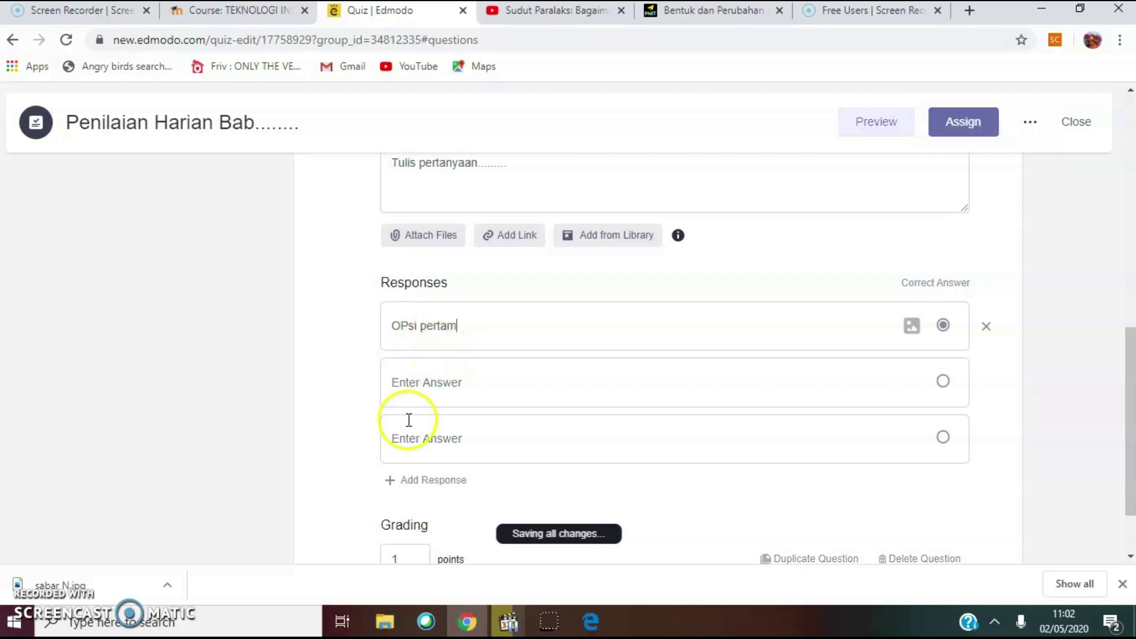
{"action": "type", "text": "a"}
{"action": "left_click", "coordinate": [414, 386]}
{"action": "type", "text": "OPsi kedua"}
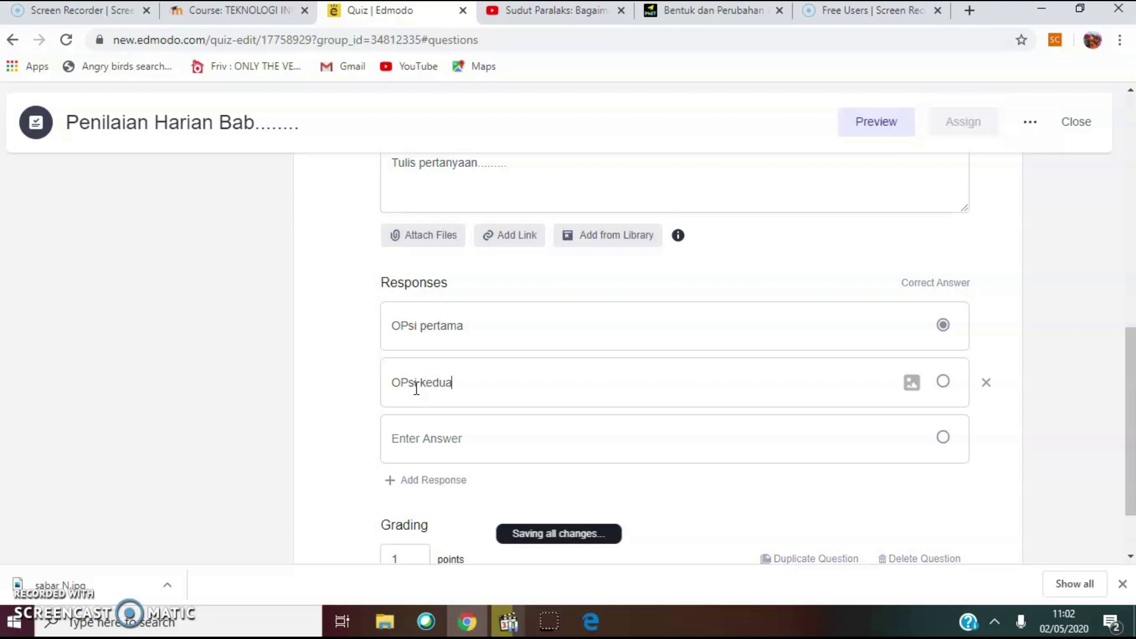
{"action": "left_click", "coordinate": [416, 441]}
{"action": "type", "text": "O"}
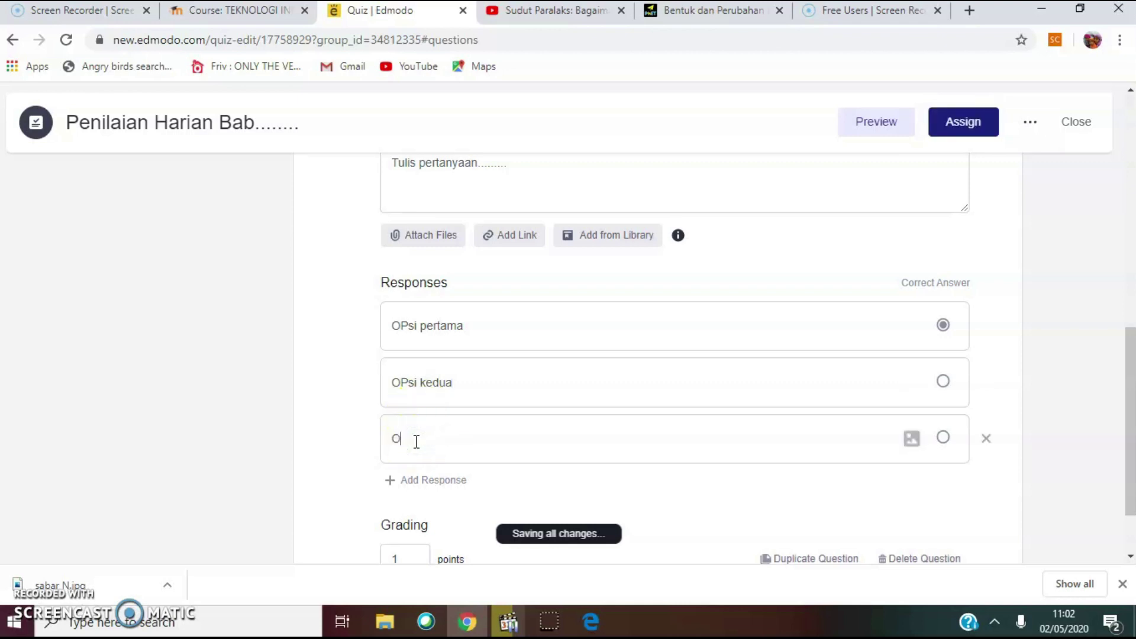
{"action": "type", "text": "psi ketiga"}
{"action": "left_click", "coordinate": [419, 479]}
{"action": "left_click", "coordinate": [413, 492]}
{"action": "type", "text": "OPsi keempat"}
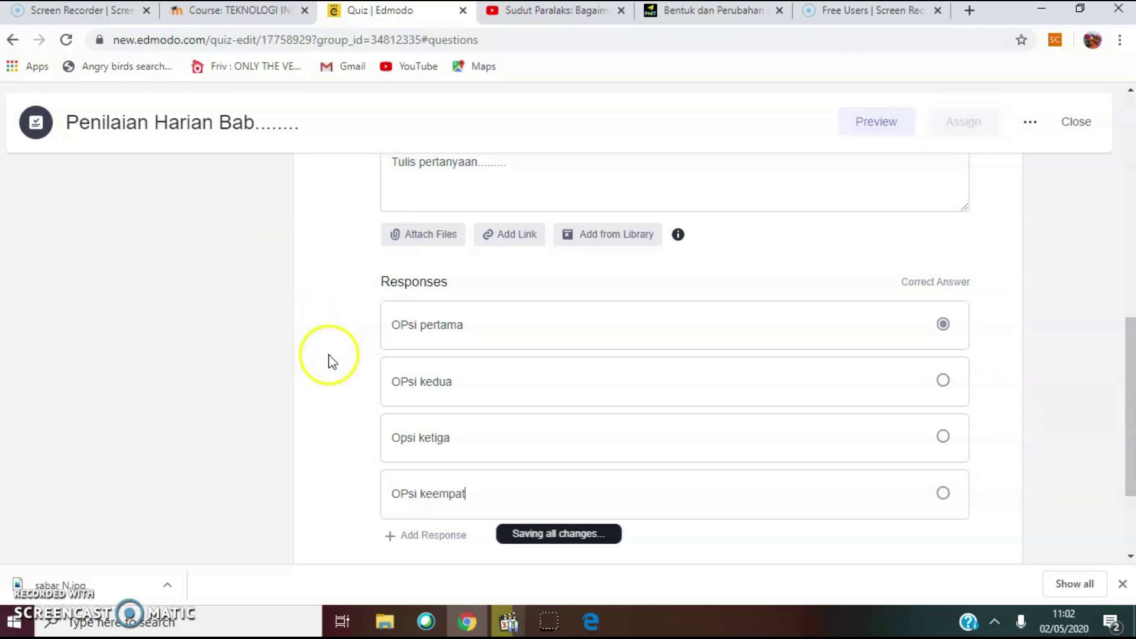
Mark "Opsi ketiga" as the correct answer of question 2 and check the question's grading points
{"action": "left_click", "coordinate": [945, 443]}
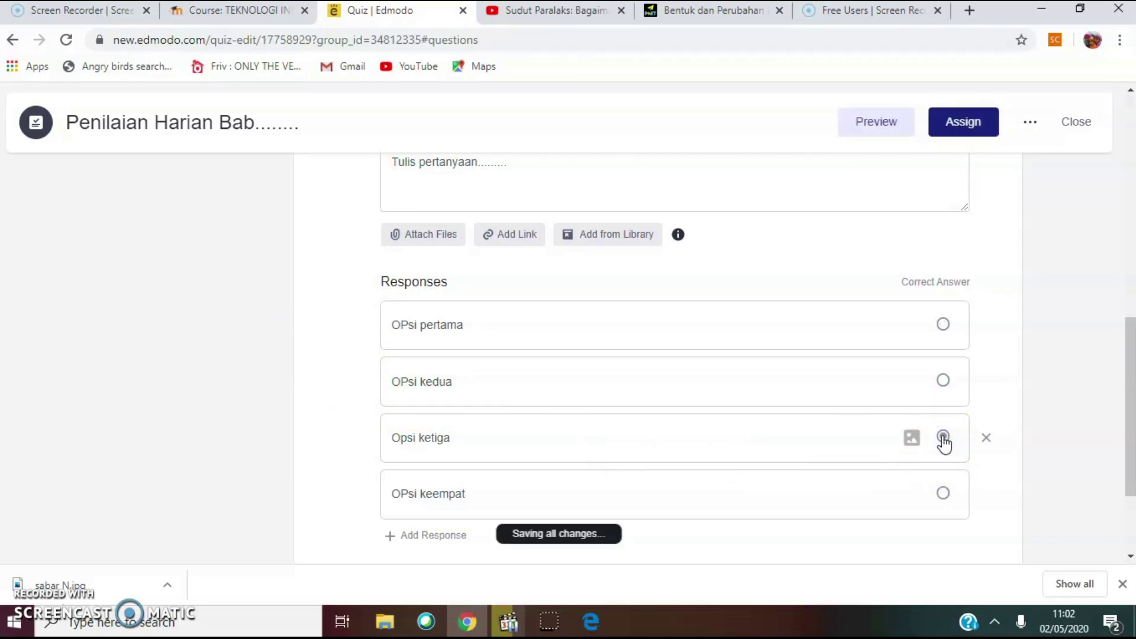
{"action": "scroll", "coordinate": [428, 438], "scroll_direction": "down", "scroll_amount": 2}
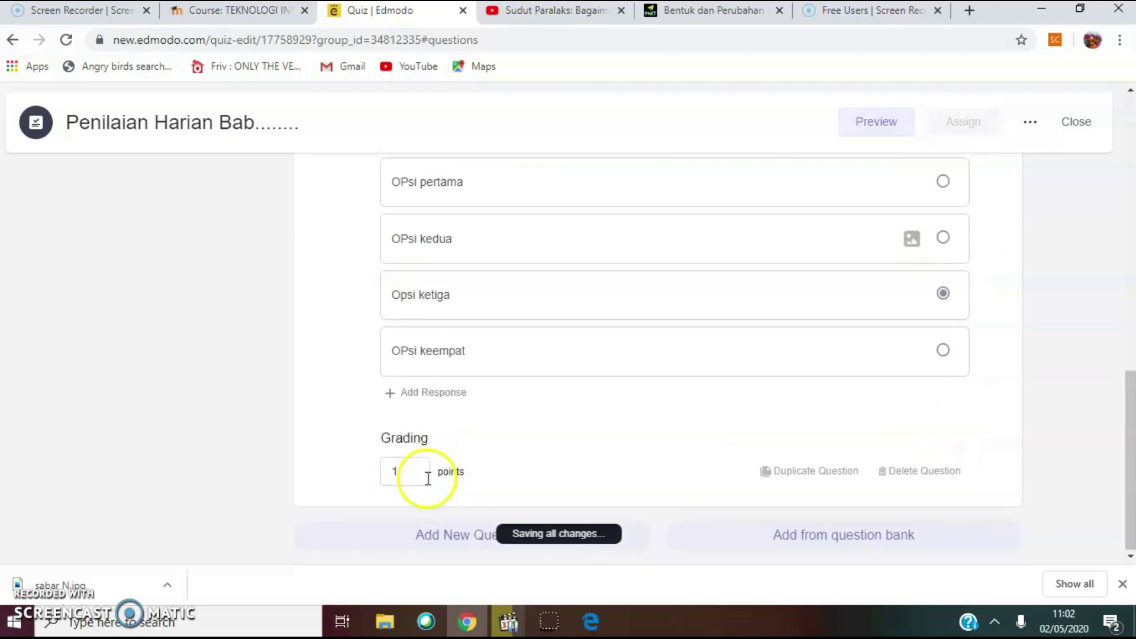
{"action": "scroll", "coordinate": [428, 478], "scroll_direction": "up", "scroll_amount": 2}
{"action": "scroll", "coordinate": [429, 474], "scroll_direction": "down", "scroll_amount": 2}
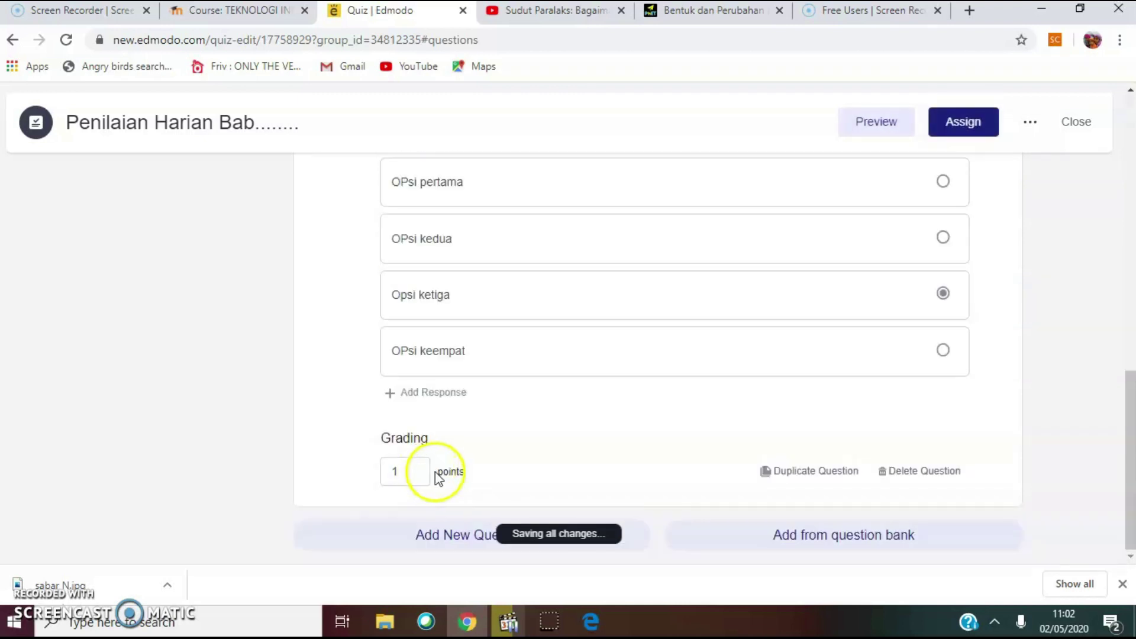
Attach the image "UPLOAD-What-is-a-Lunar-eclipse" from the Pictures folder to question 2
{"action": "scroll", "coordinate": [570, 400], "scroll_direction": "up", "scroll_amount": 2}
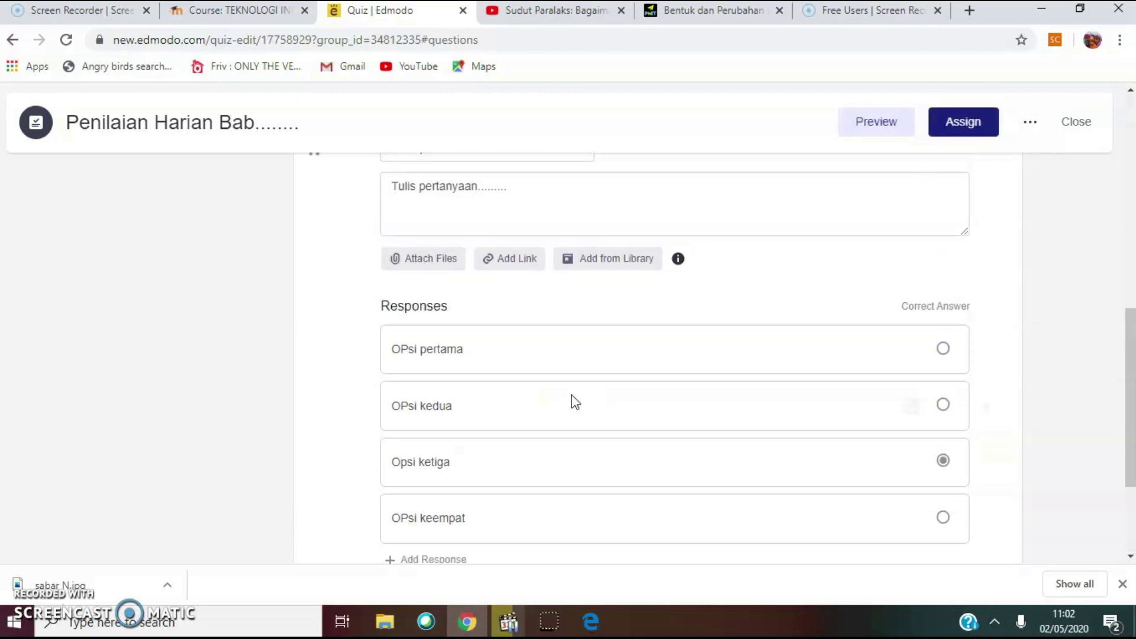
{"action": "scroll", "coordinate": [558, 379], "scroll_direction": "up", "scroll_amount": 2}
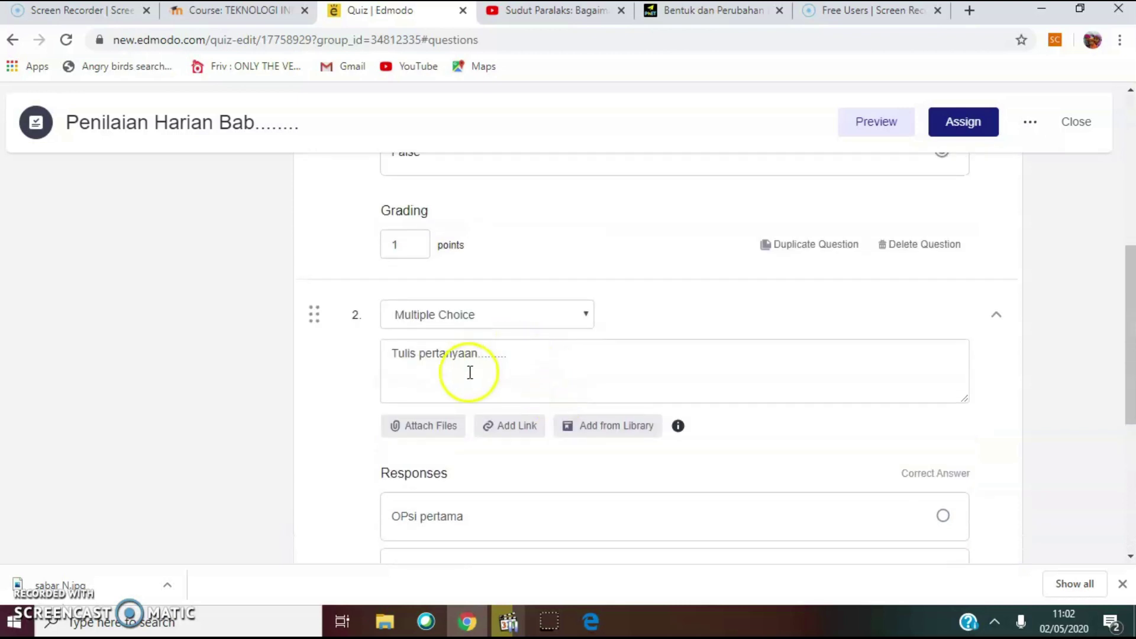
{"action": "left_click", "coordinate": [530, 357]}
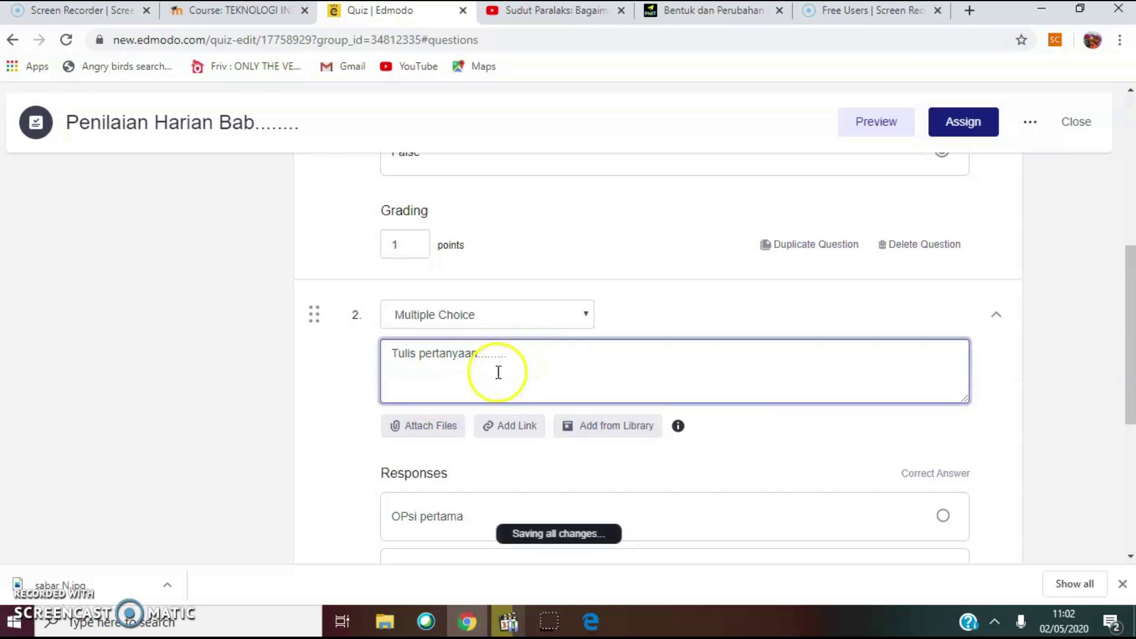
{"action": "left_click", "coordinate": [419, 428]}
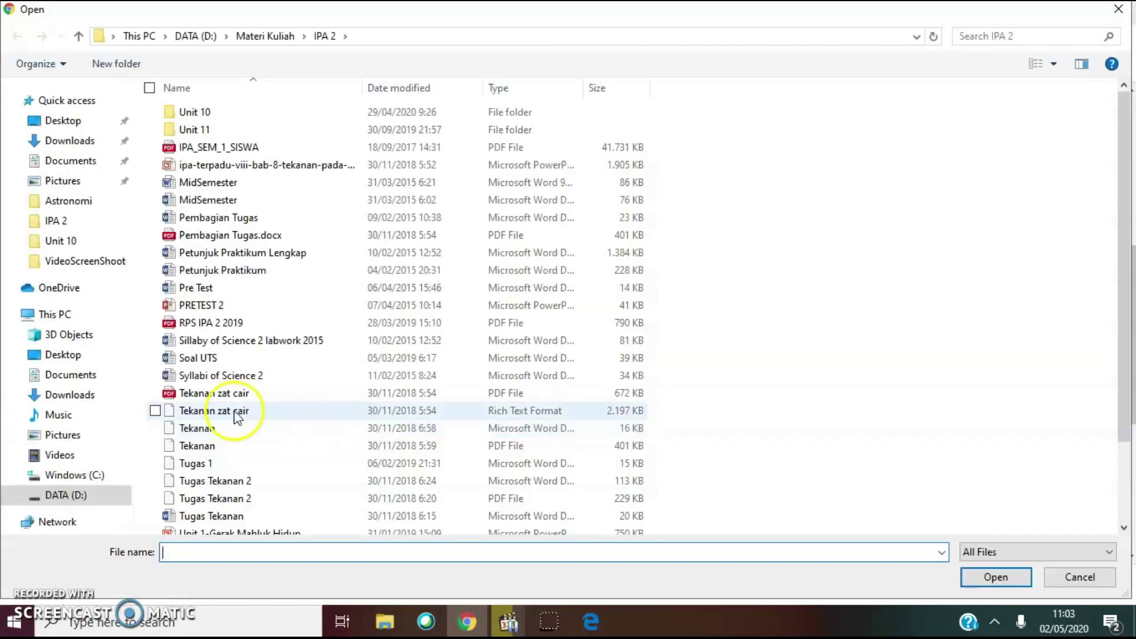
{"action": "left_click", "coordinate": [65, 439]}
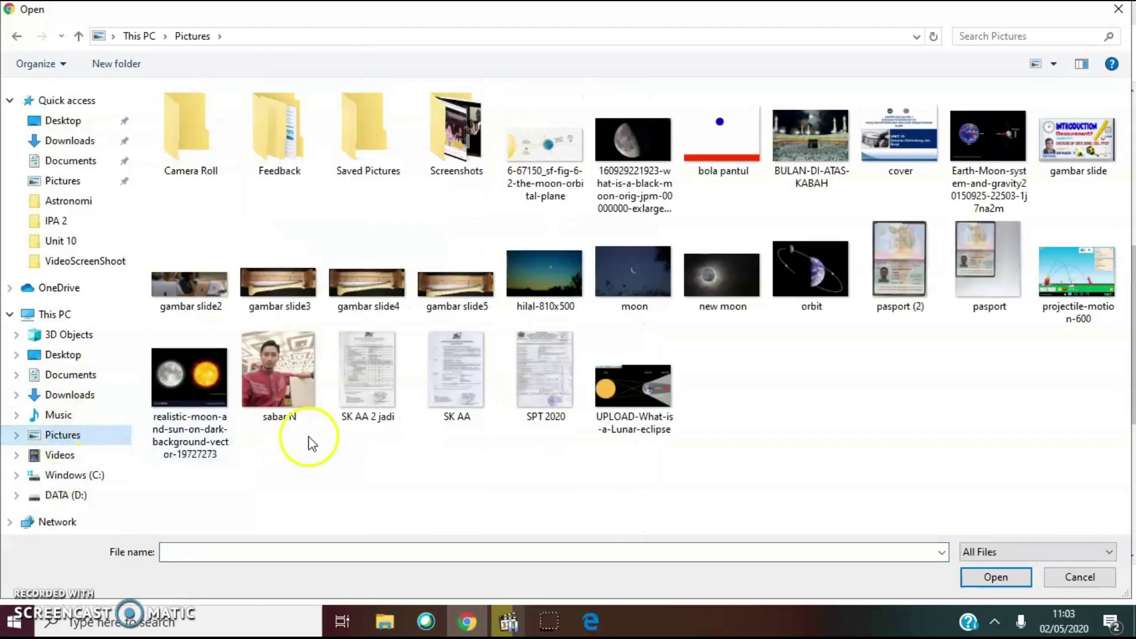
{"action": "left_click", "coordinate": [627, 395]}
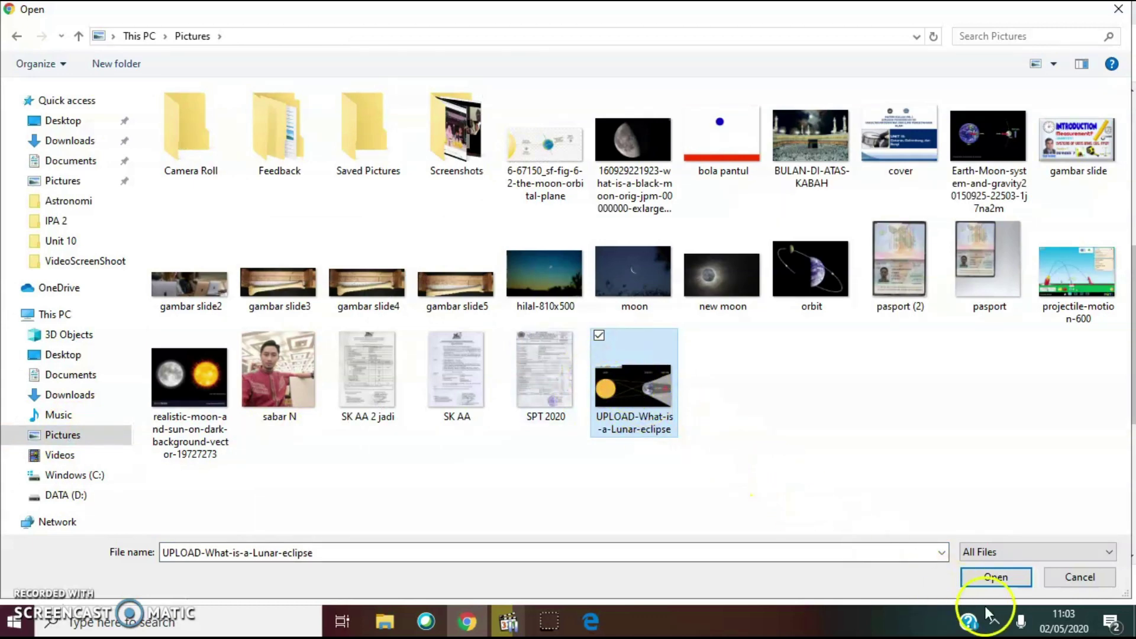
{"action": "left_click", "coordinate": [986, 576]}
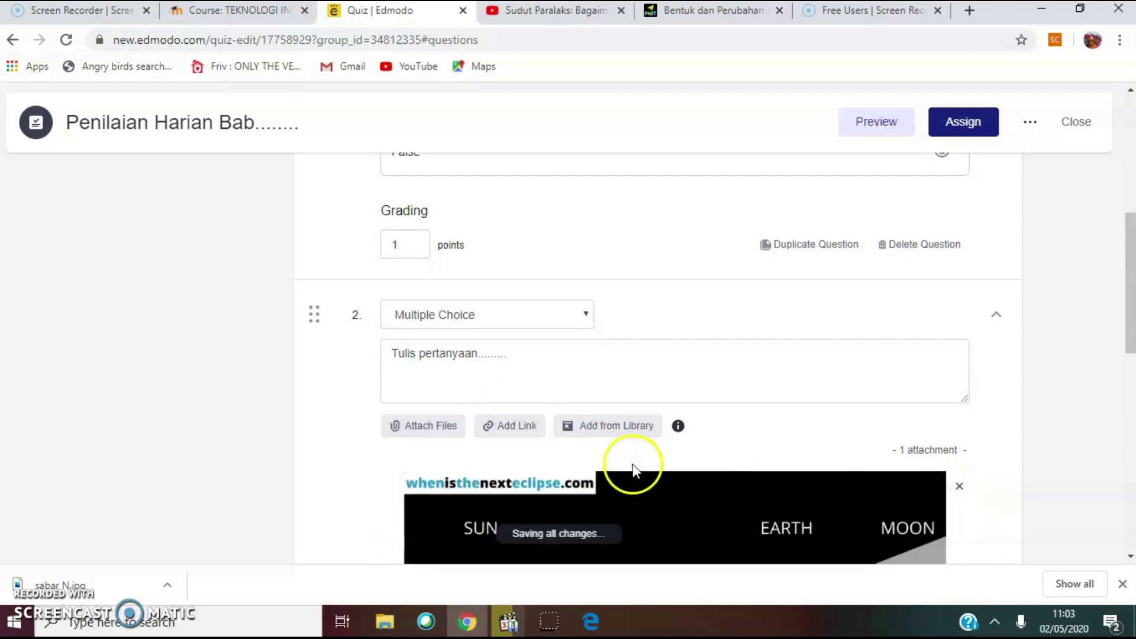
Review question 2 with its attached image, responses and grading
{"action": "scroll", "coordinate": [621, 450], "scroll_direction": "down", "scroll_amount": 3}
{"action": "scroll", "coordinate": [607, 431], "scroll_direction": "up", "scroll_amount": 1}
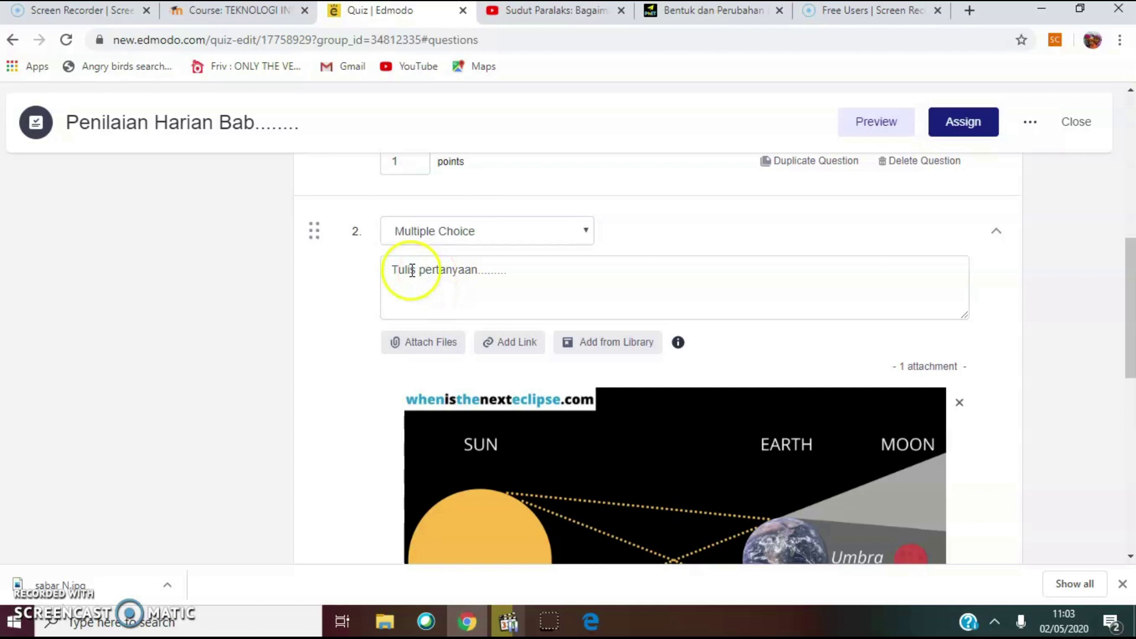
{"action": "scroll", "coordinate": [540, 429], "scroll_direction": "down", "scroll_amount": 4}
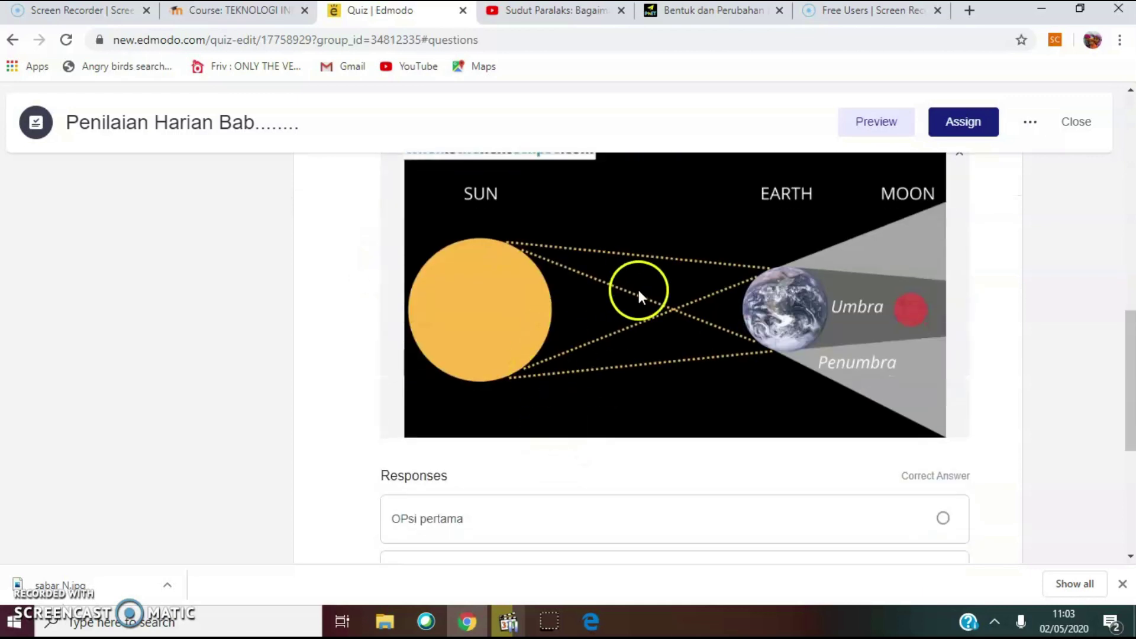
{"action": "scroll", "coordinate": [690, 280], "scroll_direction": "up", "scroll_amount": 4}
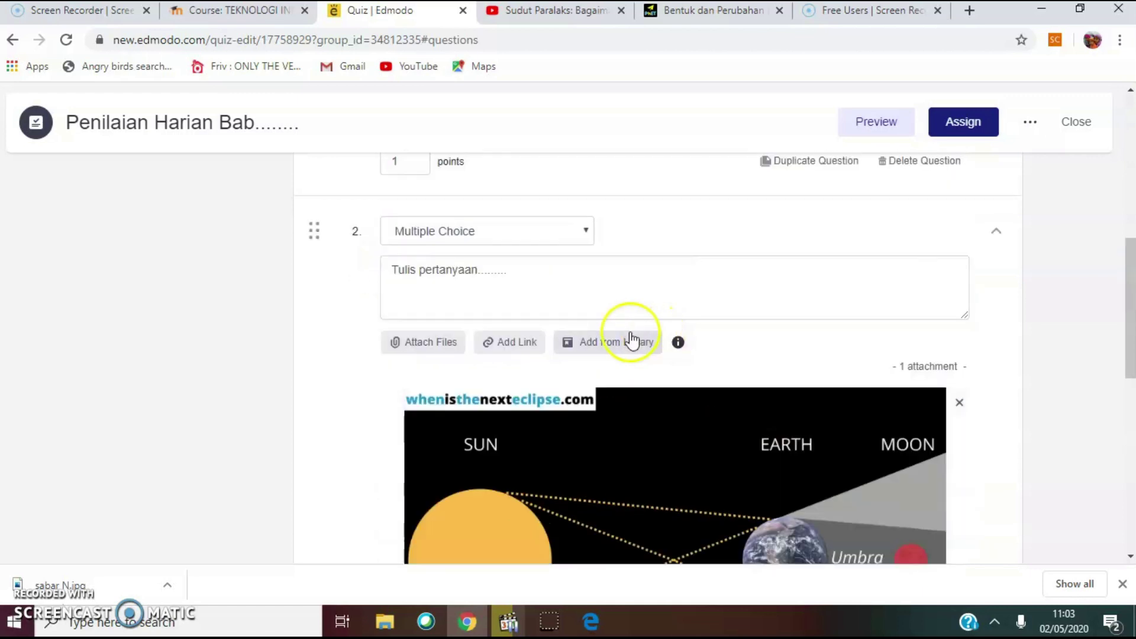
{"action": "scroll", "coordinate": [573, 462], "scroll_direction": "down", "scroll_amount": 4}
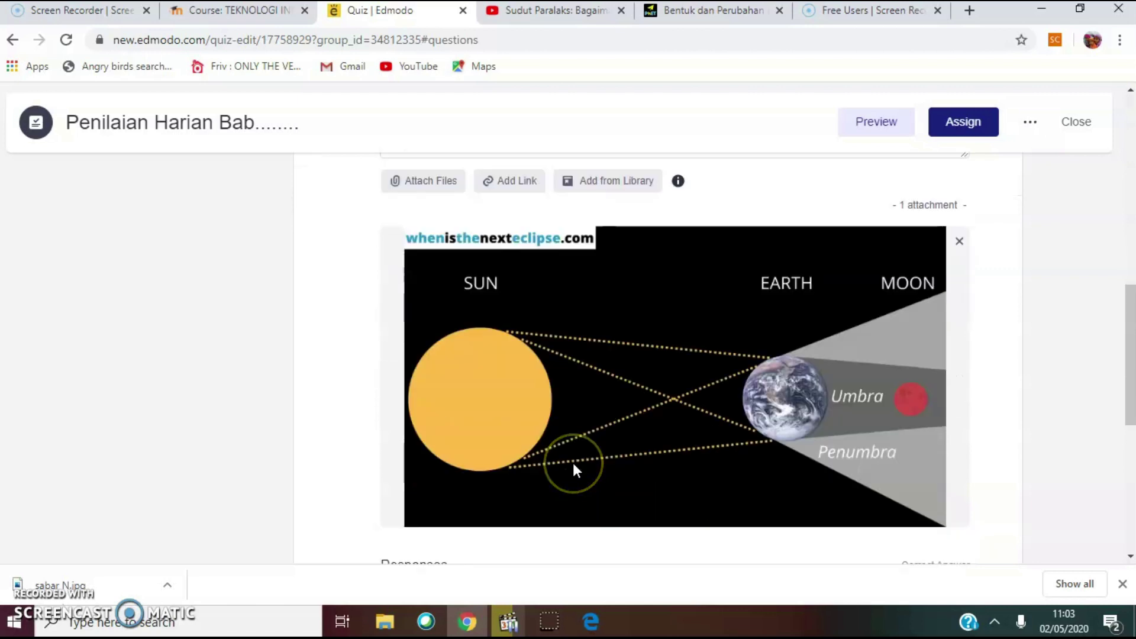
{"action": "scroll", "coordinate": [577, 471], "scroll_direction": "down", "scroll_amount": 5}
{"action": "left_click", "coordinate": [571, 457]}
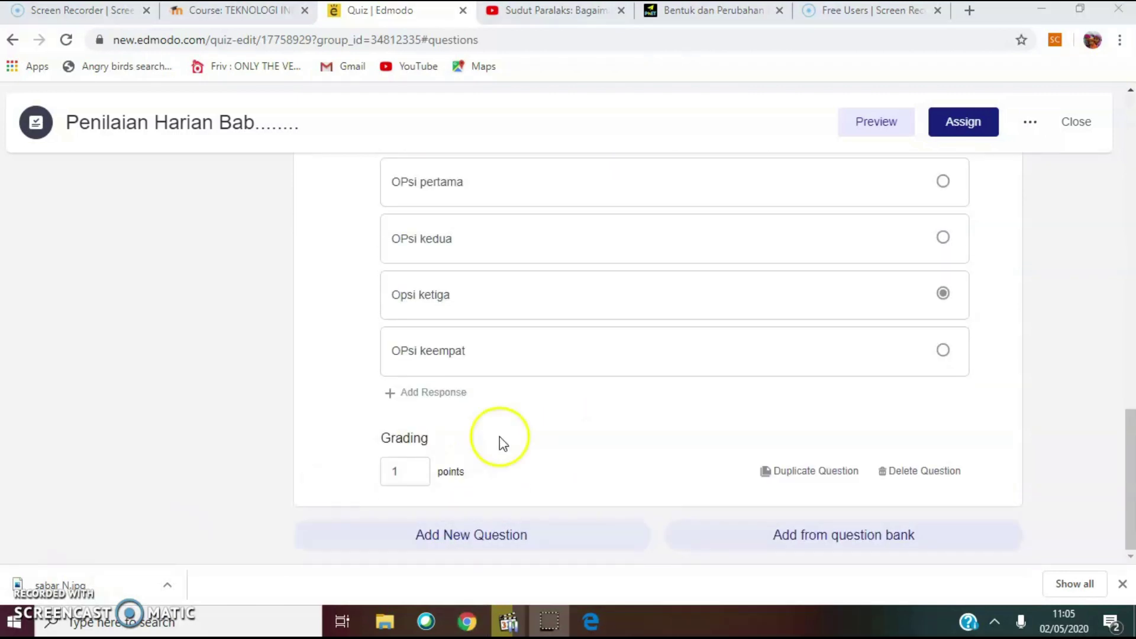
{"action": "scroll", "coordinate": [403, 421], "scroll_direction": "up", "scroll_amount": 5}
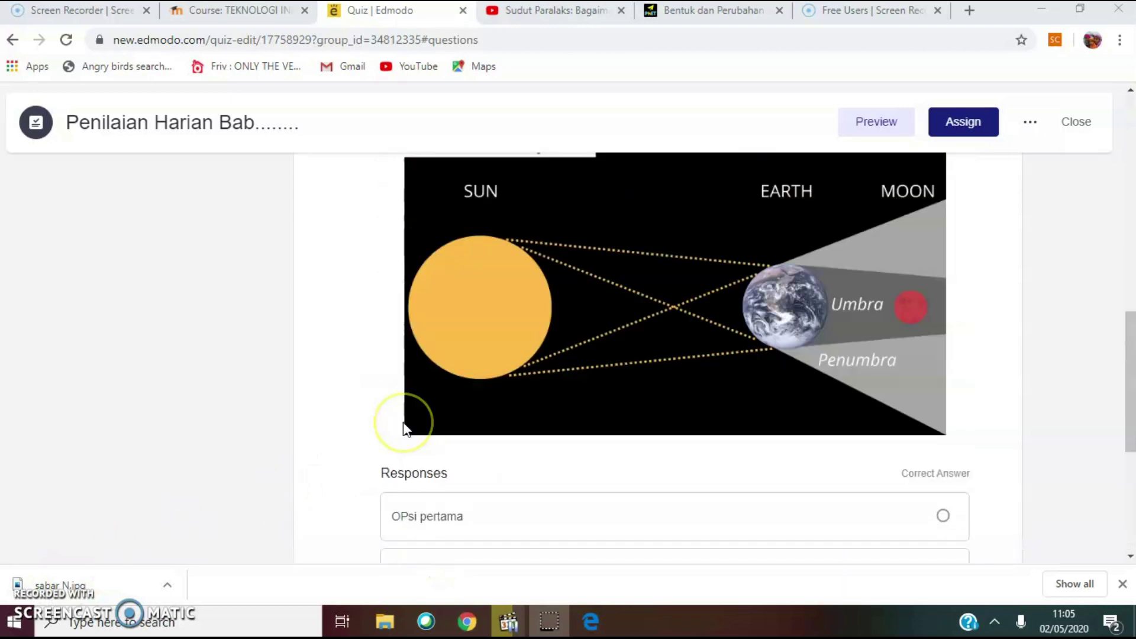
{"action": "scroll", "coordinate": [403, 421], "scroll_direction": "up", "scroll_amount": 4}
{"action": "scroll", "coordinate": [403, 422], "scroll_direction": "down", "scroll_amount": 7}
{"action": "scroll", "coordinate": [403, 422], "scroll_direction": "down", "scroll_amount": 2}
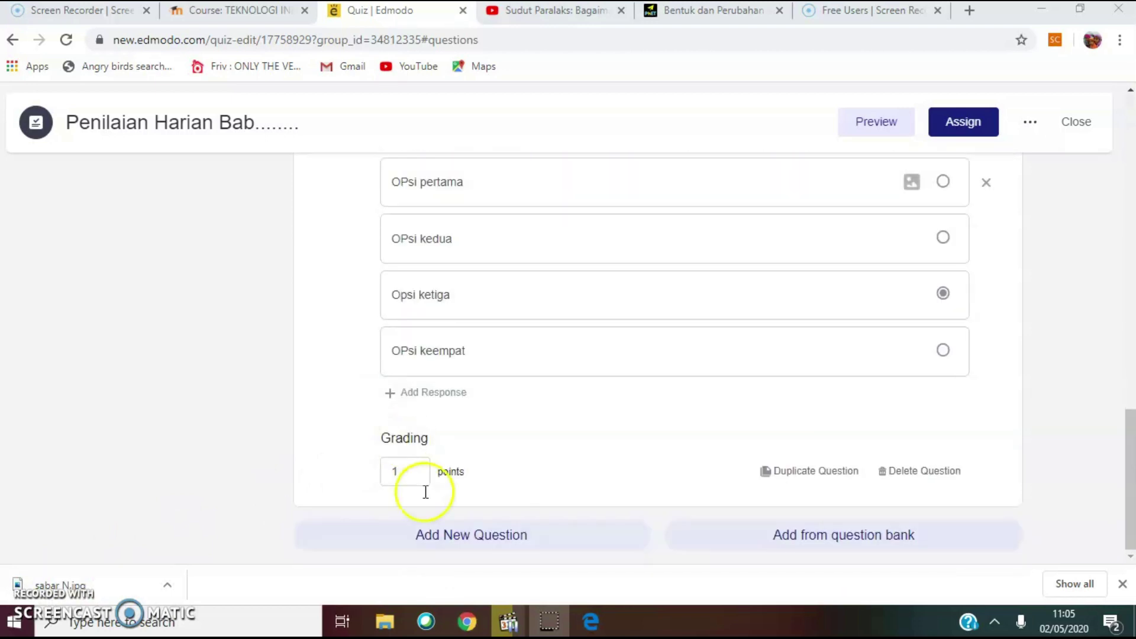
Add a third question to the quiz and set its type to Fill in the blanks
{"action": "left_click", "coordinate": [444, 535]}
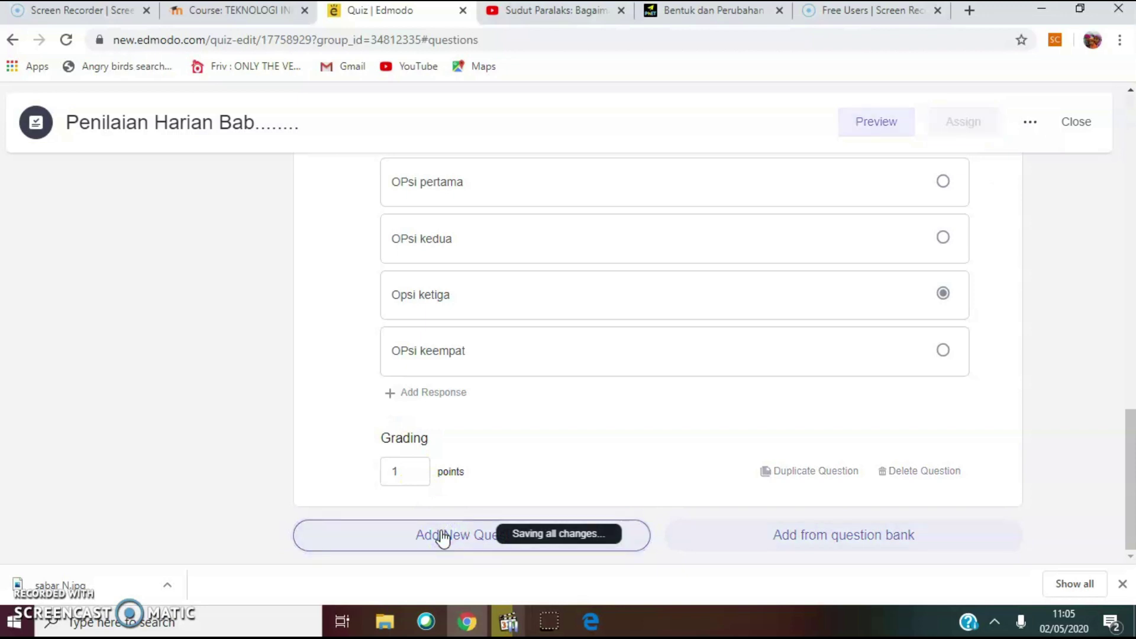
{"action": "scroll", "coordinate": [514, 467], "scroll_direction": "down", "scroll_amount": 3}
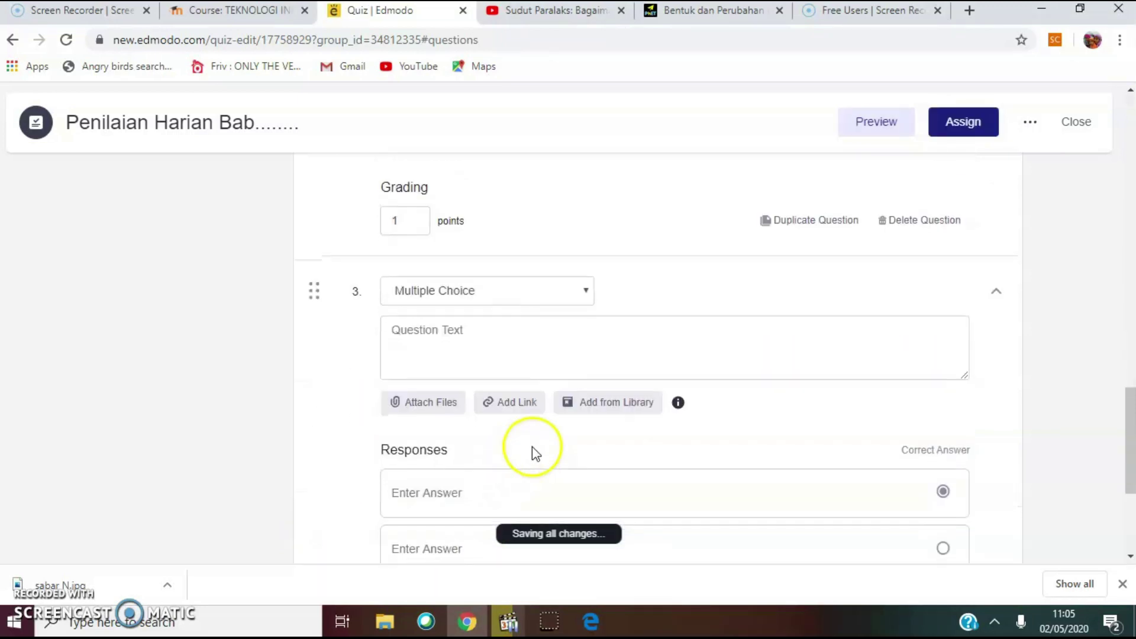
{"action": "left_click", "coordinate": [585, 286]}
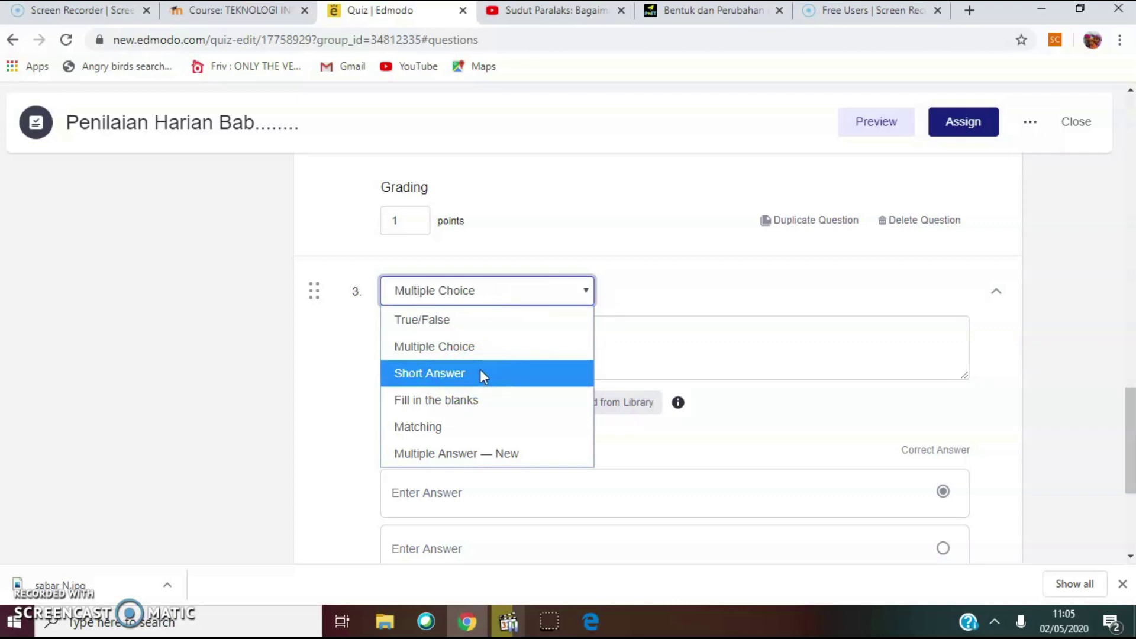
{"action": "left_click", "coordinate": [456, 402]}
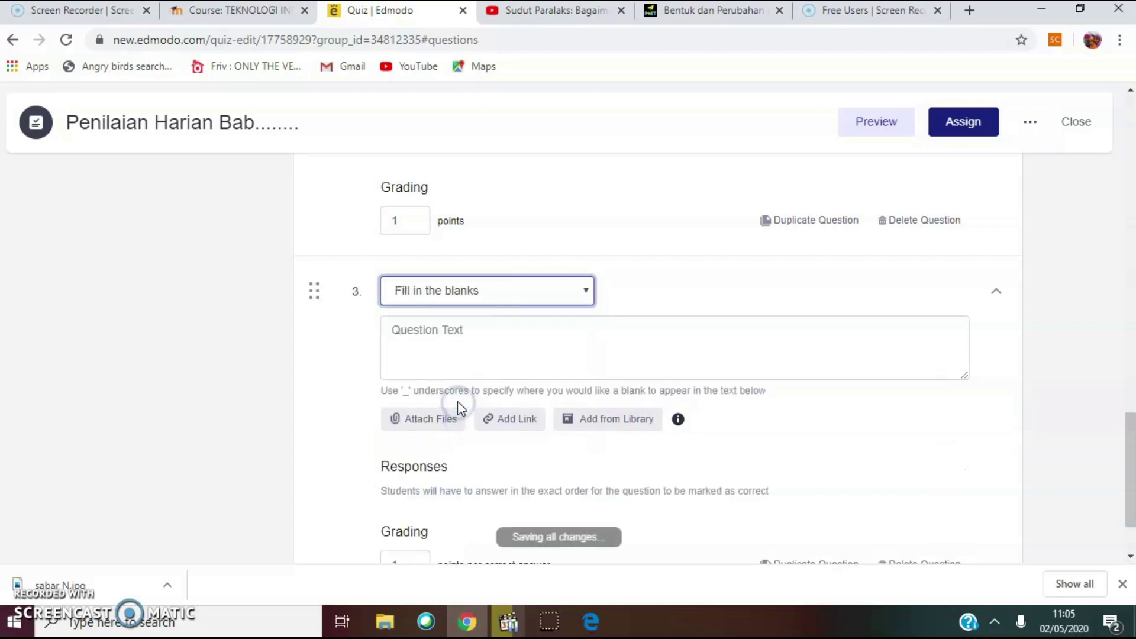
Enter "Proses pada daun yang bertujuan untuk menghasilkan energi adalah '_'" as the text of question 3, with the underscore marking the blank
{"action": "scroll", "coordinate": [457, 401], "scroll_direction": "down", "scroll_amount": 2}
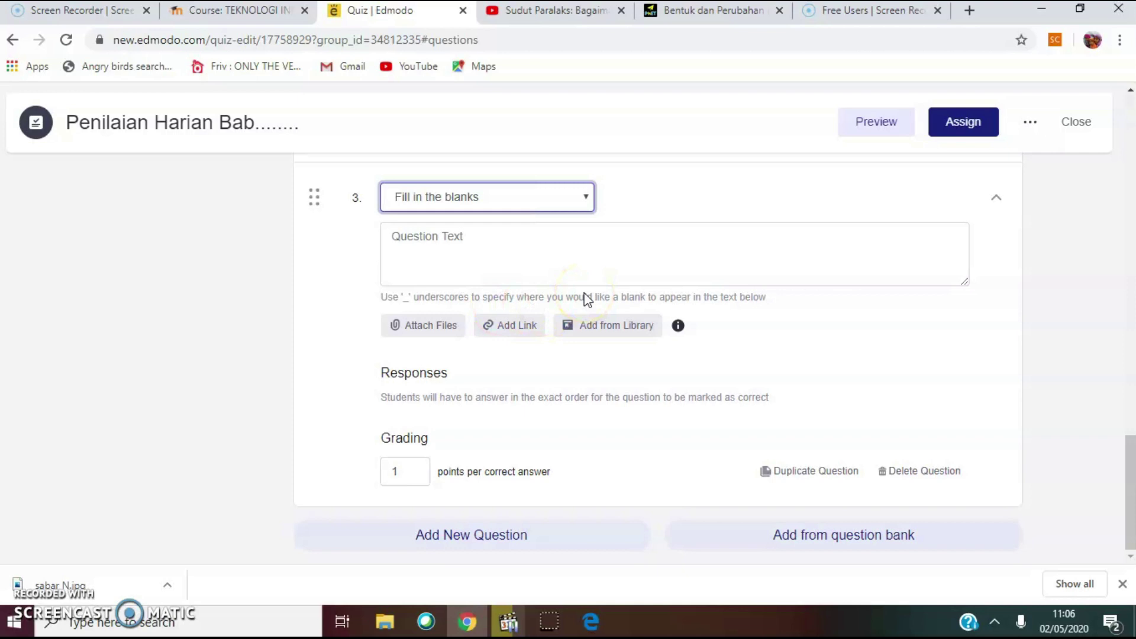
{"action": "left_click", "coordinate": [475, 234]}
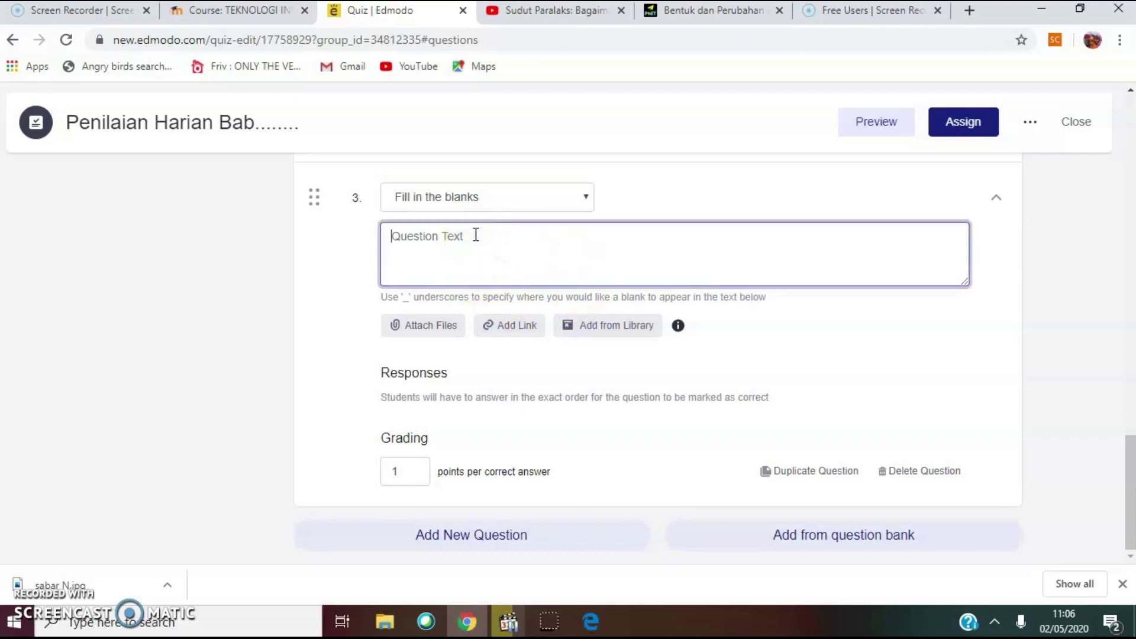
{"action": "type", "text": "Proses pada daun y"}
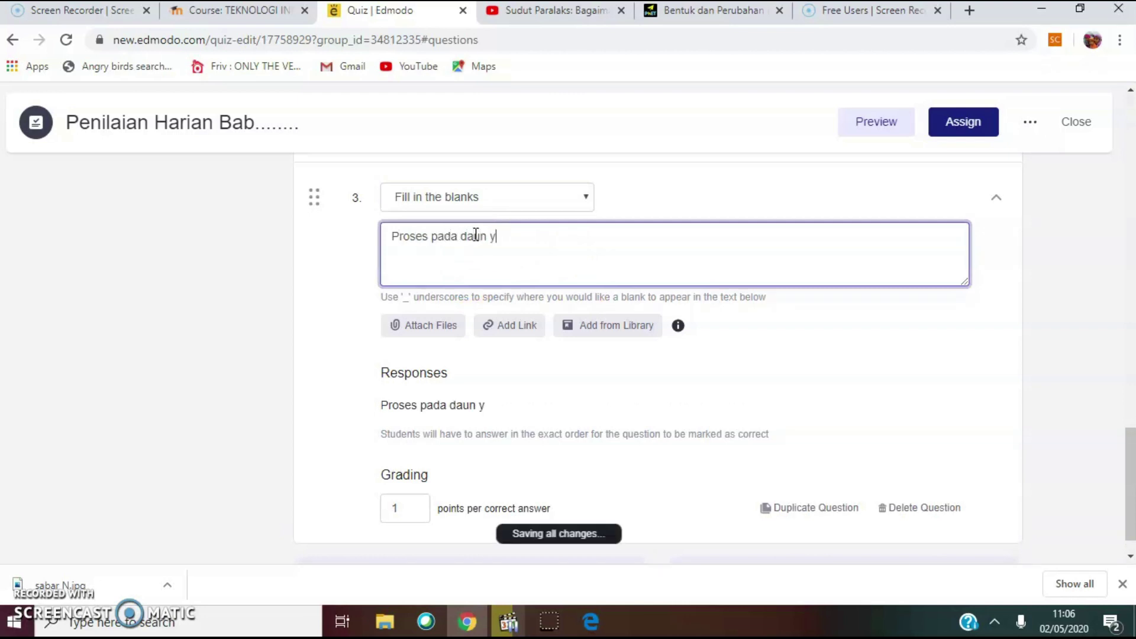
{"action": "type", "text": "ang bertuj"}
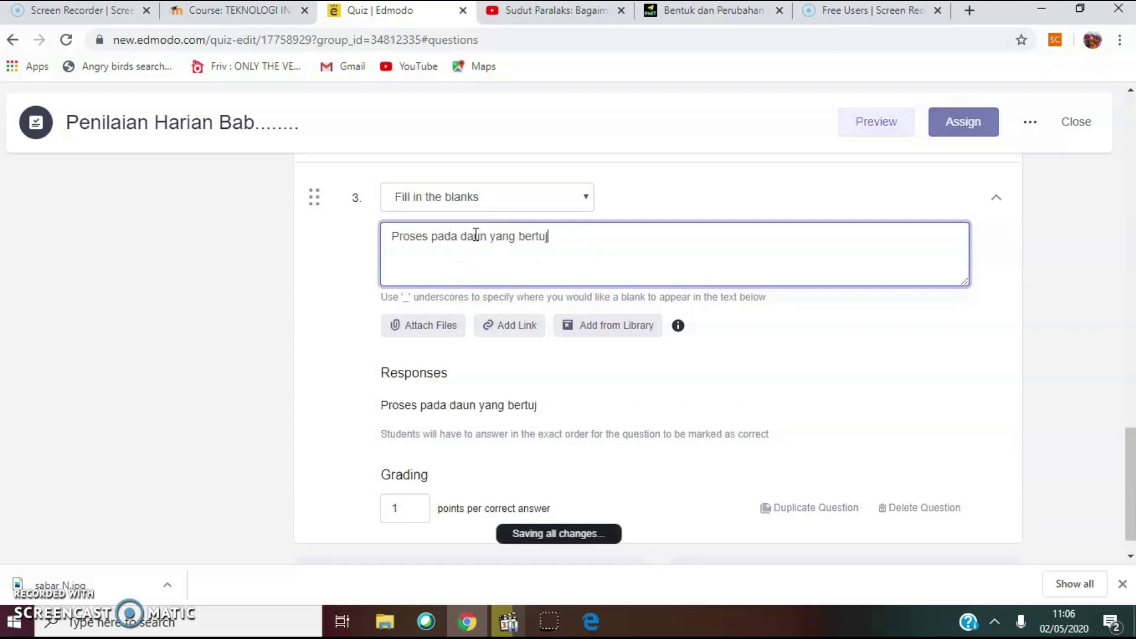
{"action": "type", "text": "uan untuk"}
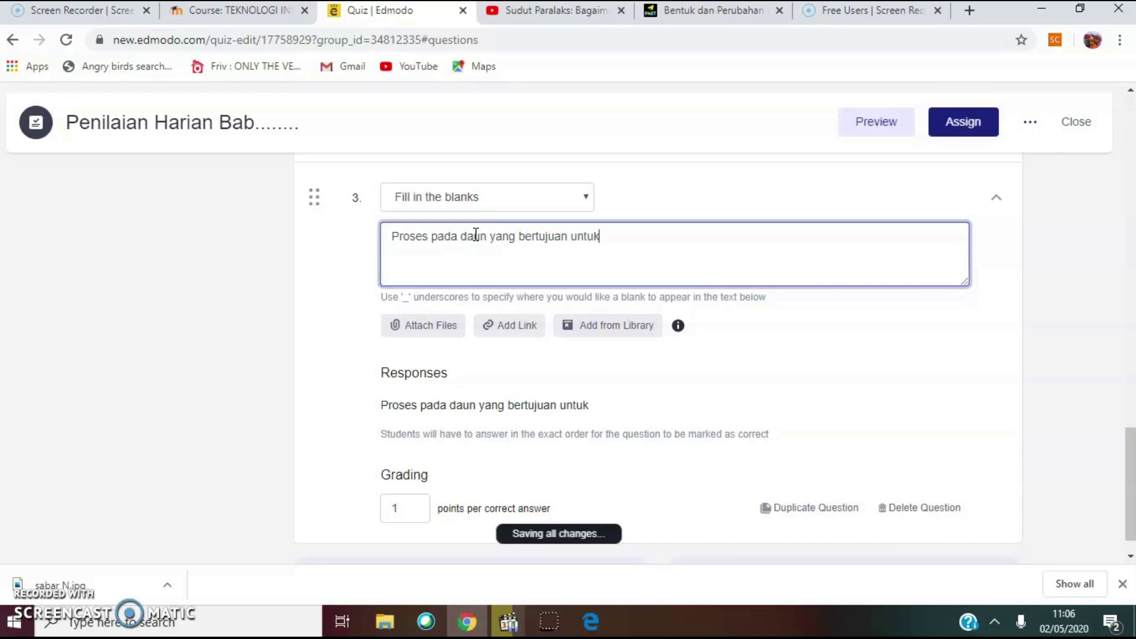
{"action": "type", "text": " mengha"}
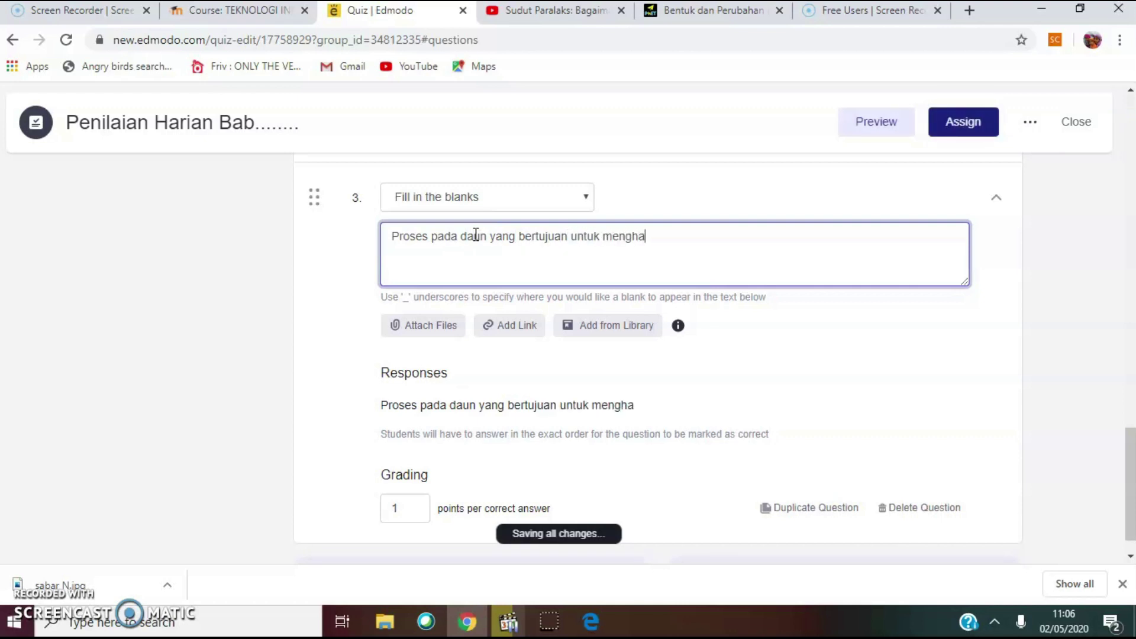
{"action": "type", "text": "silkan ene"}
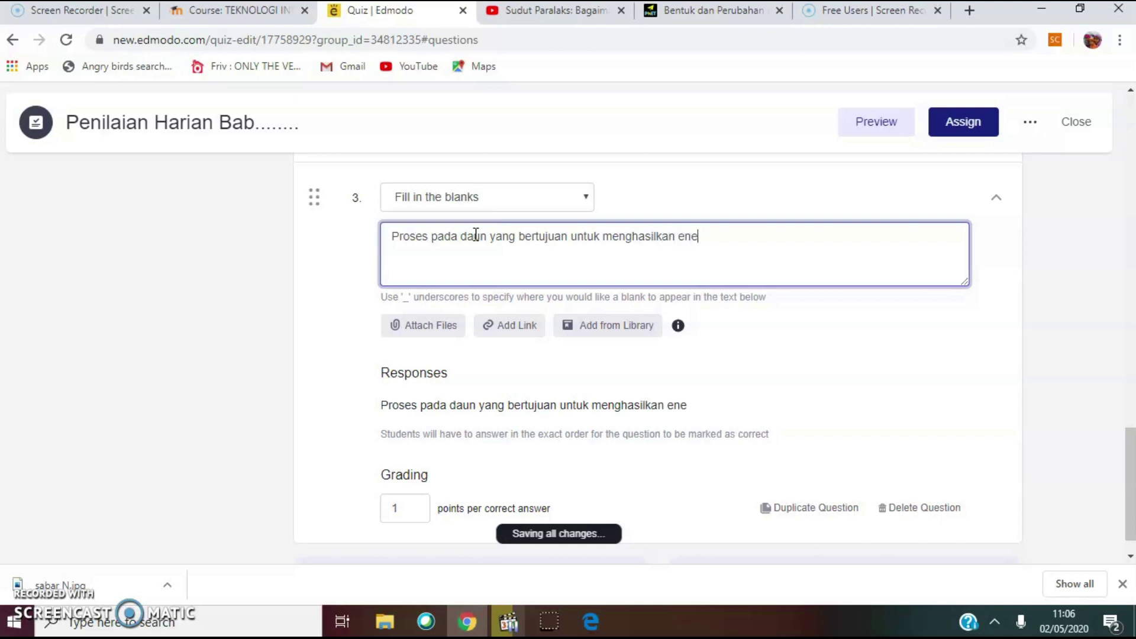
{"action": "type", "text": "rgi adalah"}
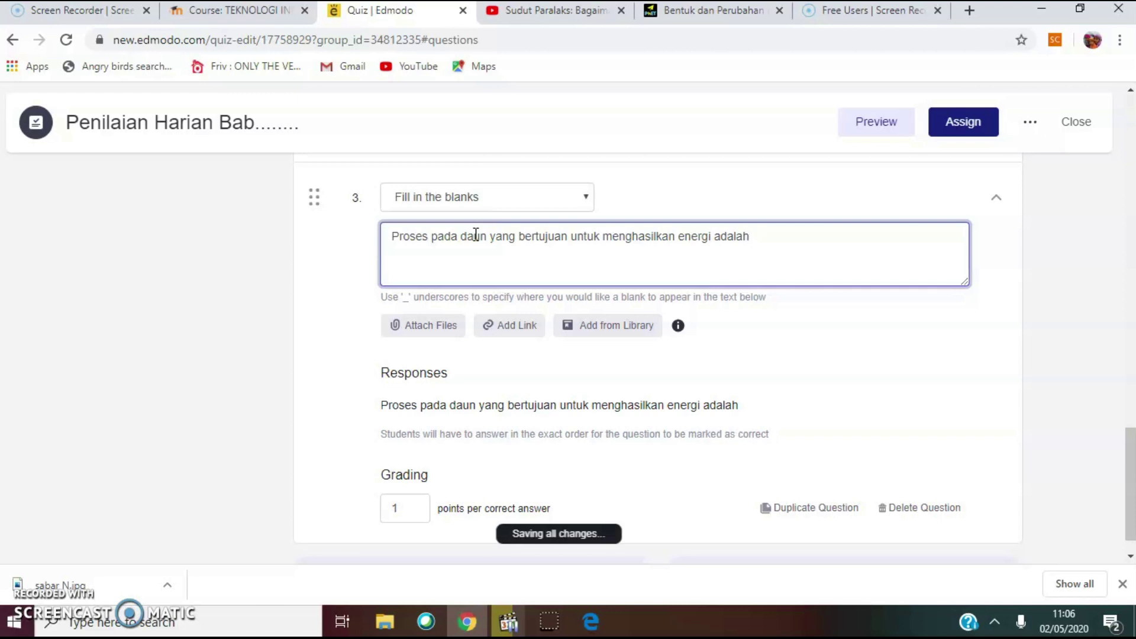
{"action": "key", "text": "BackSpace"}
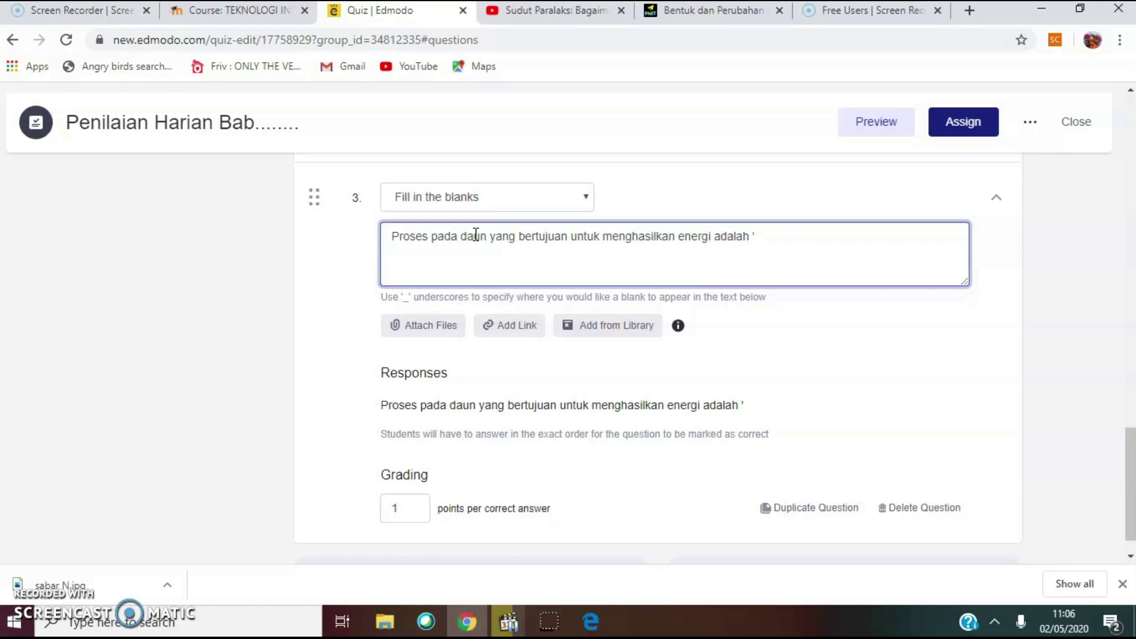
{"action": "type", "text": "_"}
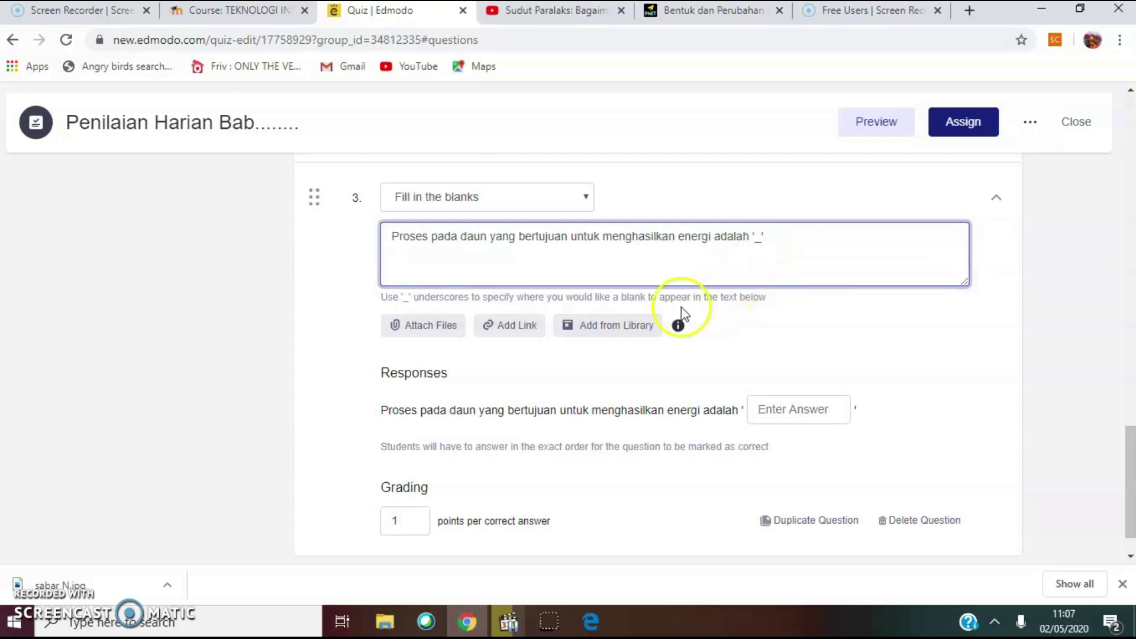
Fill in "Fotosintesis" as the correct answer for the blank in question 3
{"action": "scroll", "coordinate": [686, 326], "scroll_direction": "down", "scroll_amount": 1}
{"action": "left_click", "coordinate": [800, 362]}
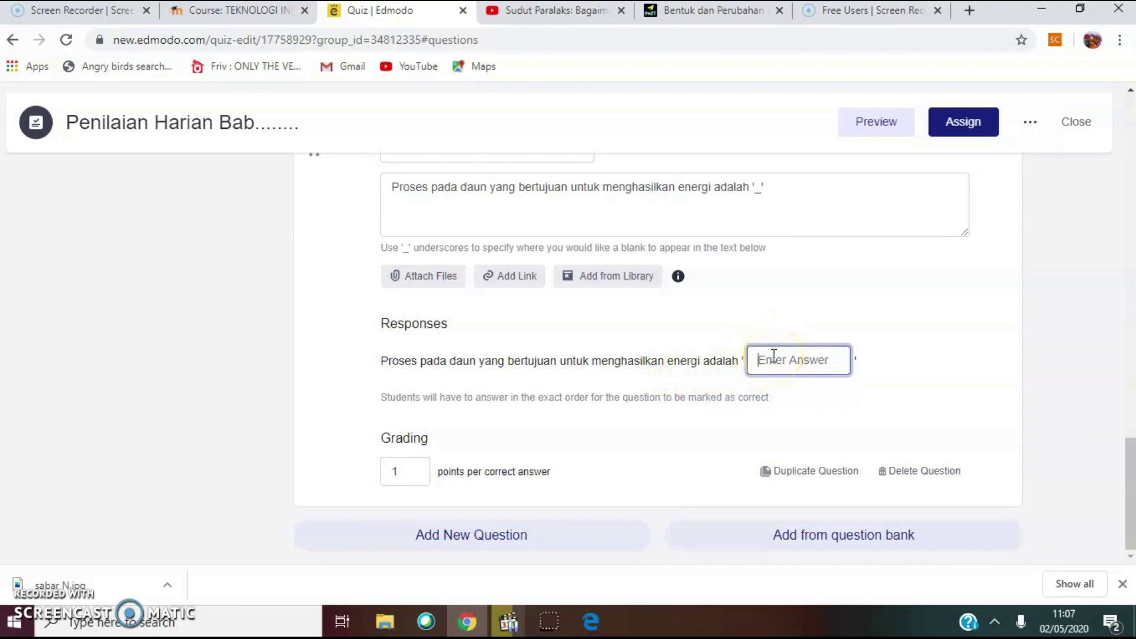
{"action": "type", "text": "Fotos"}
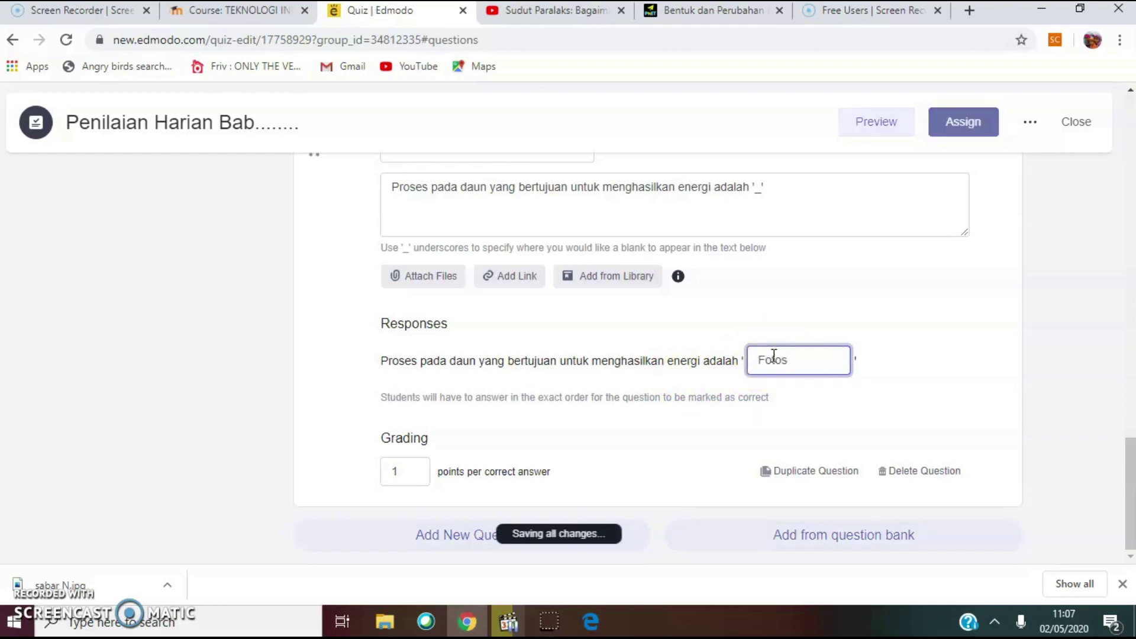
{"action": "type", "text": "intesis"}
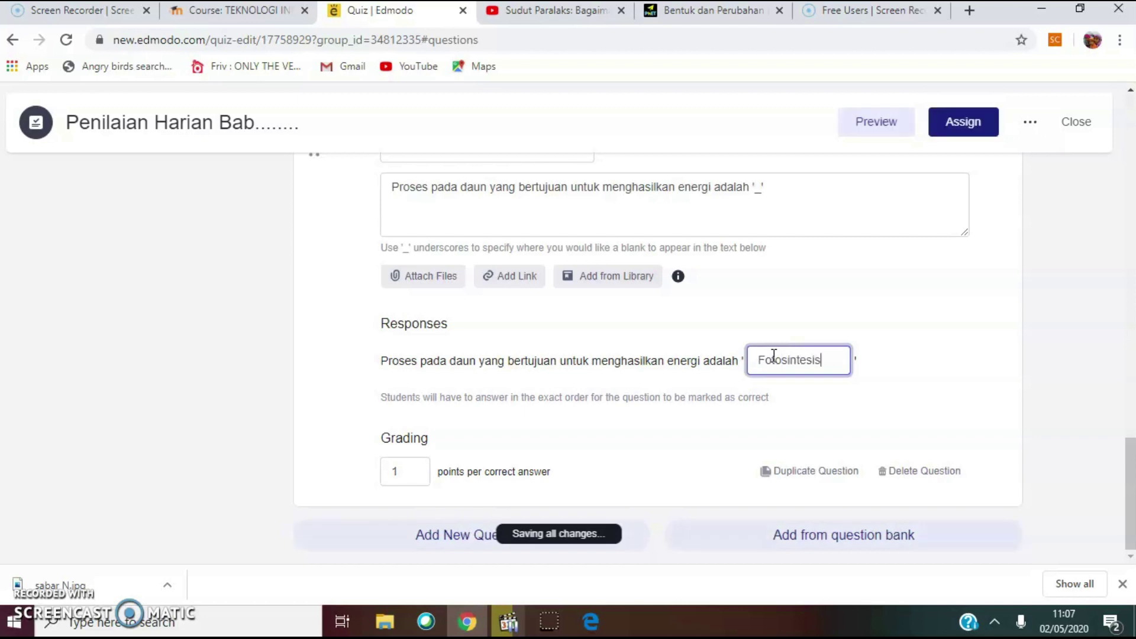
{"action": "left_click", "coordinate": [919, 382]}
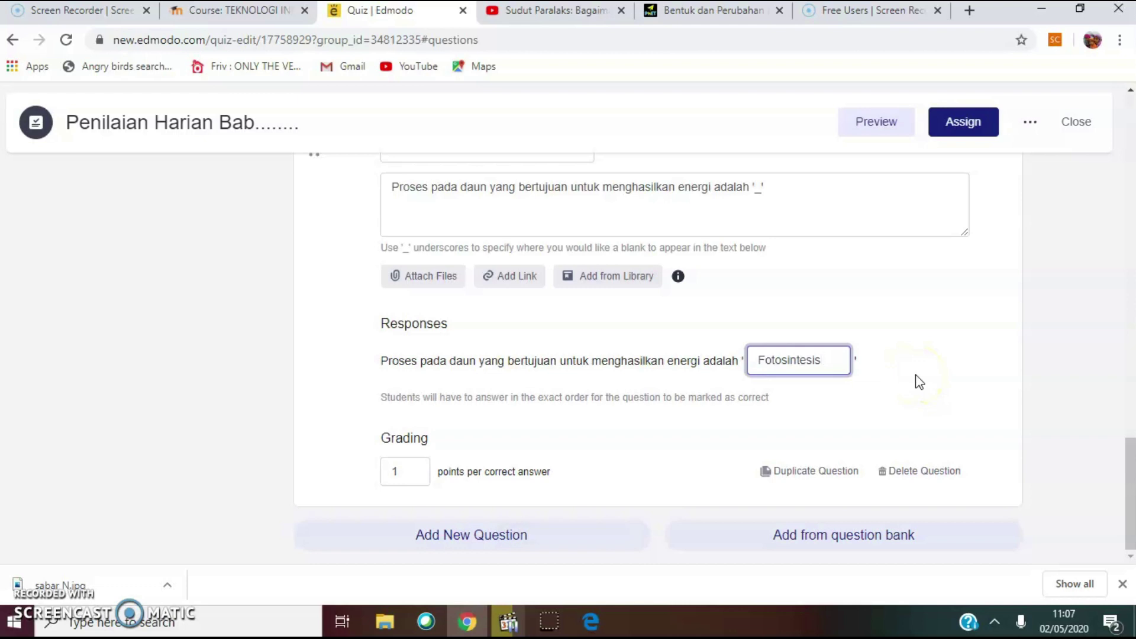
{"action": "left_click", "coordinate": [761, 363]}
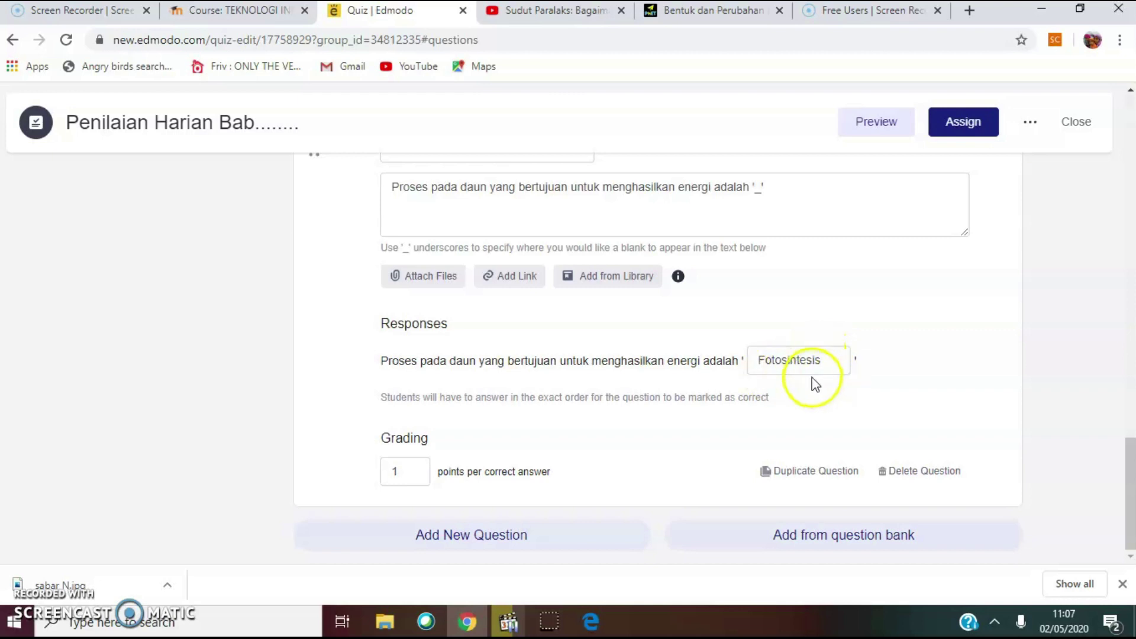
{"action": "scroll", "coordinate": [579, 387], "scroll_direction": "up", "scroll_amount": 4}
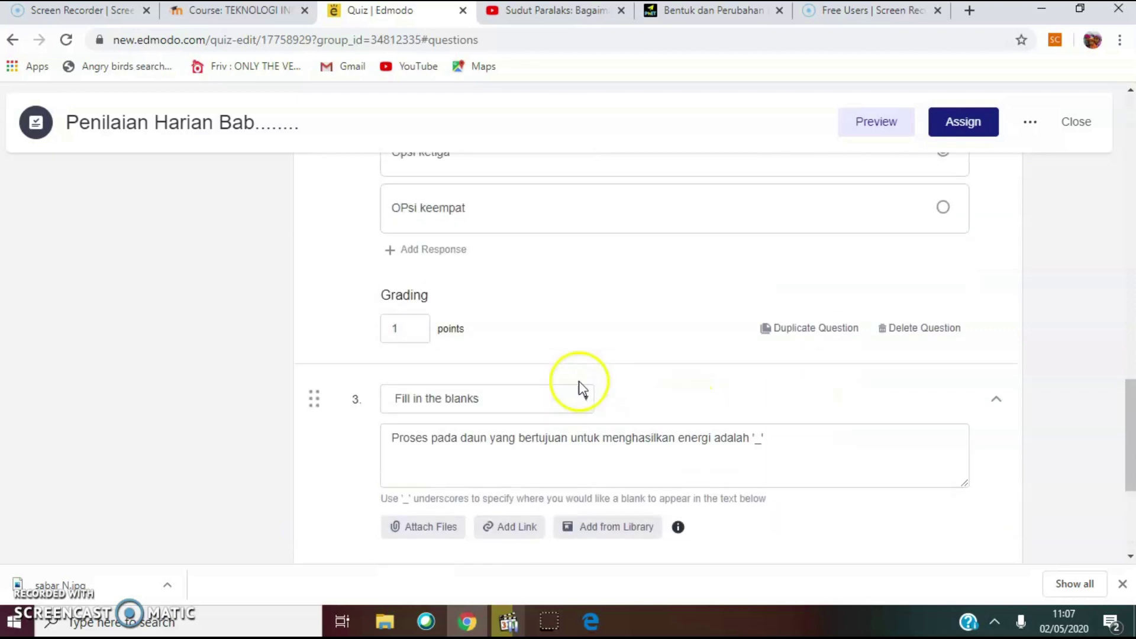
{"action": "scroll", "coordinate": [484, 452], "scroll_direction": "down", "scroll_amount": 4}
{"action": "scroll", "coordinate": [486, 460], "scroll_direction": "up", "scroll_amount": 10}
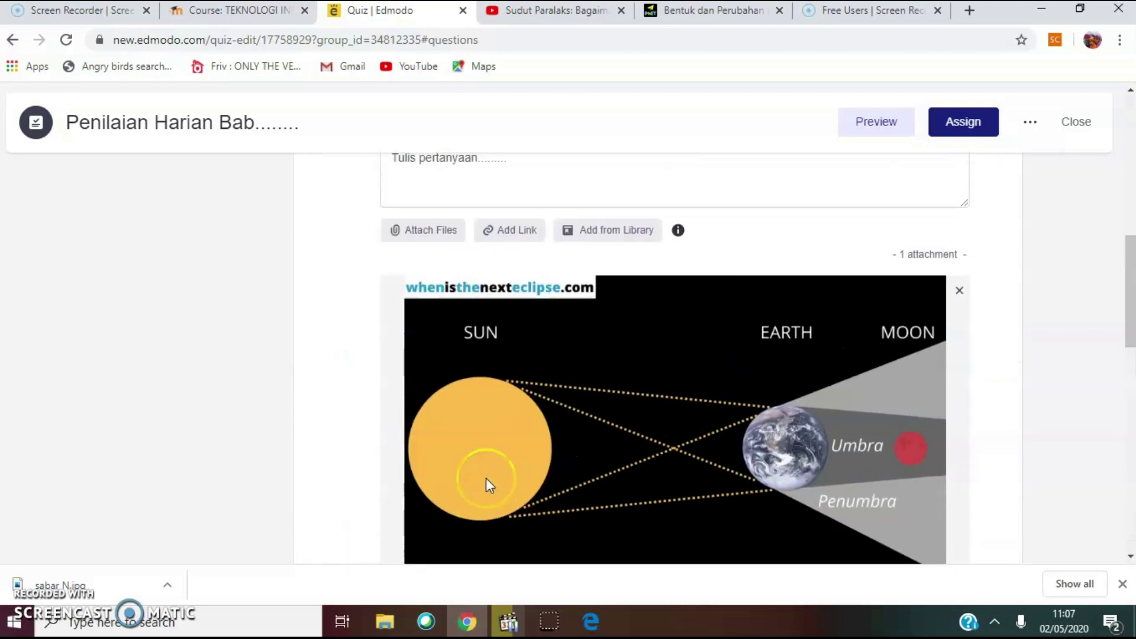
Add a fourth question to the quiz and set its type to Matching
{"action": "scroll", "coordinate": [485, 478], "scroll_direction": "up", "scroll_amount": 6}
{"action": "scroll", "coordinate": [461, 337], "scroll_direction": "down", "scroll_amount": 5}
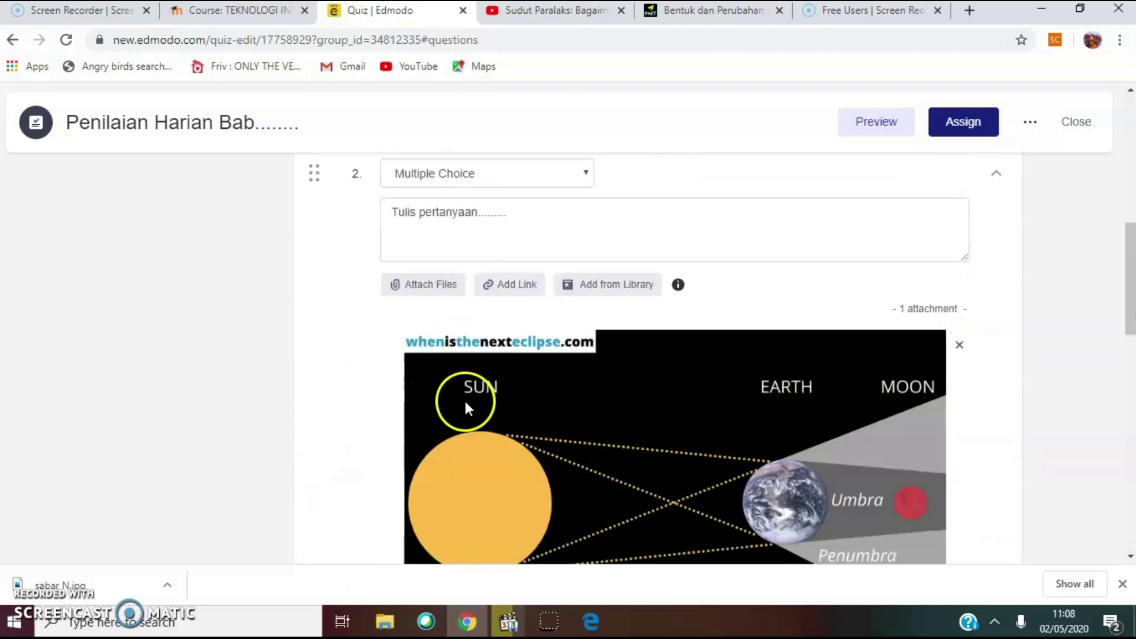
{"action": "scroll", "coordinate": [428, 391], "scroll_direction": "down", "scroll_amount": 10}
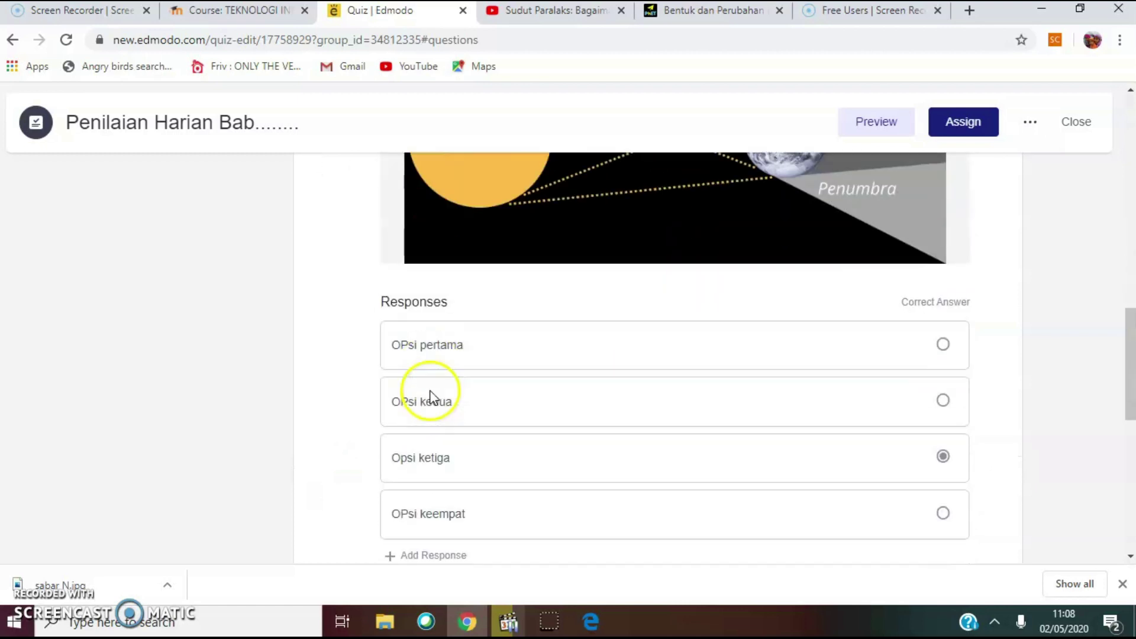
{"action": "scroll", "coordinate": [463, 307], "scroll_direction": "up", "scroll_amount": 1}
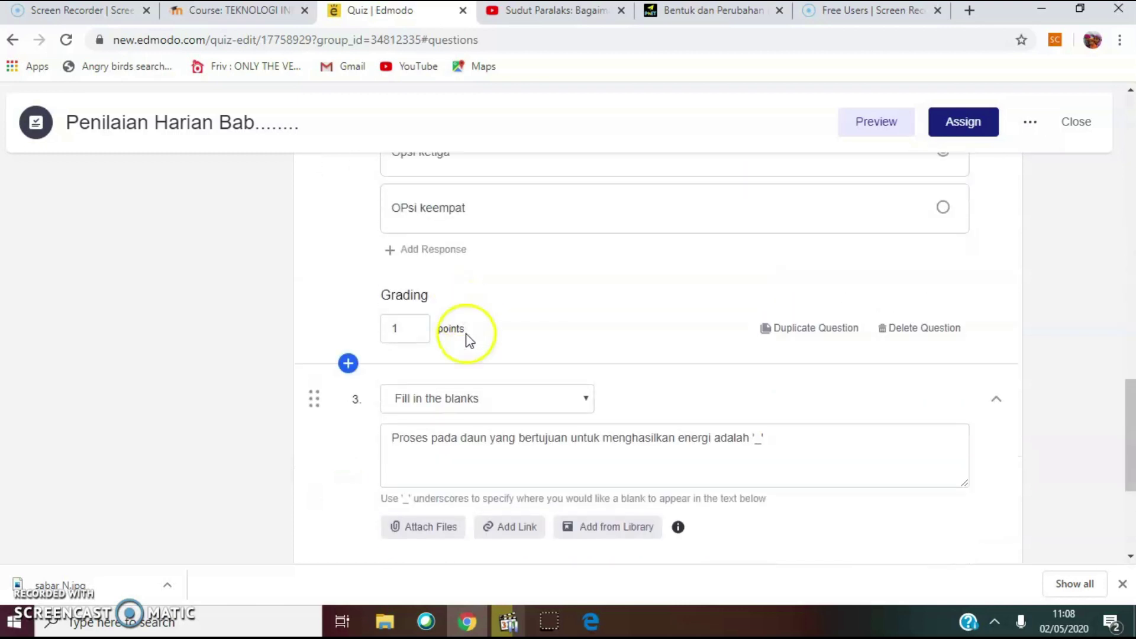
{"action": "scroll", "coordinate": [465, 349], "scroll_direction": "down", "scroll_amount": 3}
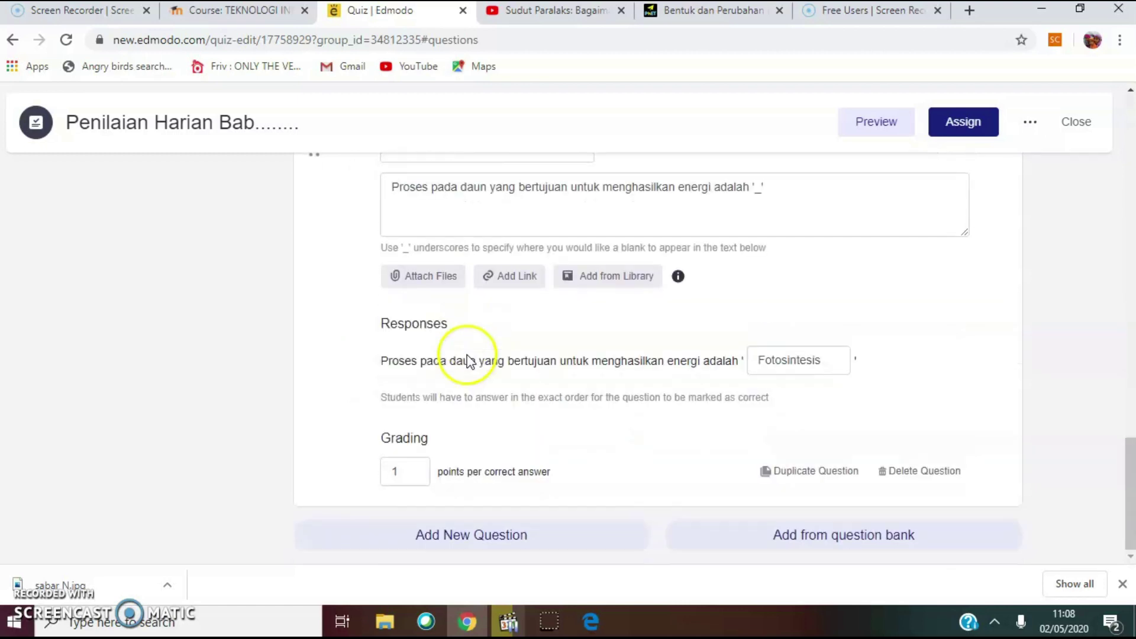
{"action": "left_click", "coordinate": [478, 536]}
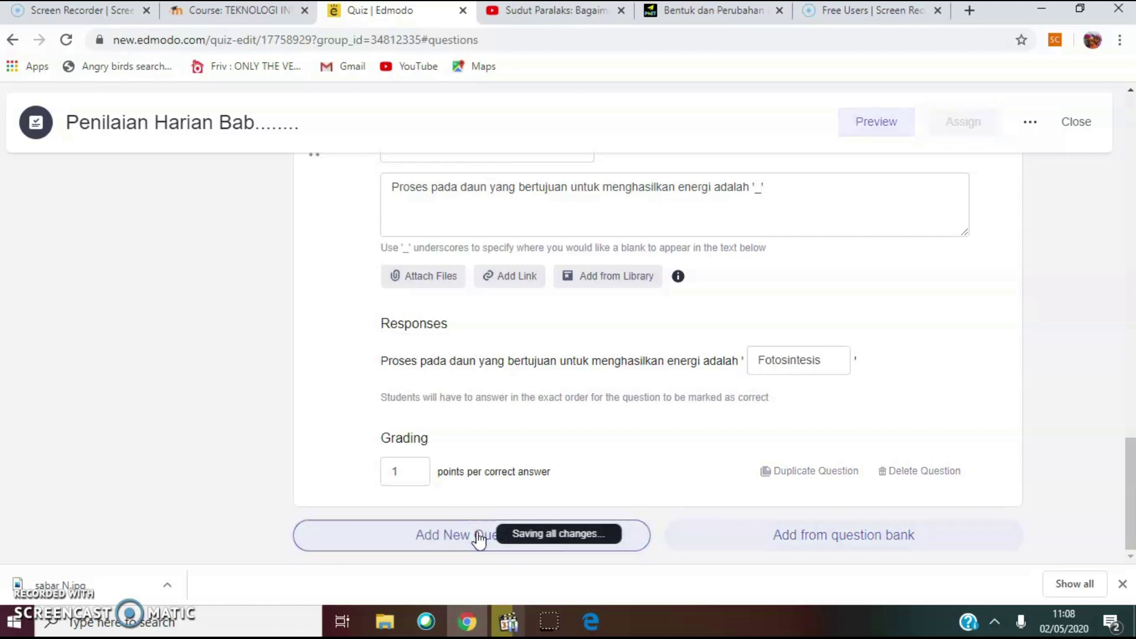
{"action": "scroll", "coordinate": [478, 539], "scroll_direction": "down", "scroll_amount": 3}
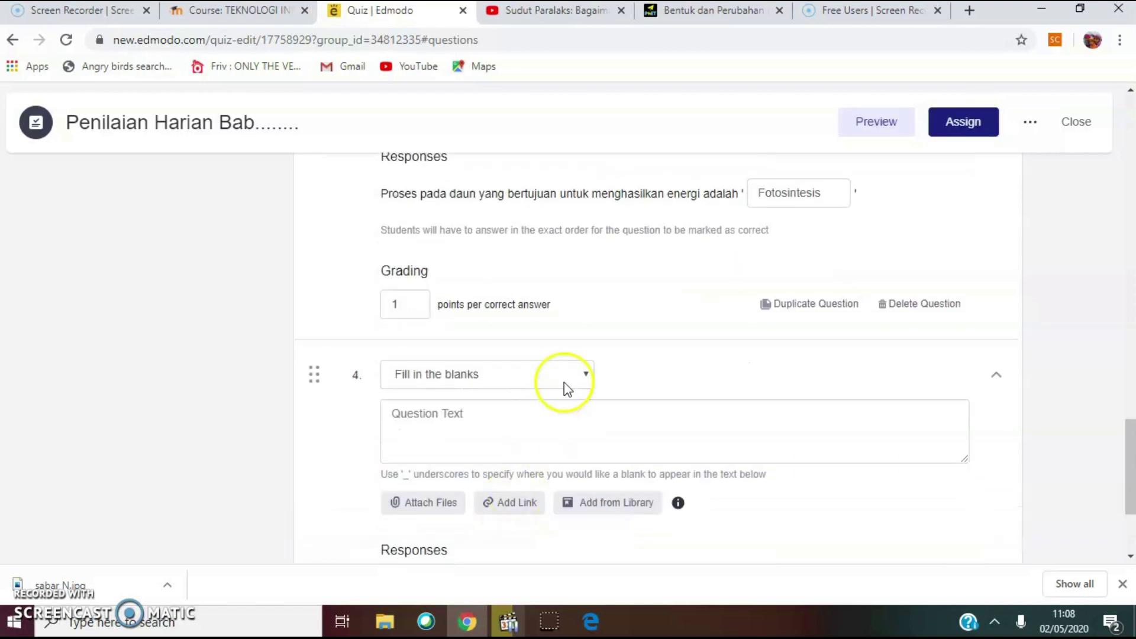
{"action": "left_click", "coordinate": [586, 374]}
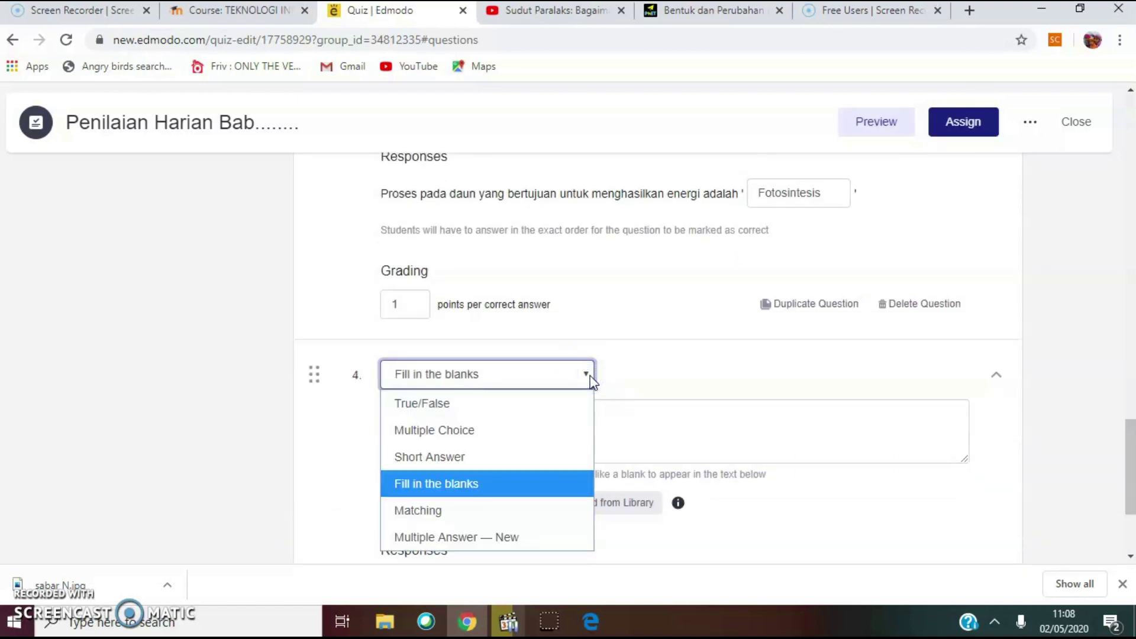
{"action": "left_click", "coordinate": [449, 510]}
Enter "Jodohkan kata-kata pada sisi kiri dengan kata-kata pada sisi kanan yang sesuai!" as the text of question 4
{"action": "left_click", "coordinate": [549, 423]}
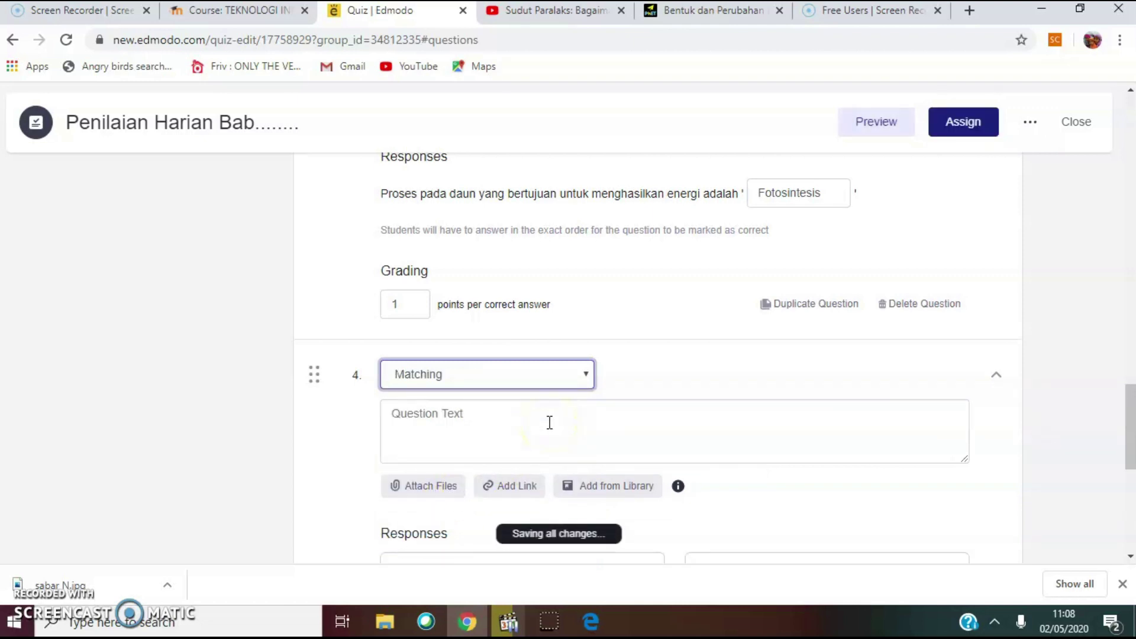
{"action": "scroll", "coordinate": [549, 422], "scroll_direction": "down", "scroll_amount": 4}
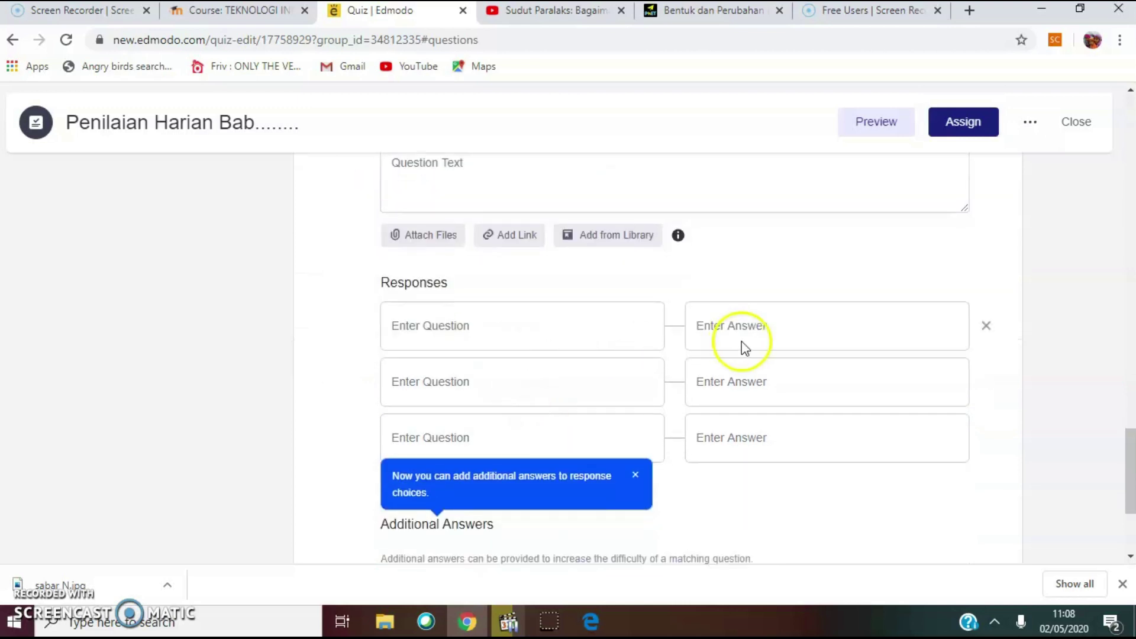
{"action": "scroll", "coordinate": [553, 411], "scroll_direction": "up", "scroll_amount": 1}
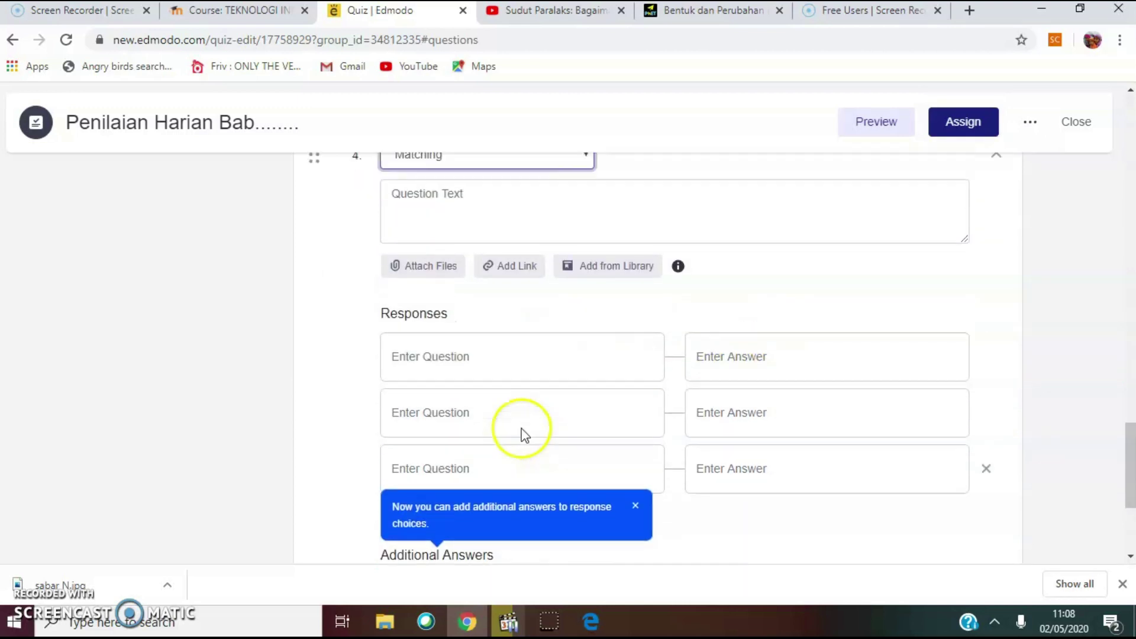
{"action": "scroll", "coordinate": [522, 435], "scroll_direction": "up", "scroll_amount": 2}
{"action": "left_click", "coordinate": [483, 343]}
{"action": "type", "text": "Jodohkan kata-kata pada sisi kiri dengan kata-kata pada sisi kanan yang sesuai"}
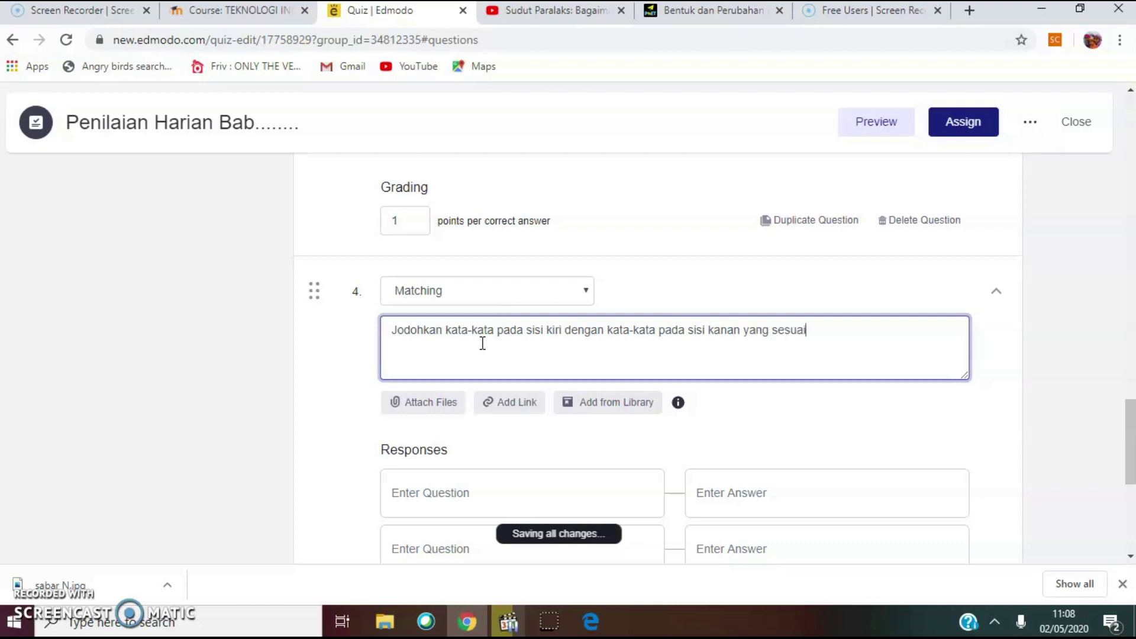
{"action": "left_click", "coordinate": [460, 322]}
Fill in the matching pairs of question 4: Massa with kg, Panjang with meter, and Suhu with Kelvin
{"action": "scroll", "coordinate": [460, 322], "scroll_direction": "down", "scroll_amount": 3}
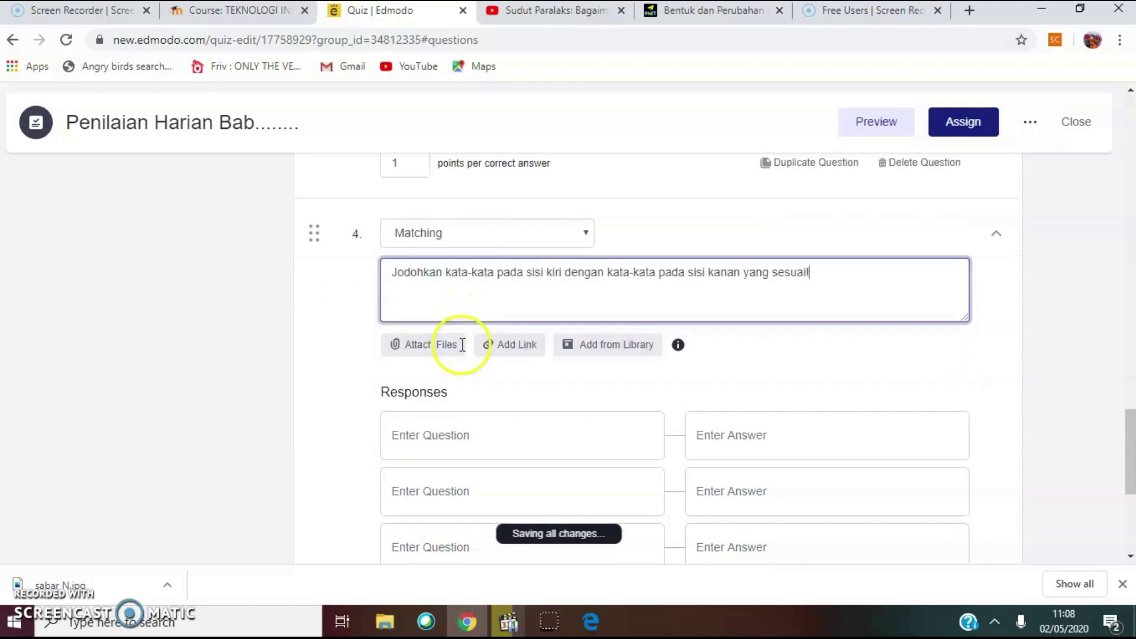
{"action": "left_click", "coordinate": [456, 327]}
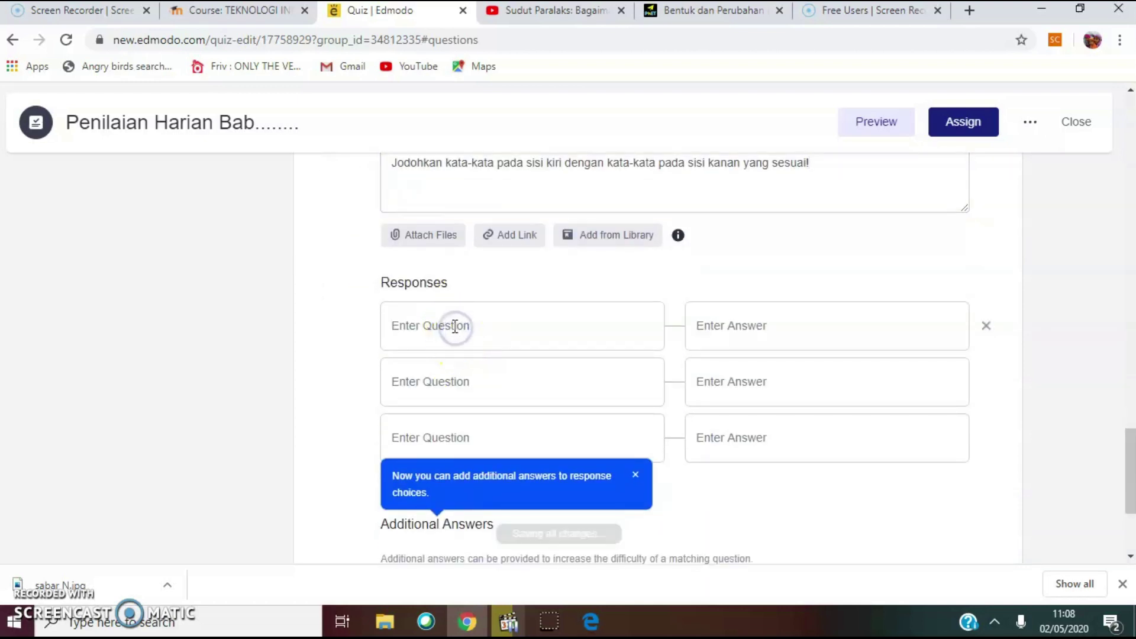
{"action": "type", "text": "Massa"}
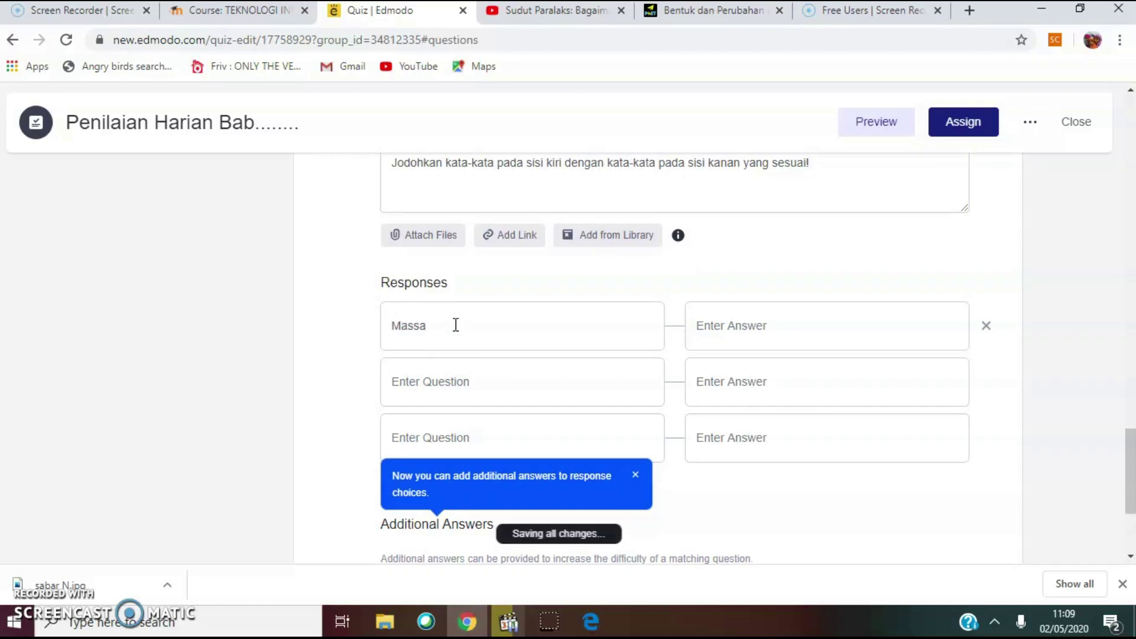
{"action": "left_click", "coordinate": [726, 323]}
{"action": "type", "text": "kg"}
{"action": "left_click", "coordinate": [481, 382]}
{"action": "type", "text": "Panjang"}
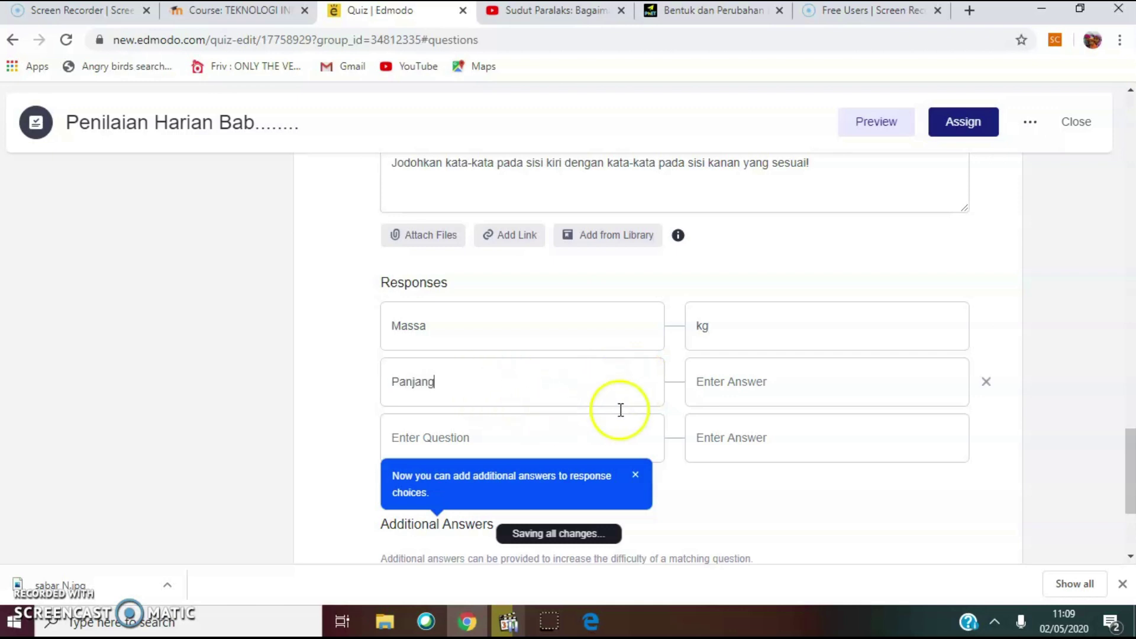
{"action": "left_click", "coordinate": [704, 386]}
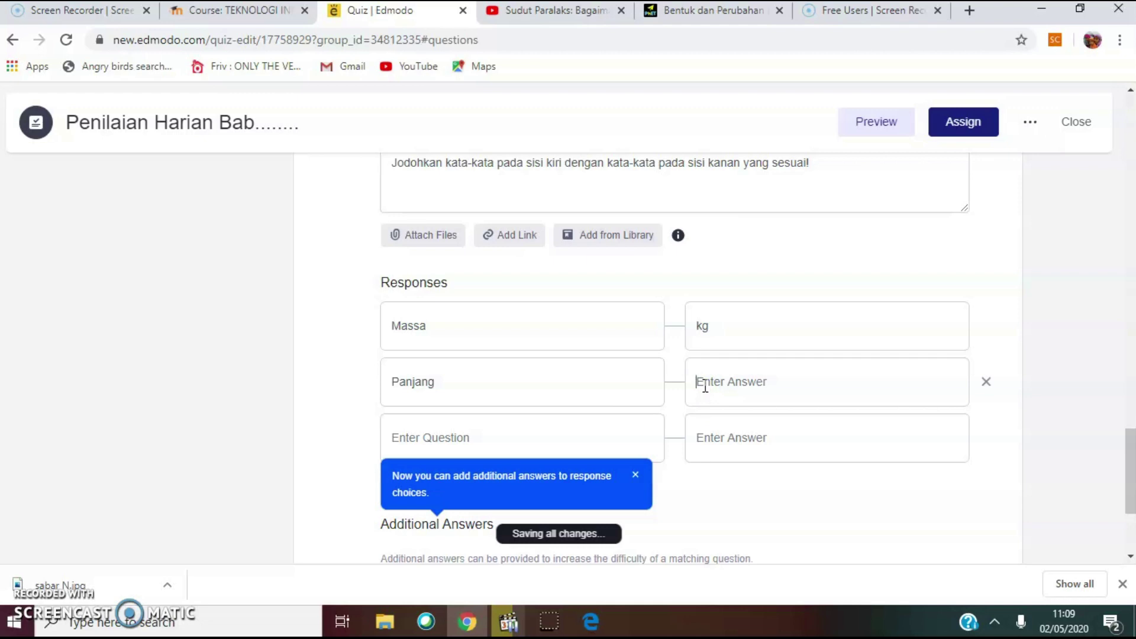
{"action": "type", "text": "meter"}
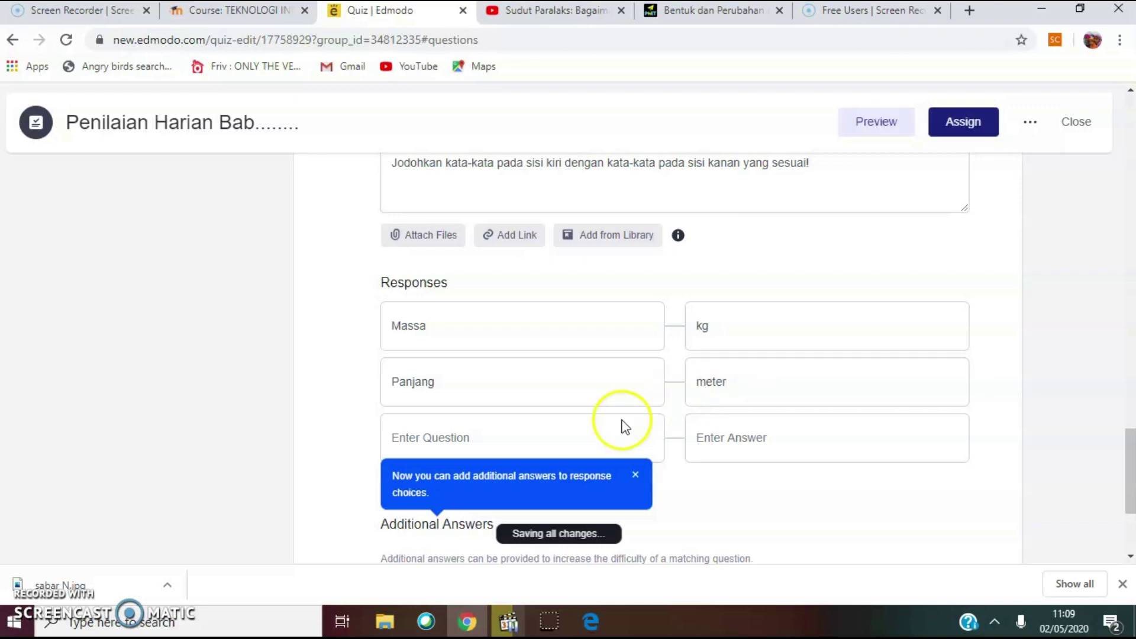
{"action": "left_click", "coordinate": [470, 436]}
{"action": "type", "text": "suhu"}
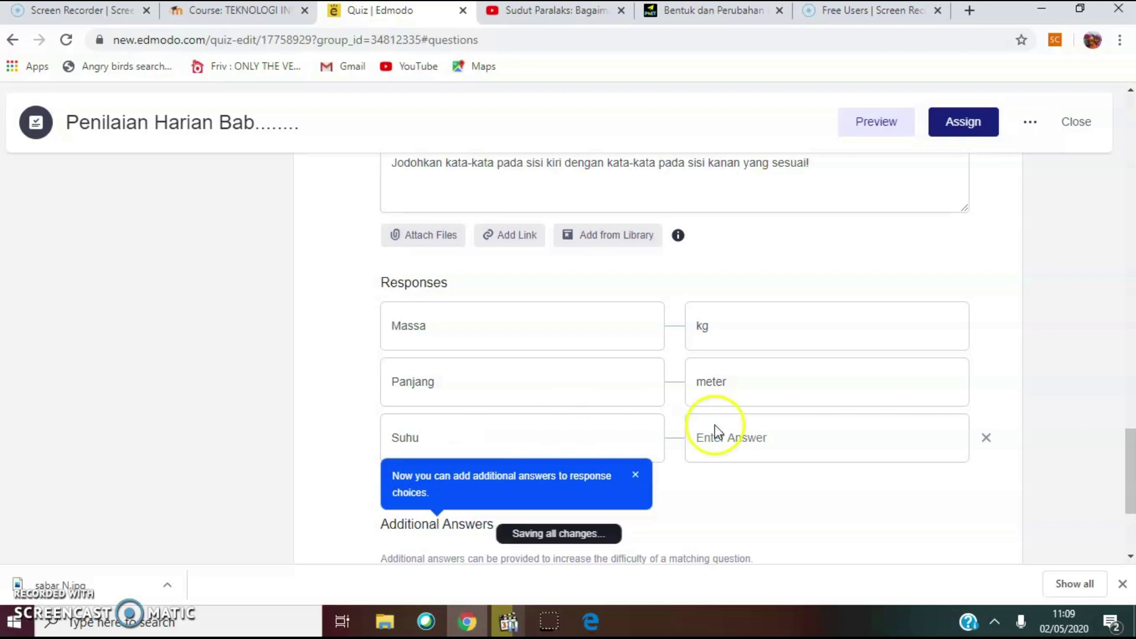
{"action": "left_click", "coordinate": [737, 445]}
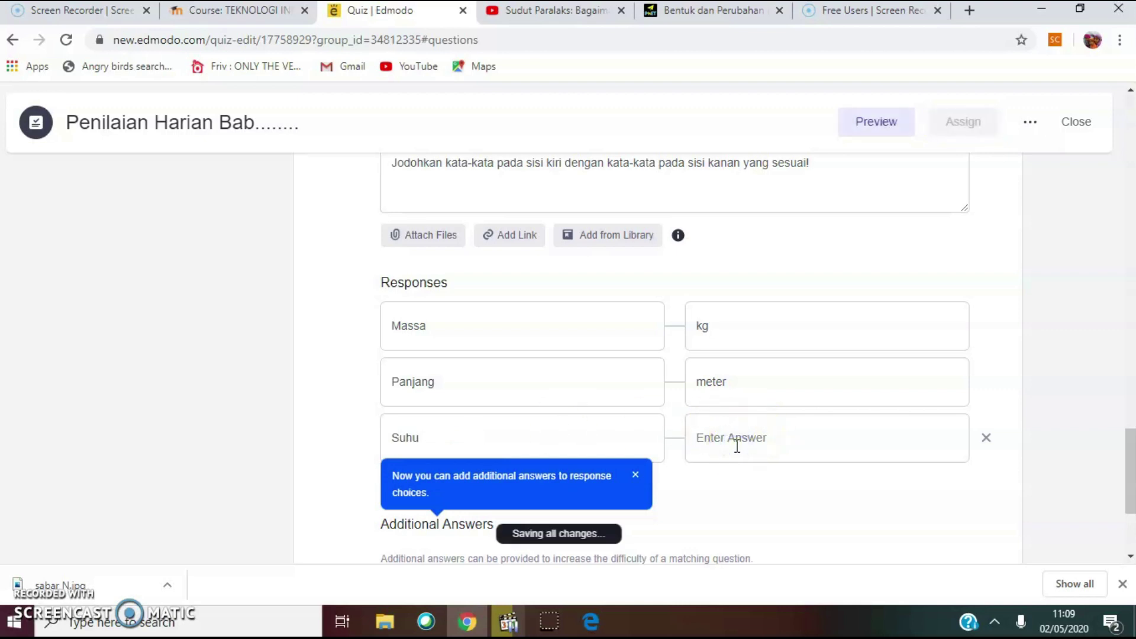
{"action": "type", "text": "Kelvin"}
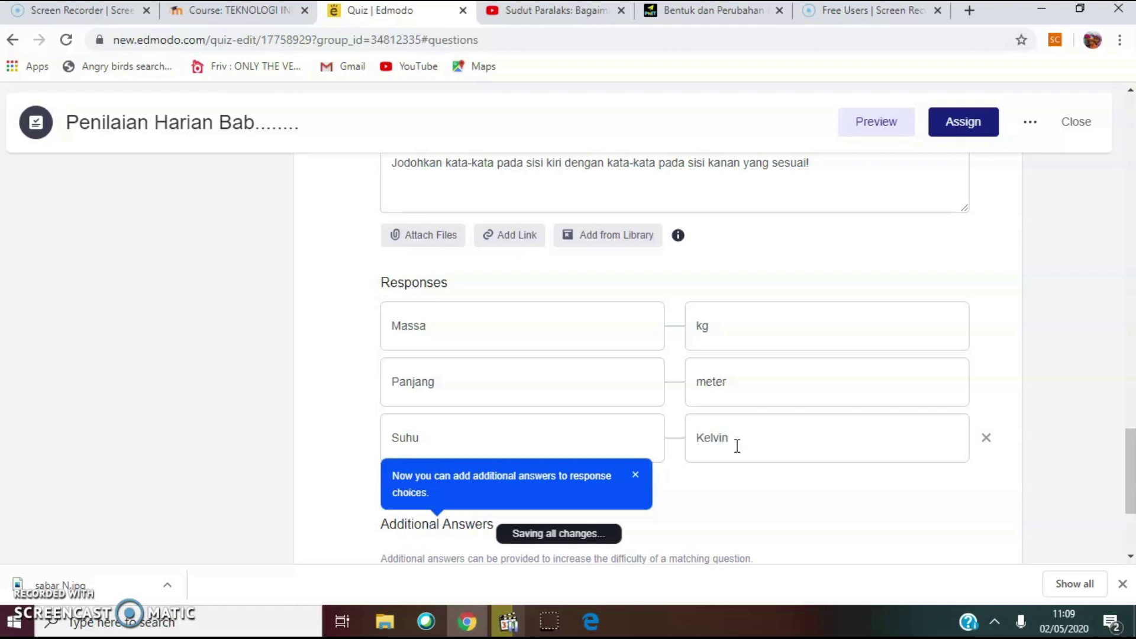
Review all the quiz questions with their types, responses and grading, from the first to the Matching question
{"action": "scroll", "coordinate": [737, 445], "scroll_direction": "down", "scroll_amount": 3}
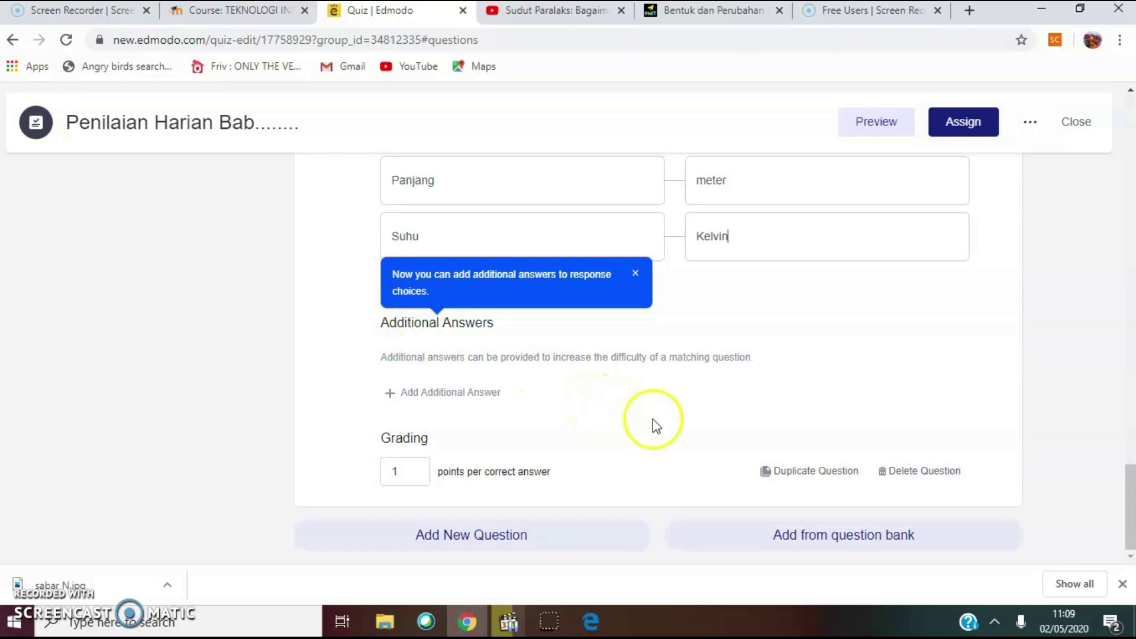
{"action": "scroll", "coordinate": [651, 420], "scroll_direction": "up", "scroll_amount": 15}
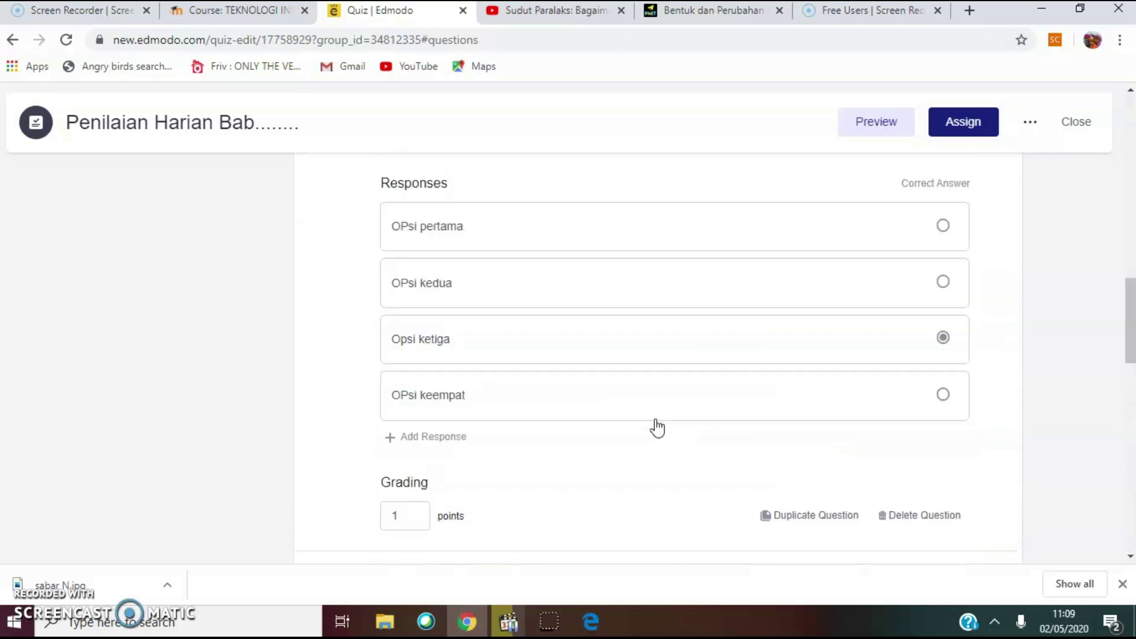
{"action": "scroll", "coordinate": [655, 419], "scroll_direction": "up", "scroll_amount": 9}
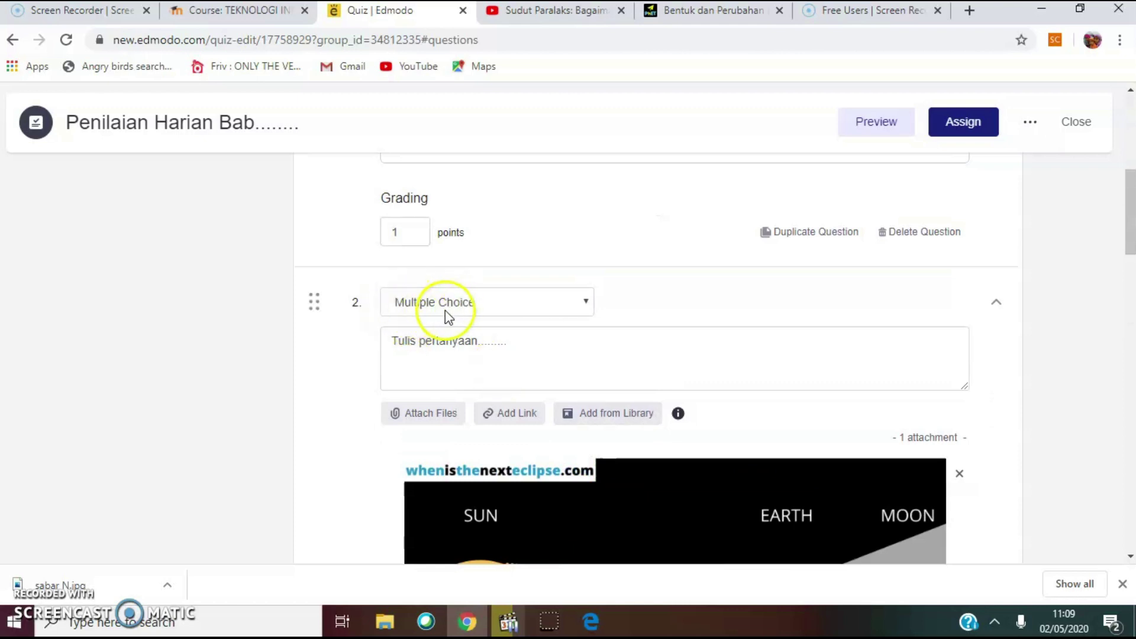
{"action": "scroll", "coordinate": [445, 310], "scroll_direction": "up", "scroll_amount": 6}
{"action": "scroll", "coordinate": [445, 310], "scroll_direction": "down", "scroll_amount": 15}
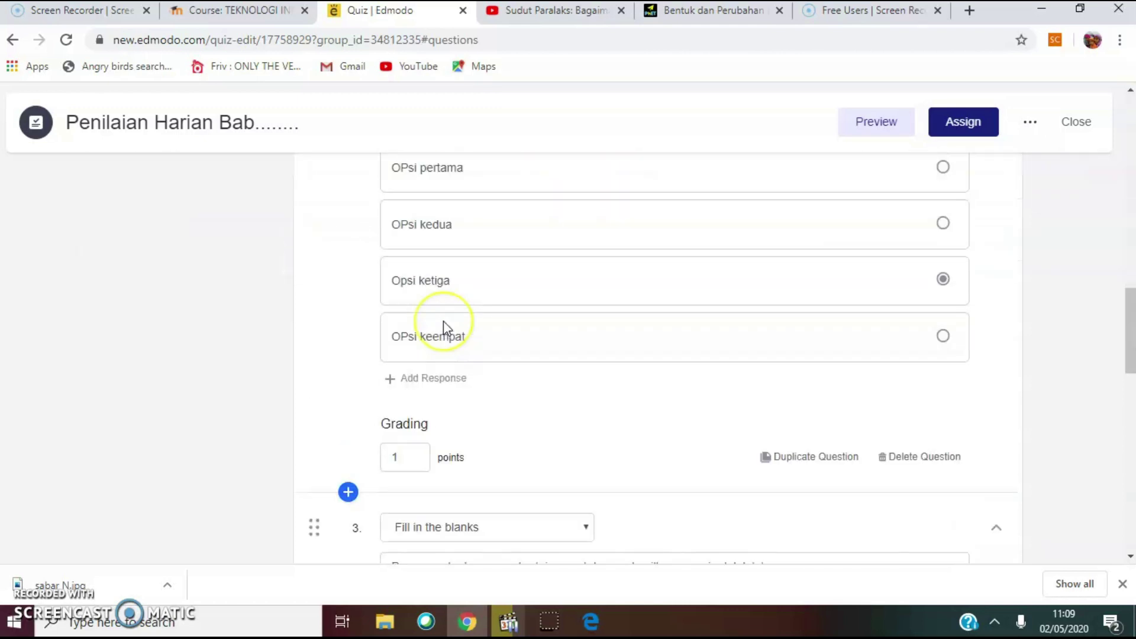
{"action": "scroll", "coordinate": [443, 321], "scroll_direction": "down", "scroll_amount": 4}
{"action": "scroll", "coordinate": [469, 355], "scroll_direction": "down", "scroll_amount": 7}
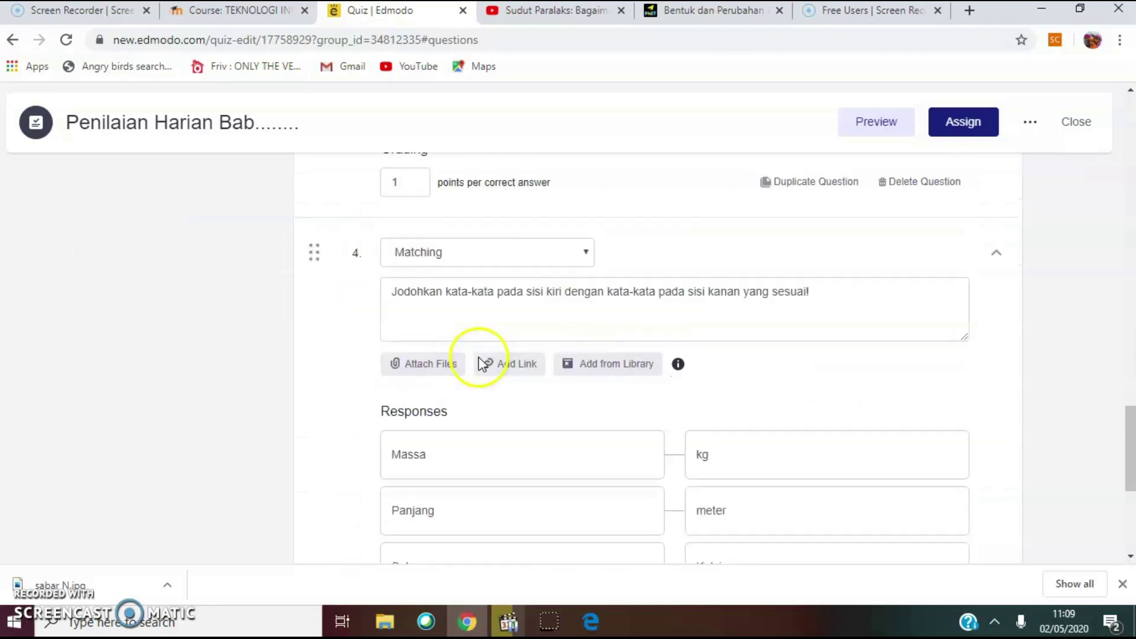
{"action": "scroll", "coordinate": [601, 441], "scroll_direction": "down", "scroll_amount": 2}
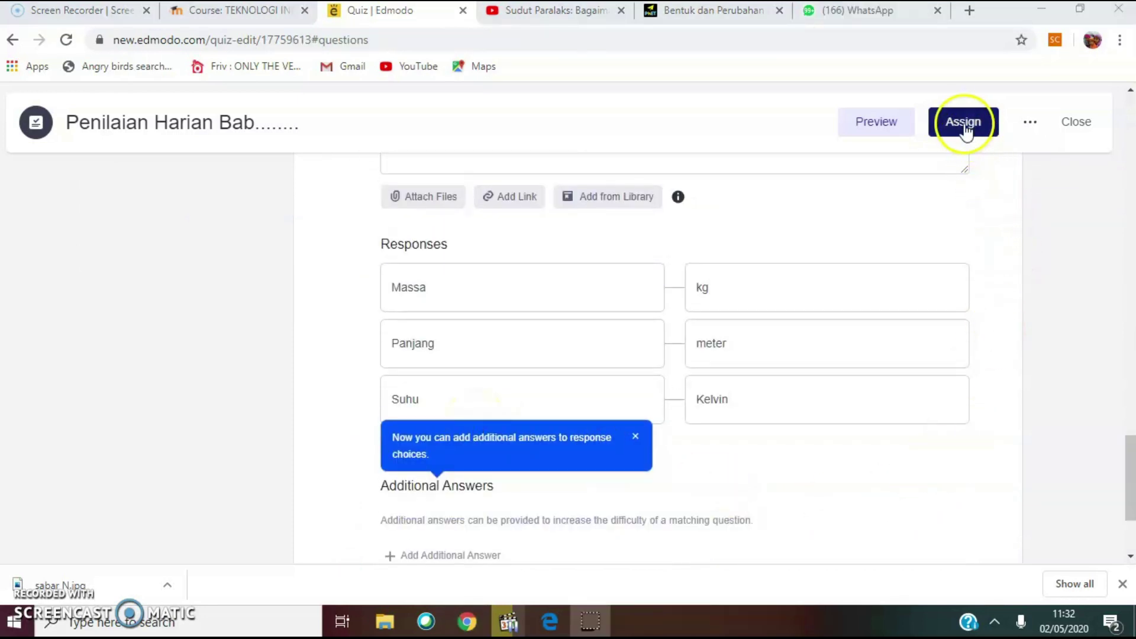
Start assigning the quiz, choosing Kelas VII A as the recipient and 05/05/2020 as the due date
{"action": "left_click", "coordinate": [964, 124]}
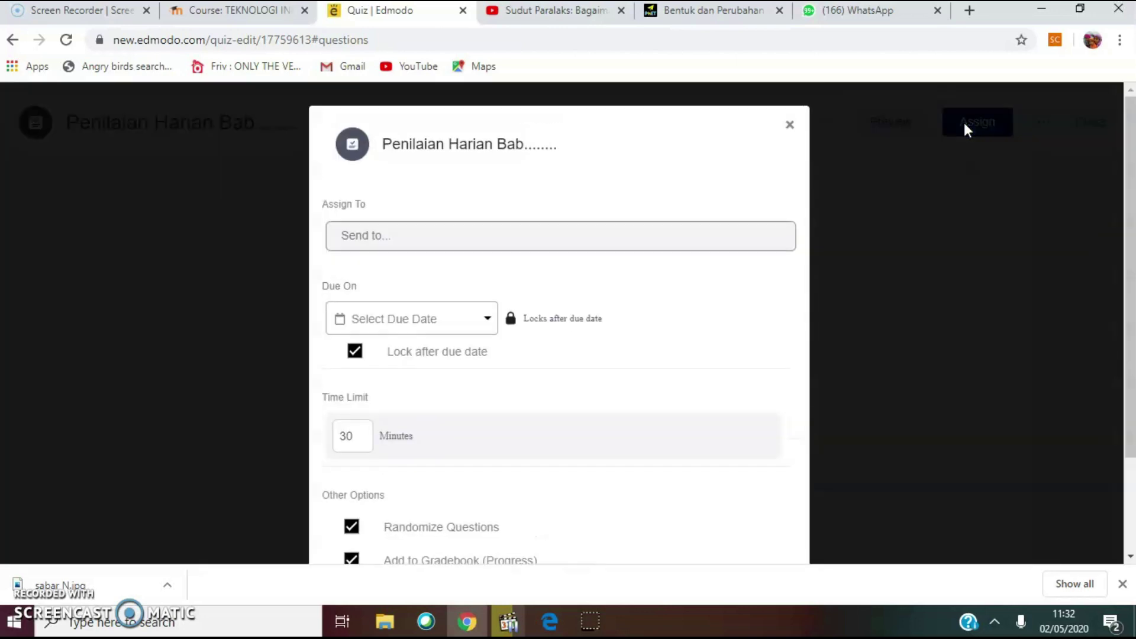
{"action": "left_click", "coordinate": [380, 237]}
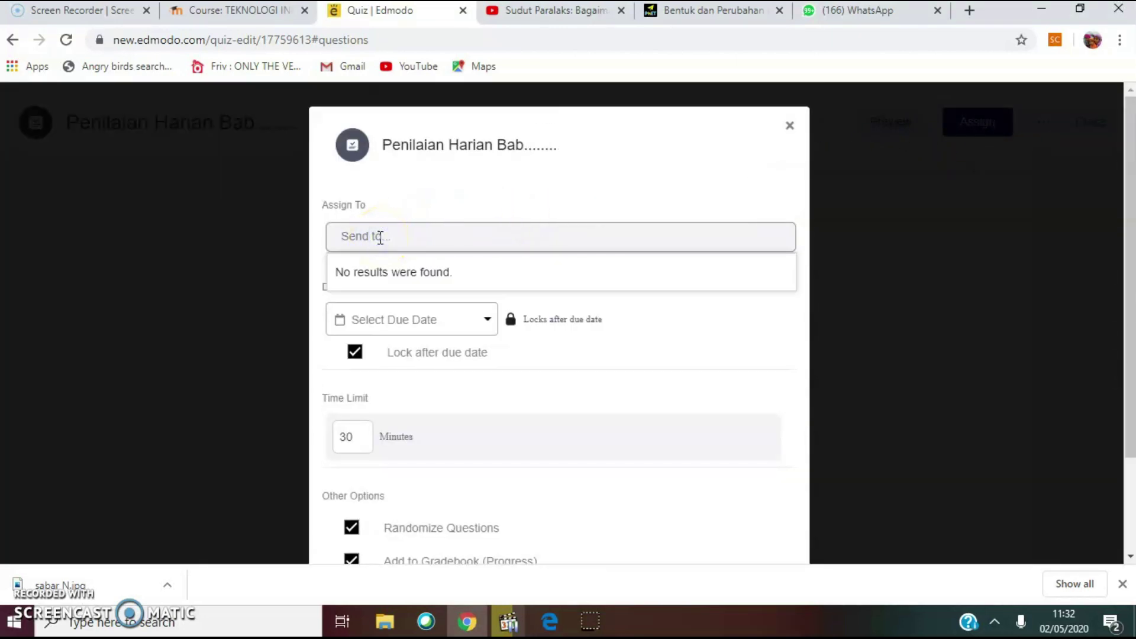
{"action": "left_click", "coordinate": [393, 241]}
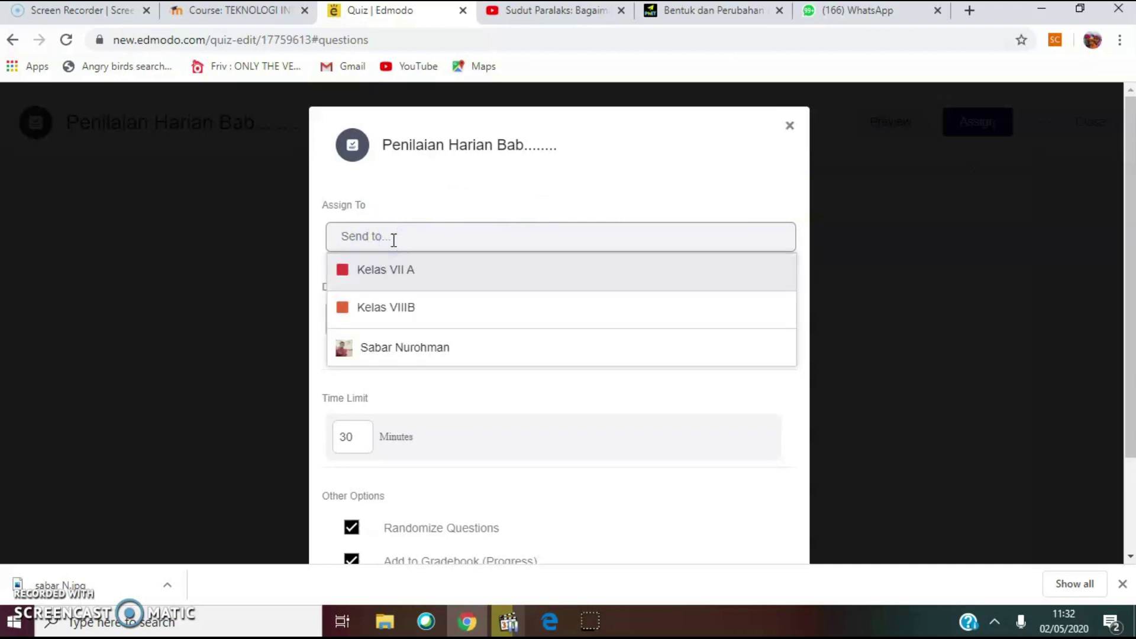
{"action": "left_click", "coordinate": [389, 274]}
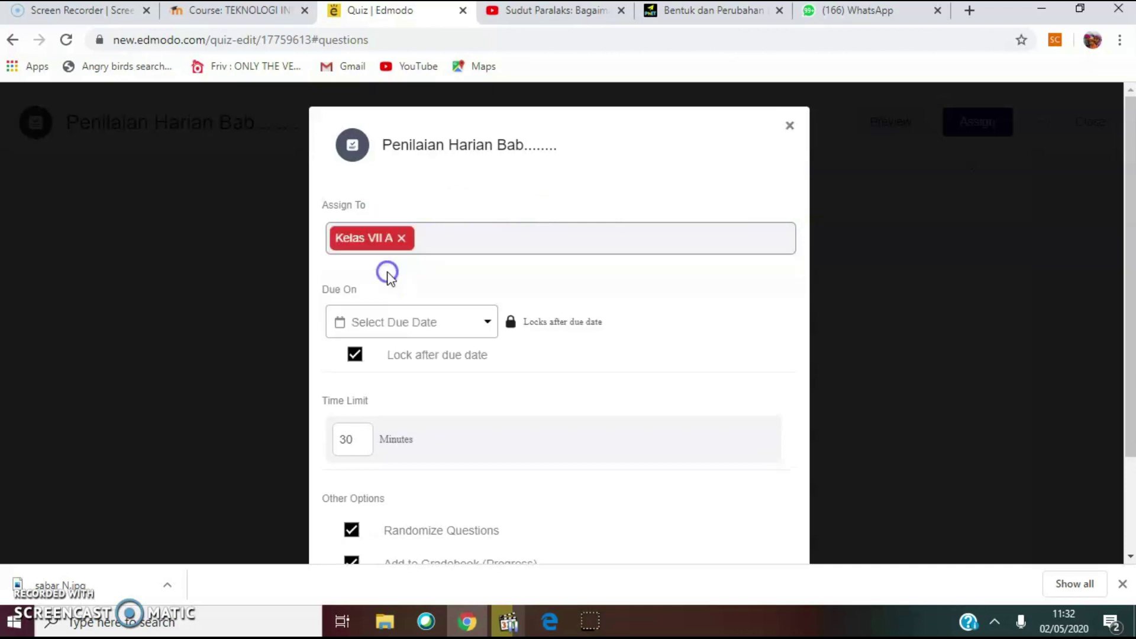
{"action": "left_click", "coordinate": [396, 324]}
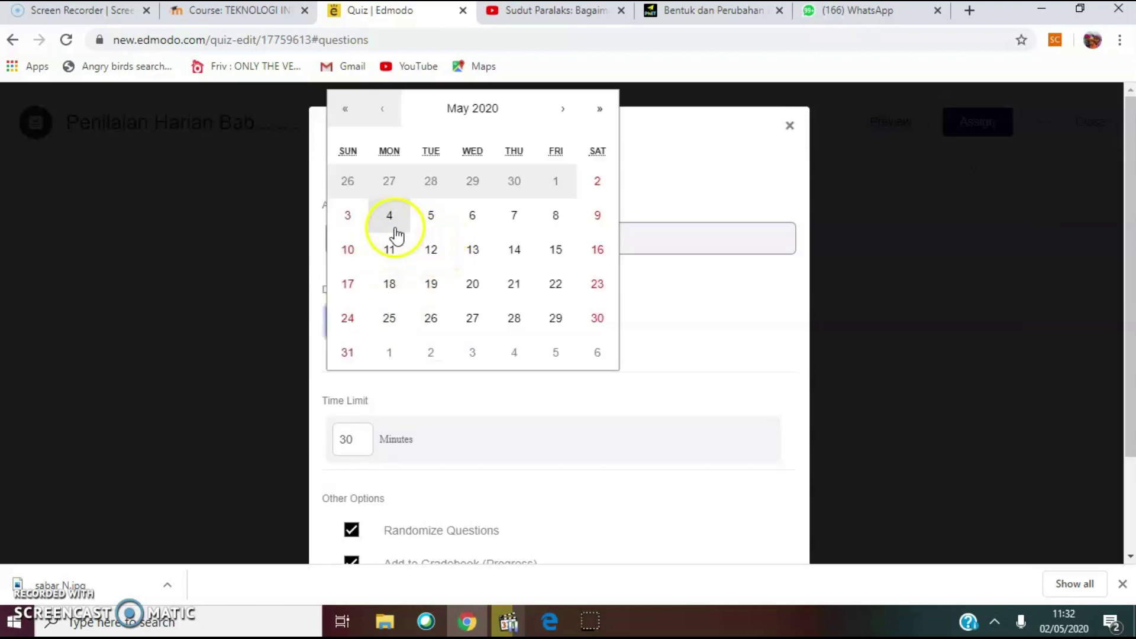
{"action": "left_click", "coordinate": [431, 218]}
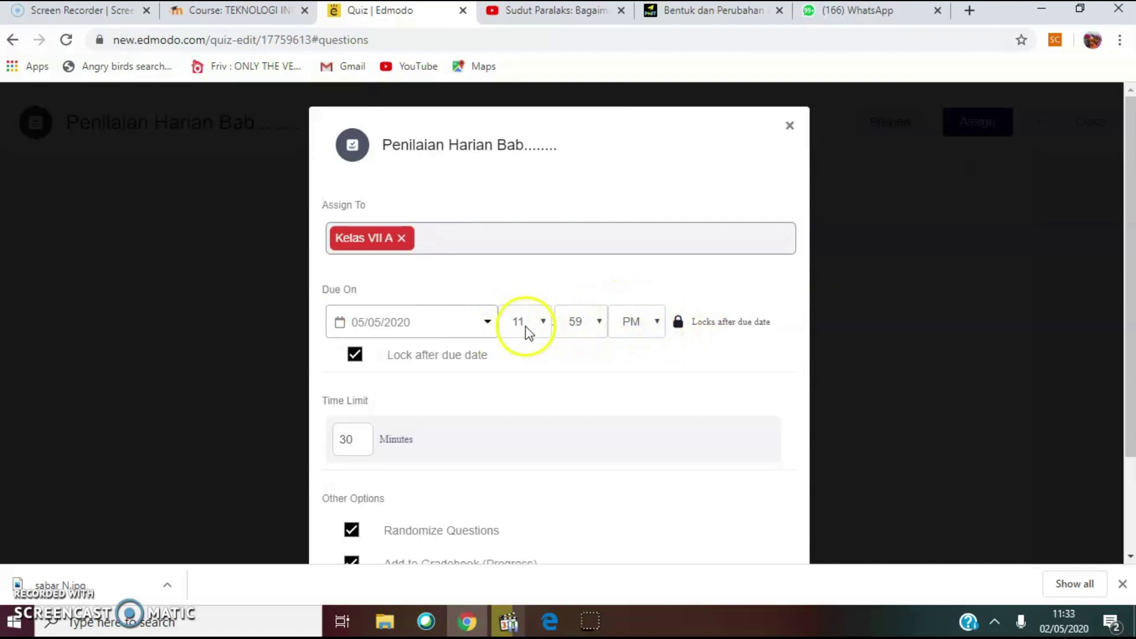
Turn the Randomize Questions option off and back on in the quiz's assignment settings
{"action": "scroll", "coordinate": [573, 396], "scroll_direction": "down", "scroll_amount": 2}
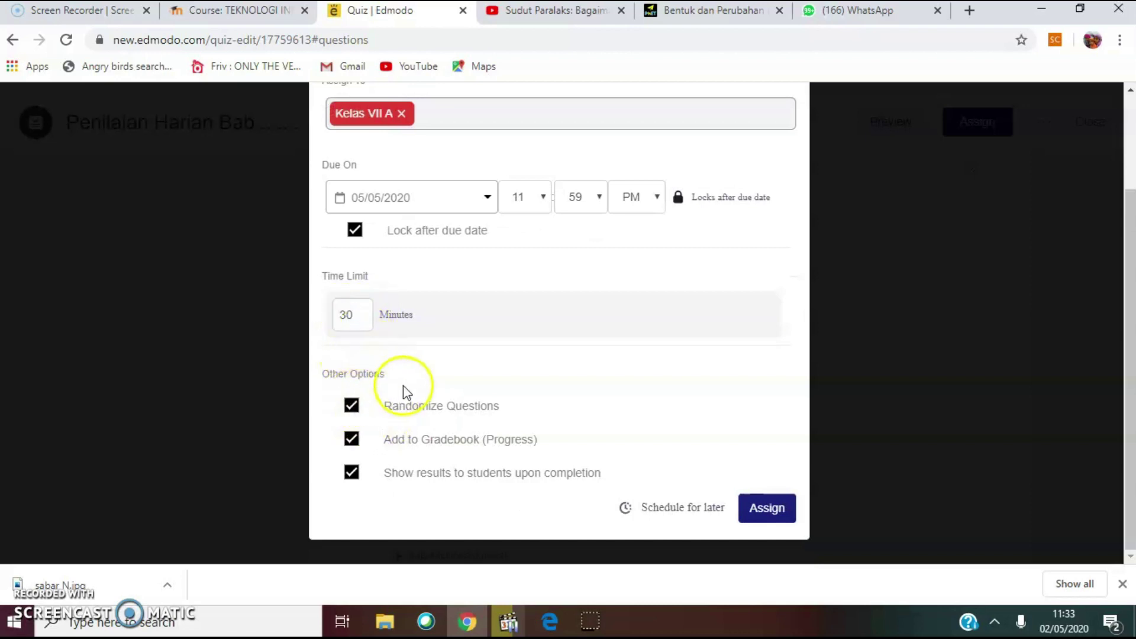
{"action": "left_click", "coordinate": [351, 407]}
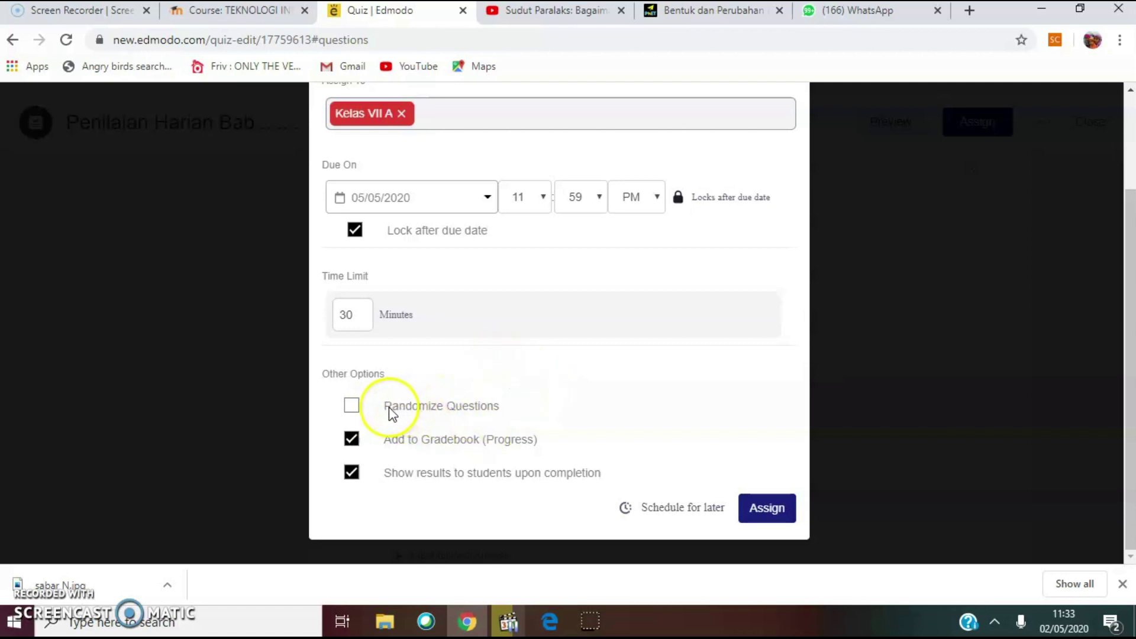
{"action": "left_click", "coordinate": [352, 406]}
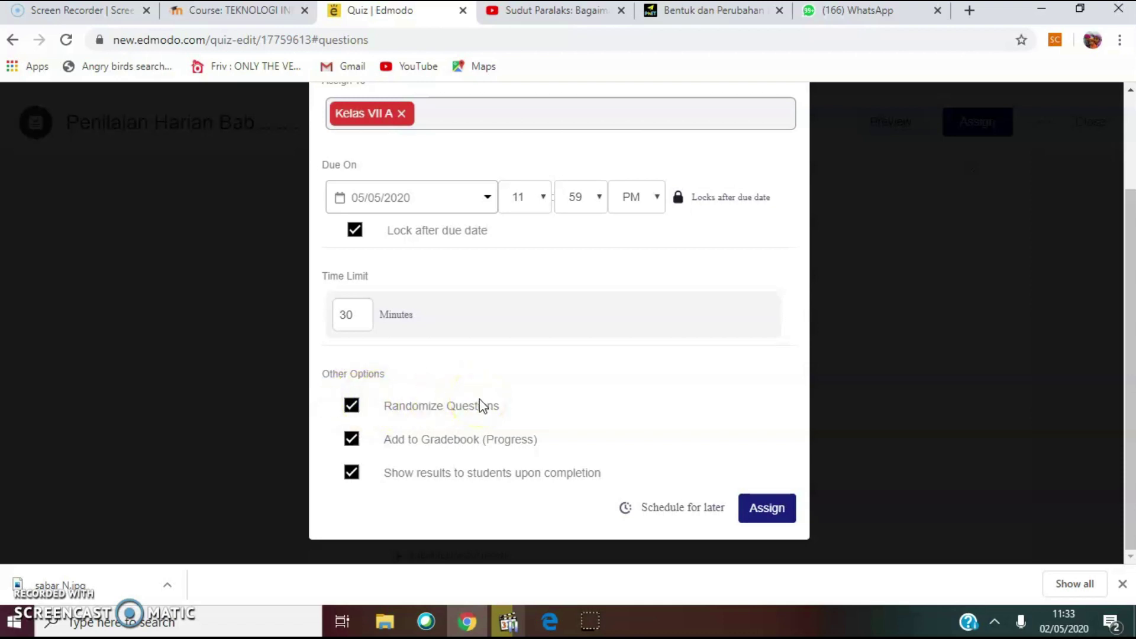
Assign the Penilaian Harian Bab quiz to Kelas VII A with the chosen settings and dismiss the confirmation
{"action": "left_click", "coordinate": [770, 511]}
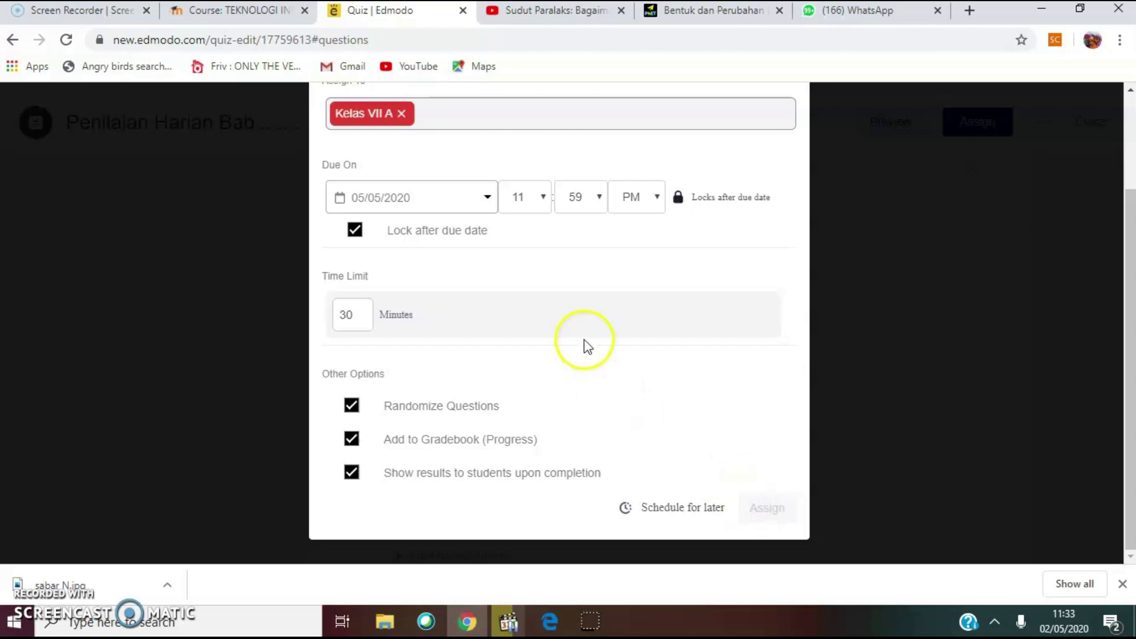
{"action": "scroll", "coordinate": [602, 363], "scroll_direction": "up", "scroll_amount": 2}
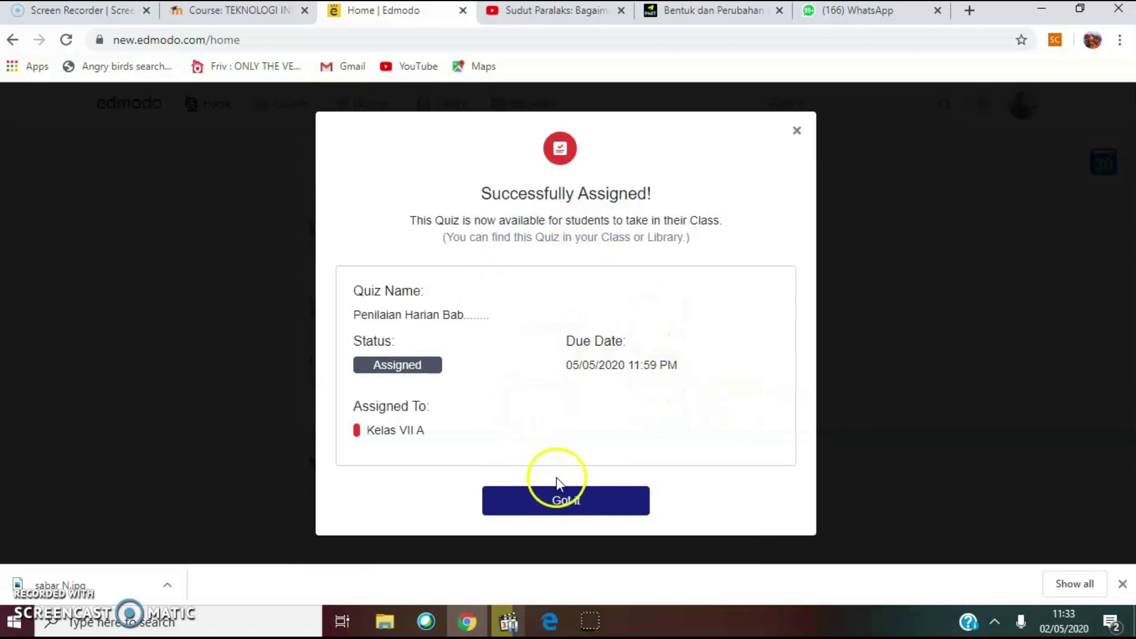
{"action": "left_click", "coordinate": [577, 500]}
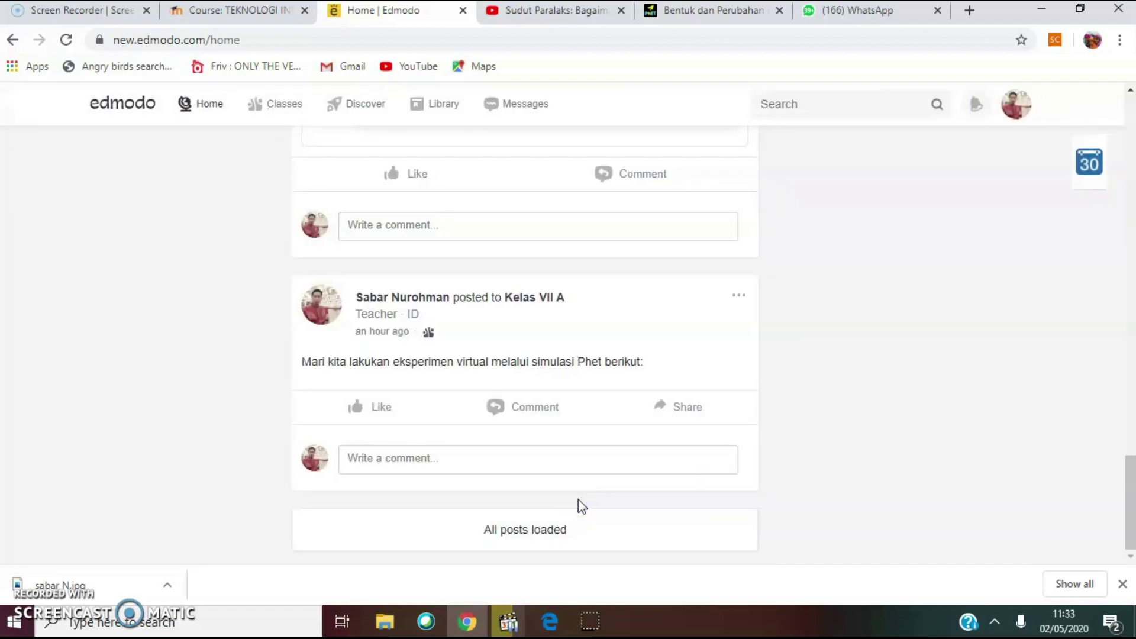
Look through the home feed, and open the Kelas VII A class to view the assigned Penilaian Harian Bab quiz post
{"action": "scroll", "coordinate": [581, 505], "scroll_direction": "up", "scroll_amount": 10}
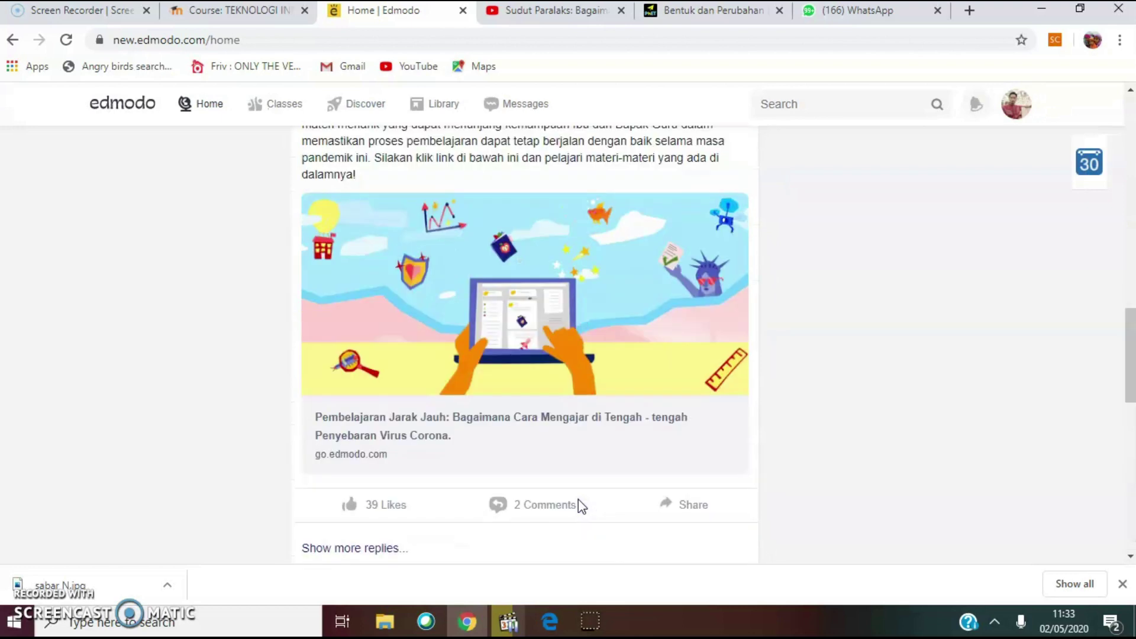
{"action": "scroll", "coordinate": [582, 506], "scroll_direction": "down", "scroll_amount": 5}
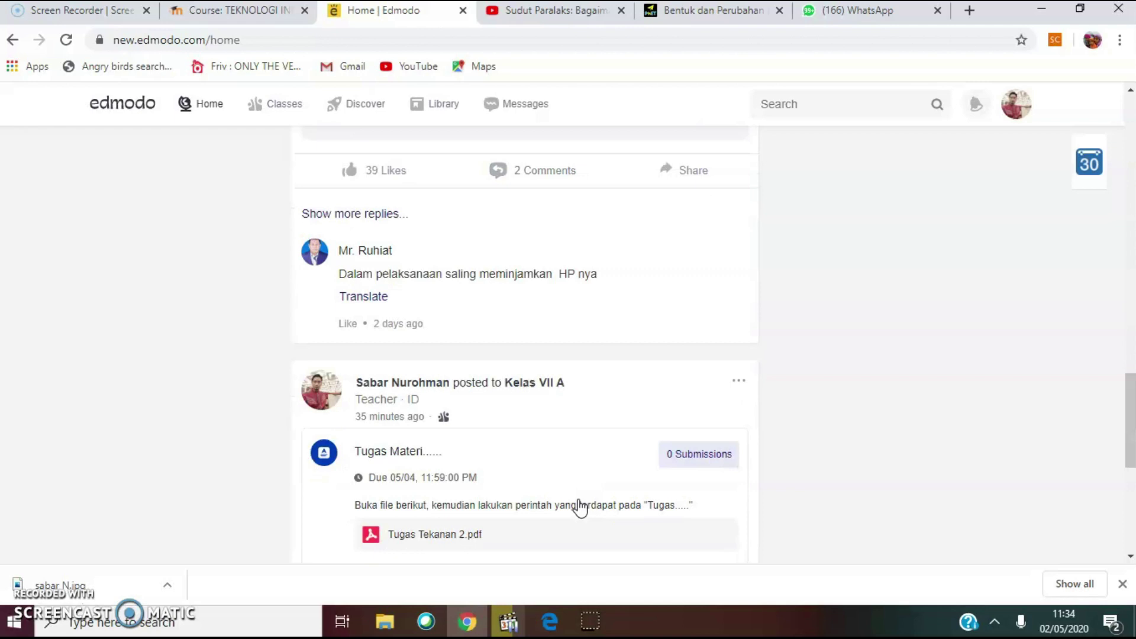
{"action": "scroll", "coordinate": [580, 506], "scroll_direction": "up", "scroll_amount": 15}
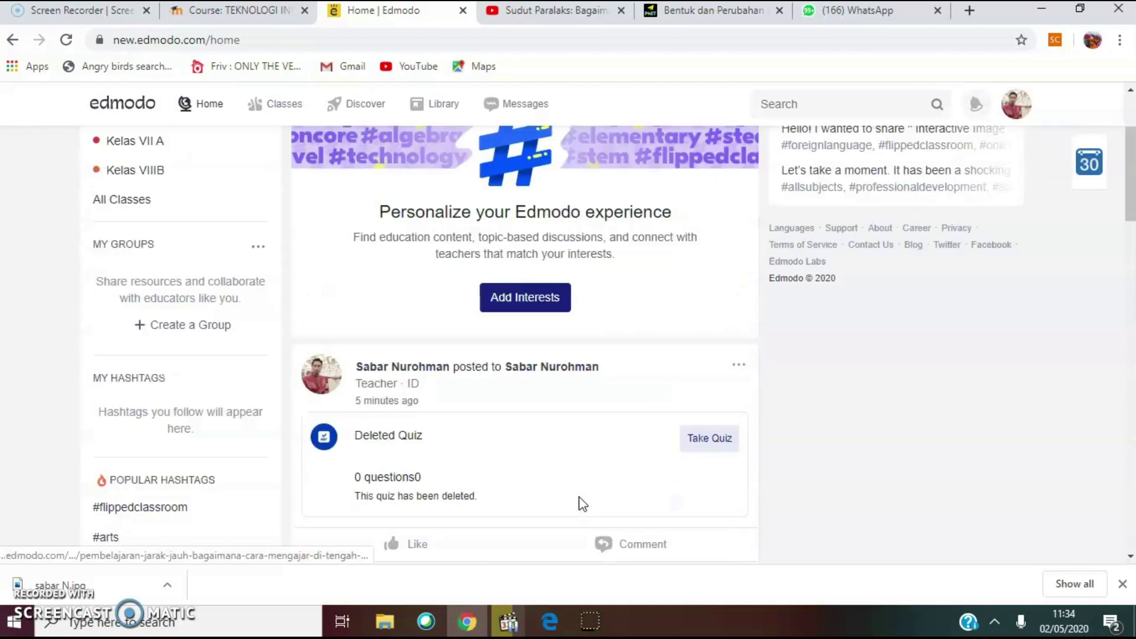
{"action": "left_click", "coordinate": [280, 106]}
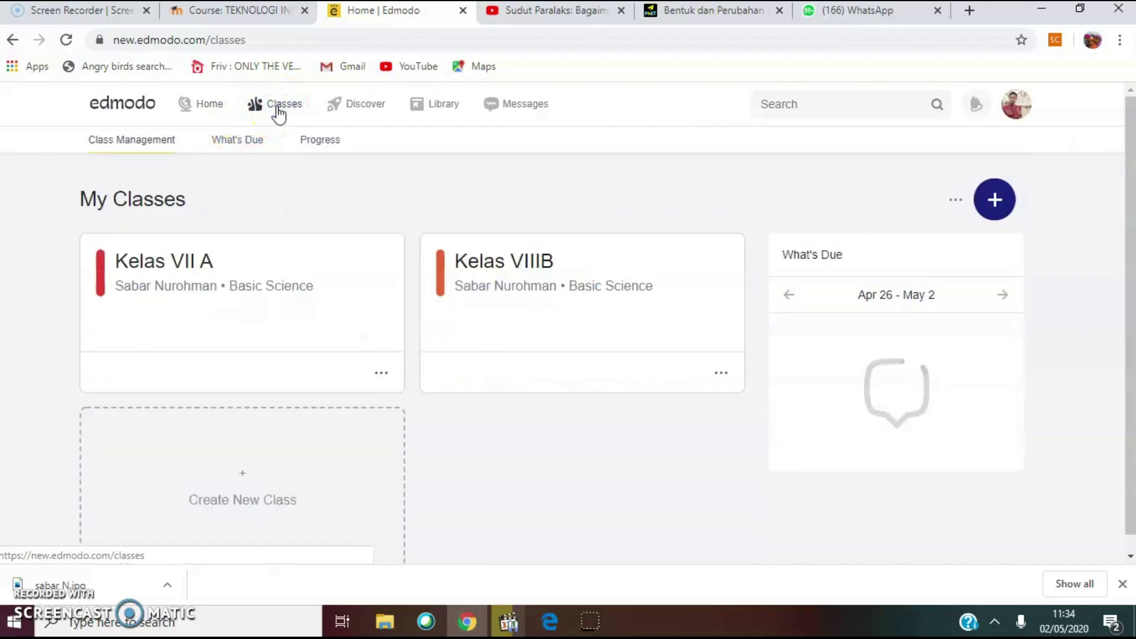
{"action": "left_click", "coordinate": [187, 265]}
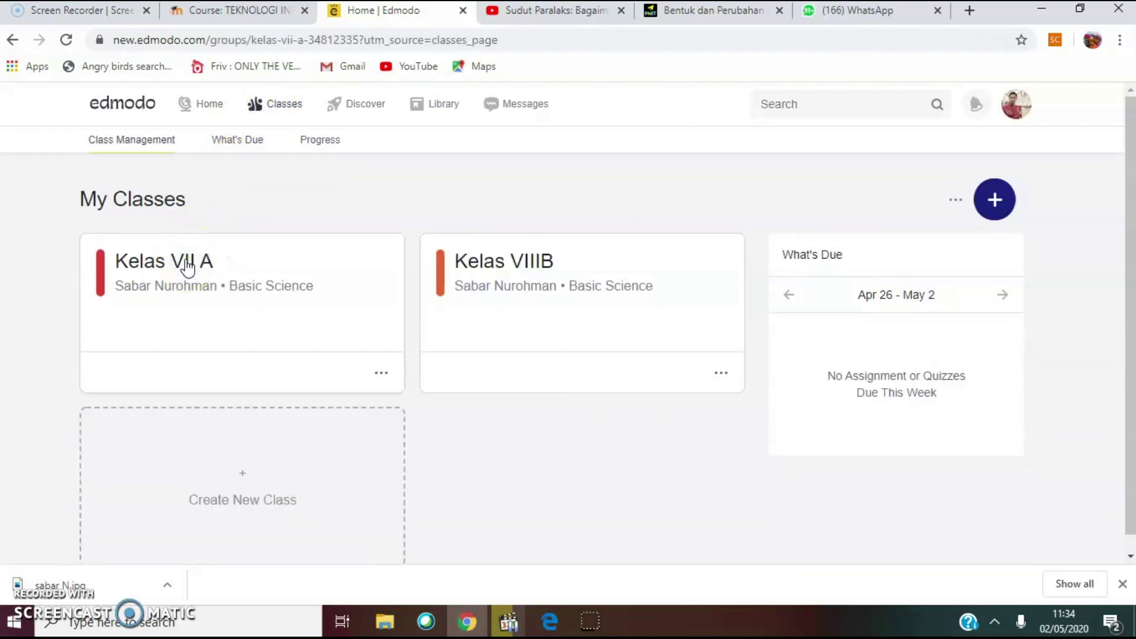
{"action": "scroll", "coordinate": [490, 352], "scroll_direction": "down", "scroll_amount": 3}
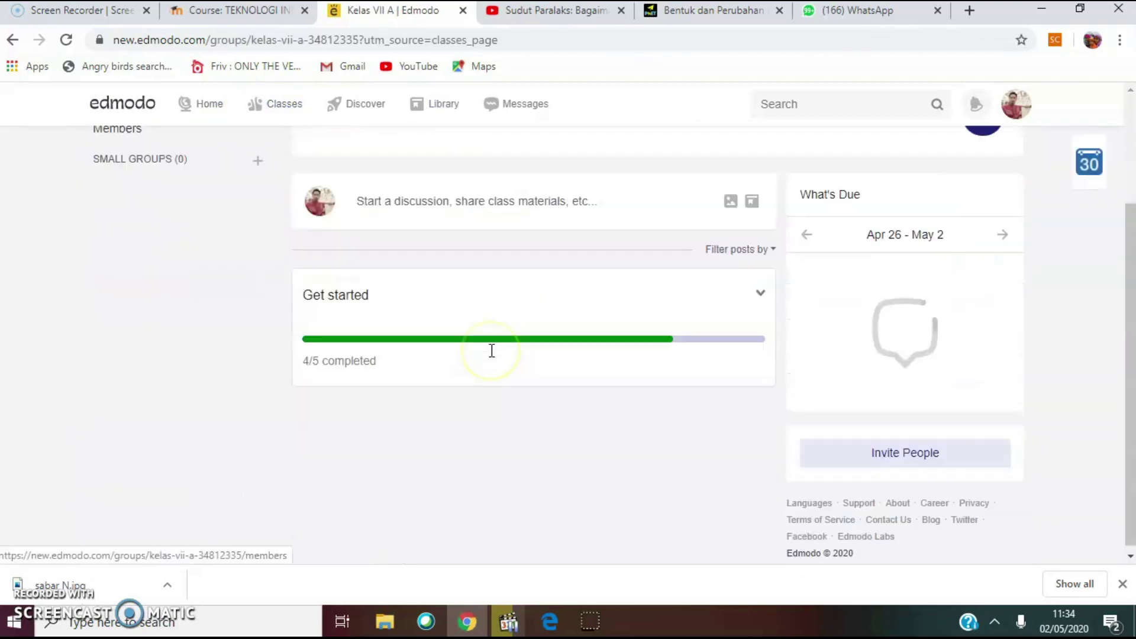
{"action": "scroll", "coordinate": [492, 355], "scroll_direction": "up", "scroll_amount": 1}
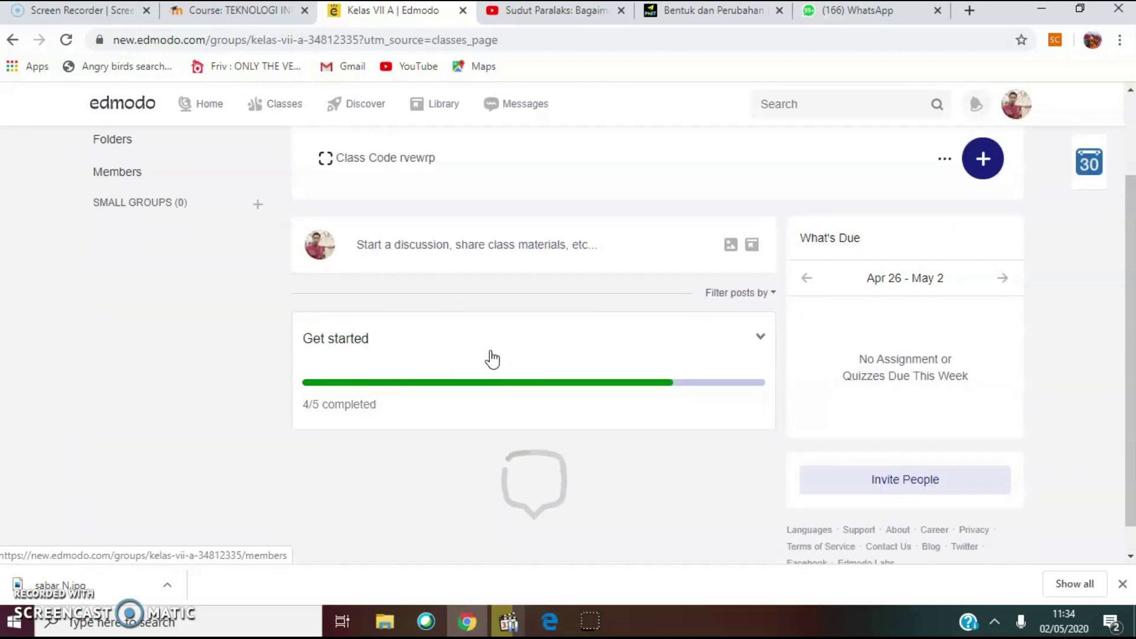
{"action": "scroll", "coordinate": [491, 358], "scroll_direction": "down", "scroll_amount": 1}
{"action": "scroll", "coordinate": [492, 358], "scroll_direction": "down", "scroll_amount": 4}
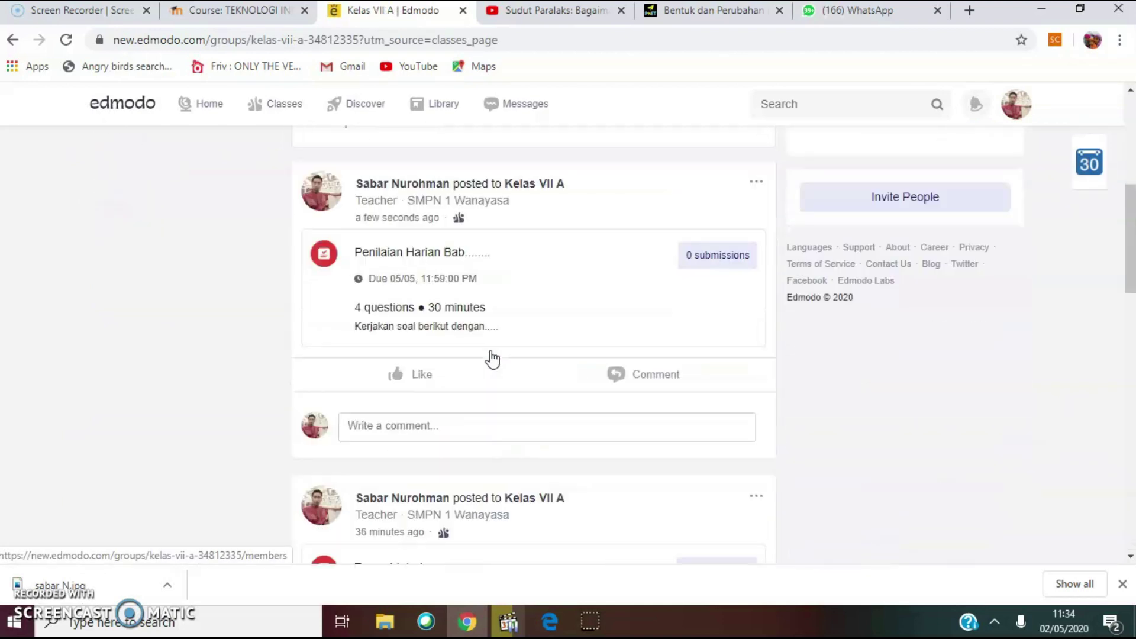